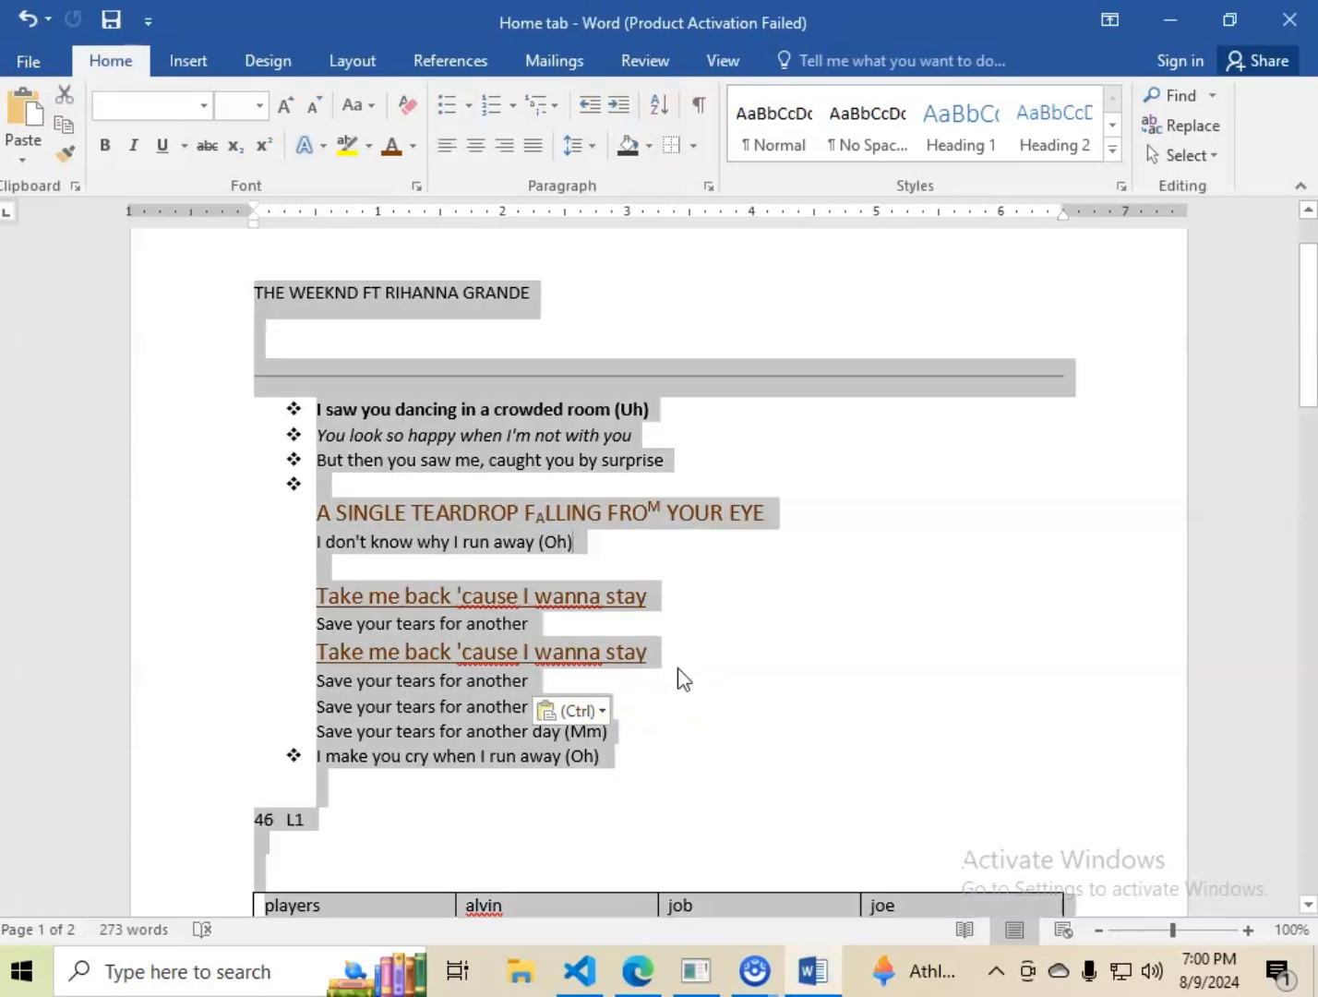
- Delete all existing content so the document is blank
key(Delete)
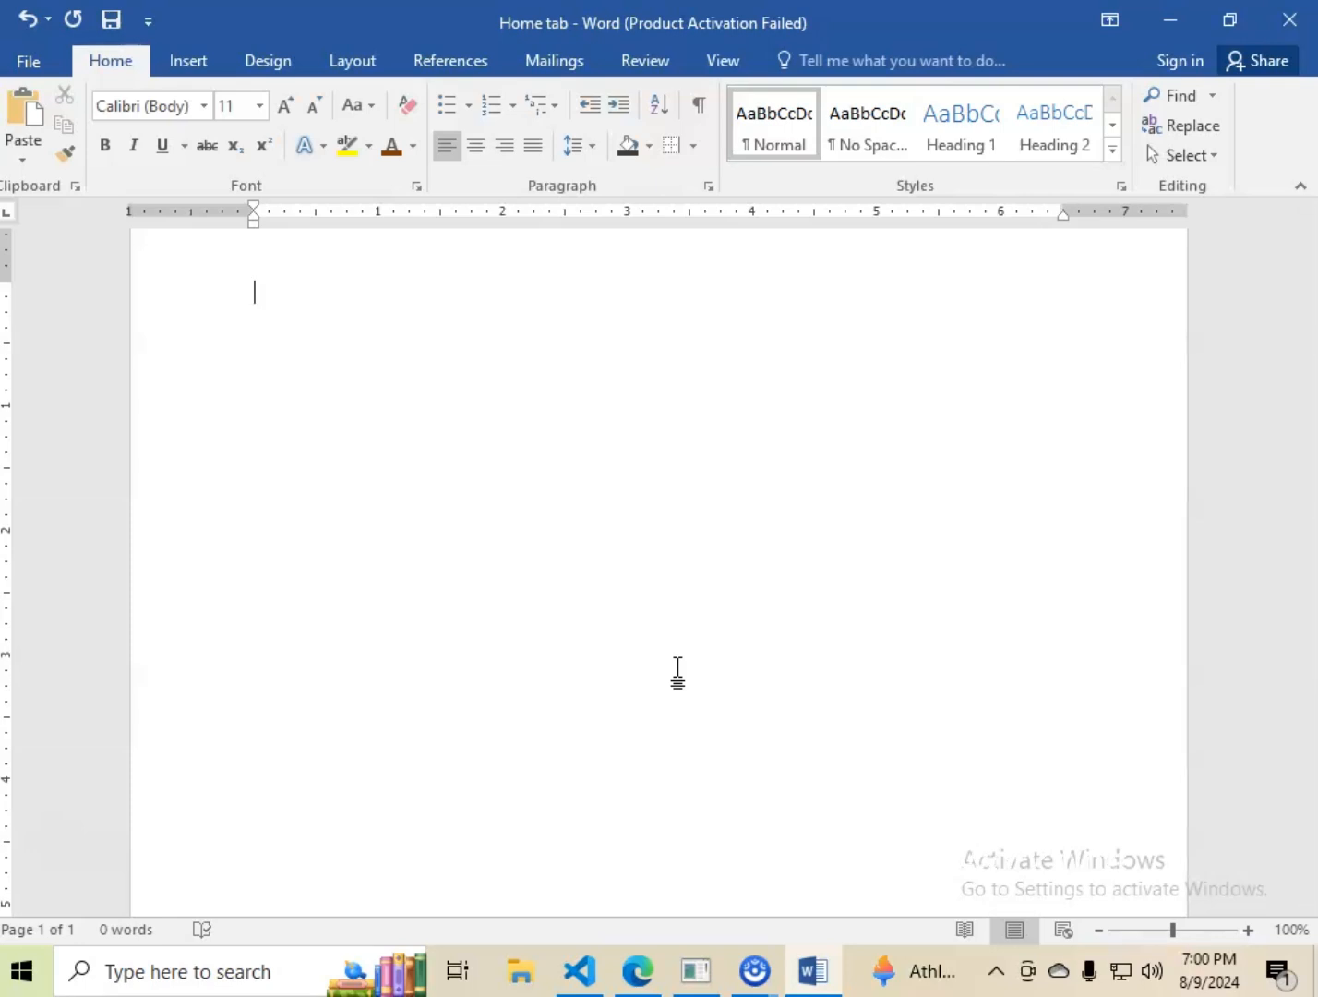
scroll(395, 534, up, 2)
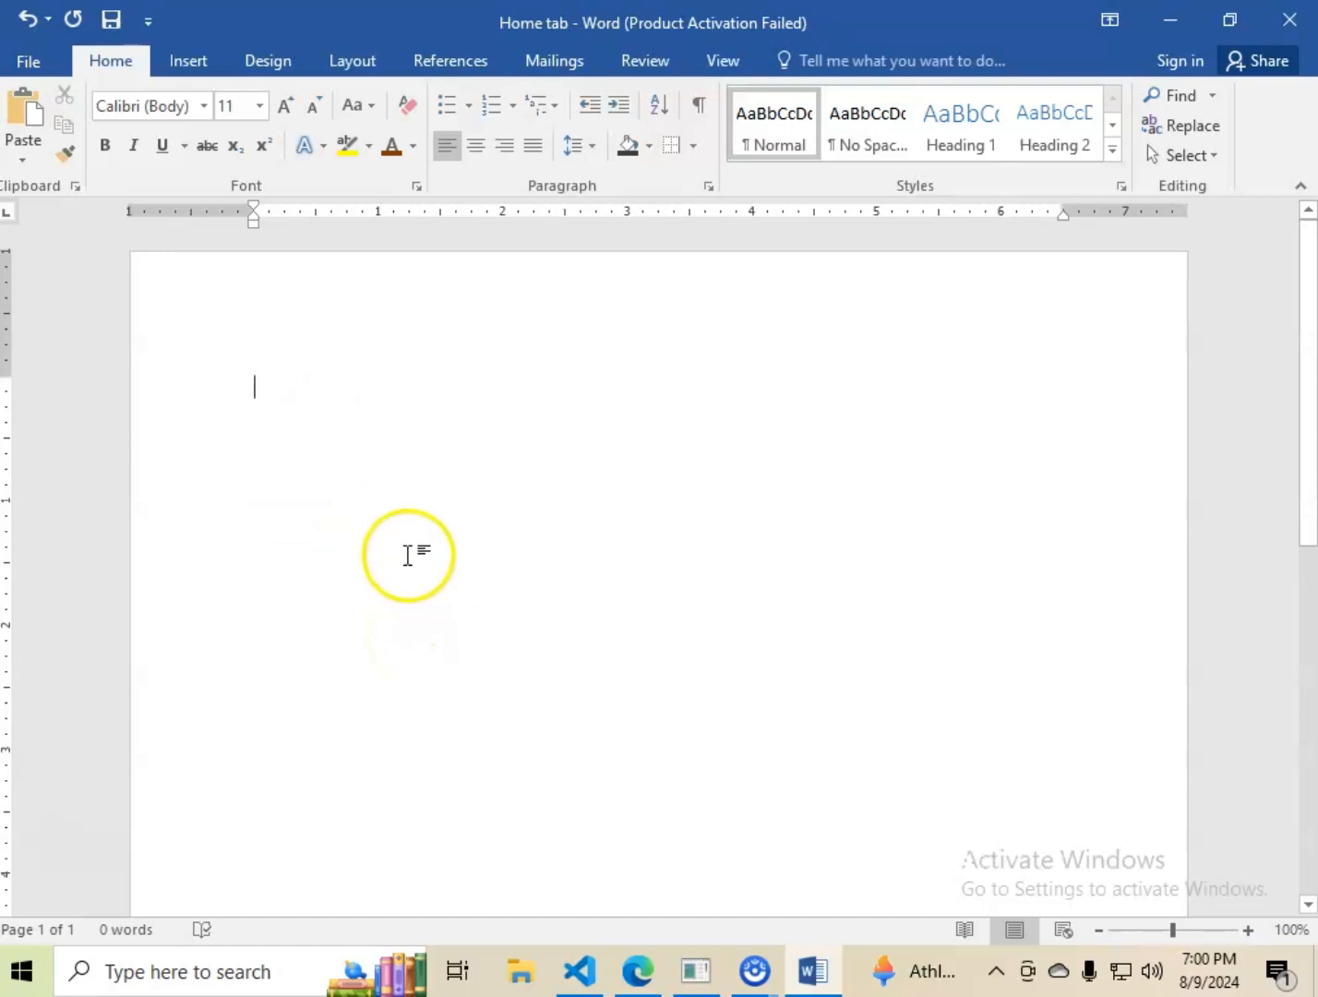
click(198, 64)
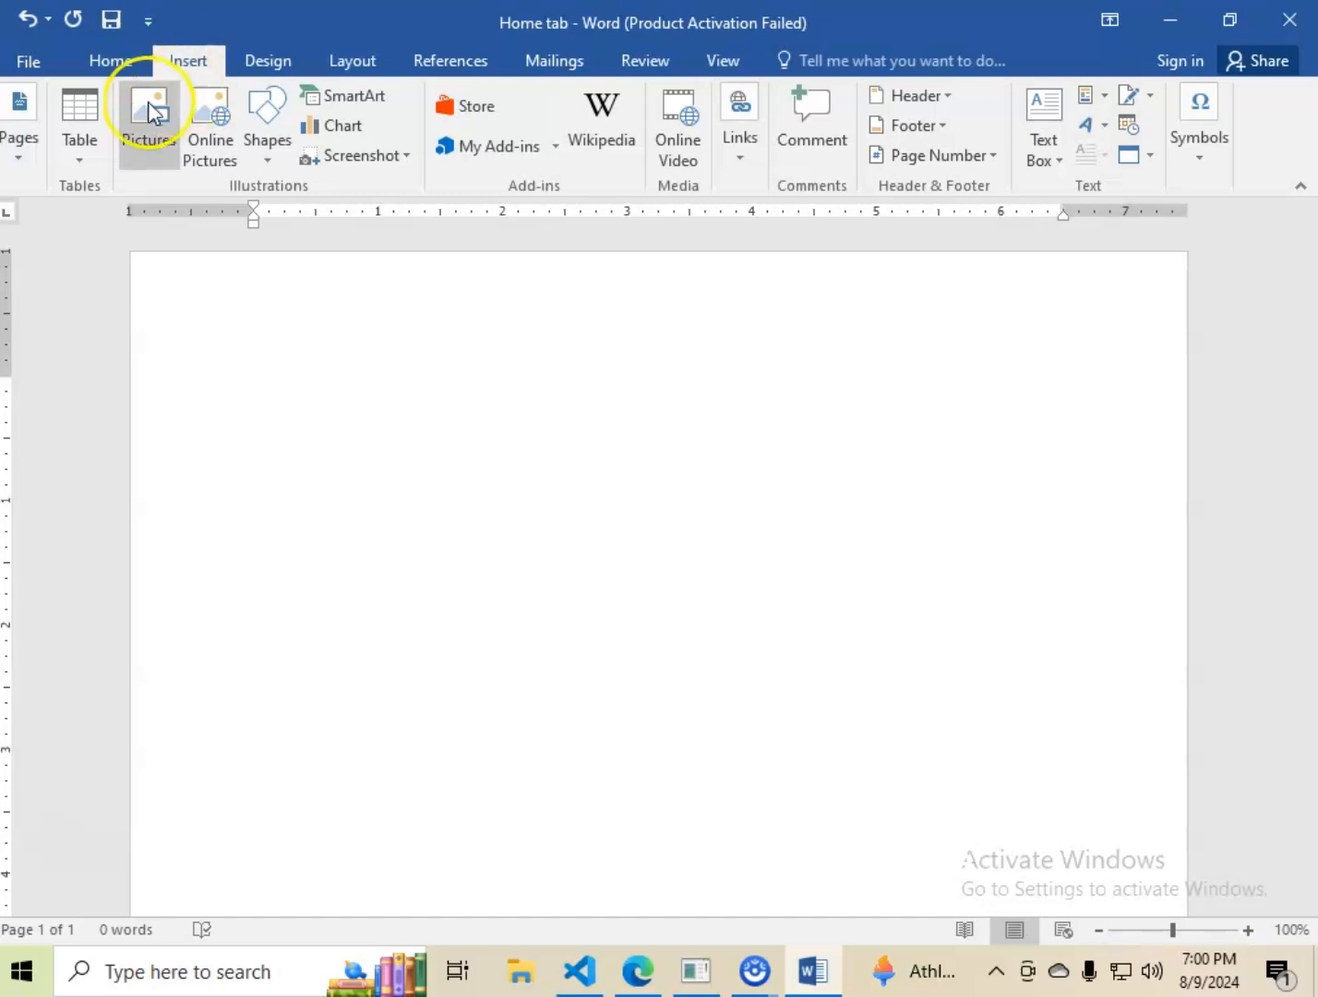
scroll(471, 488, down, 6)
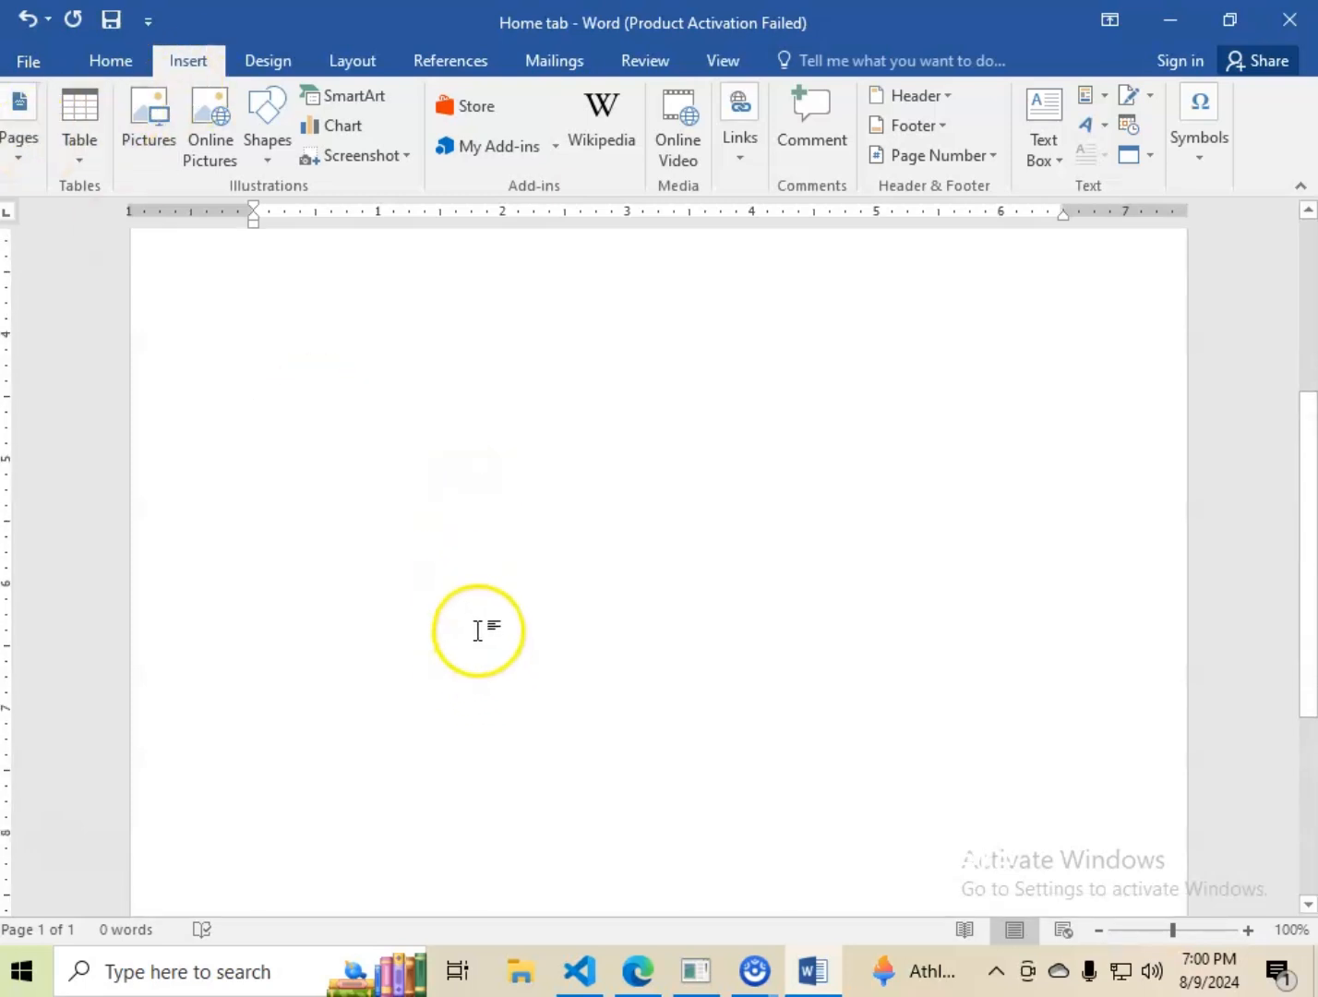
scroll(436, 609, up, 8)
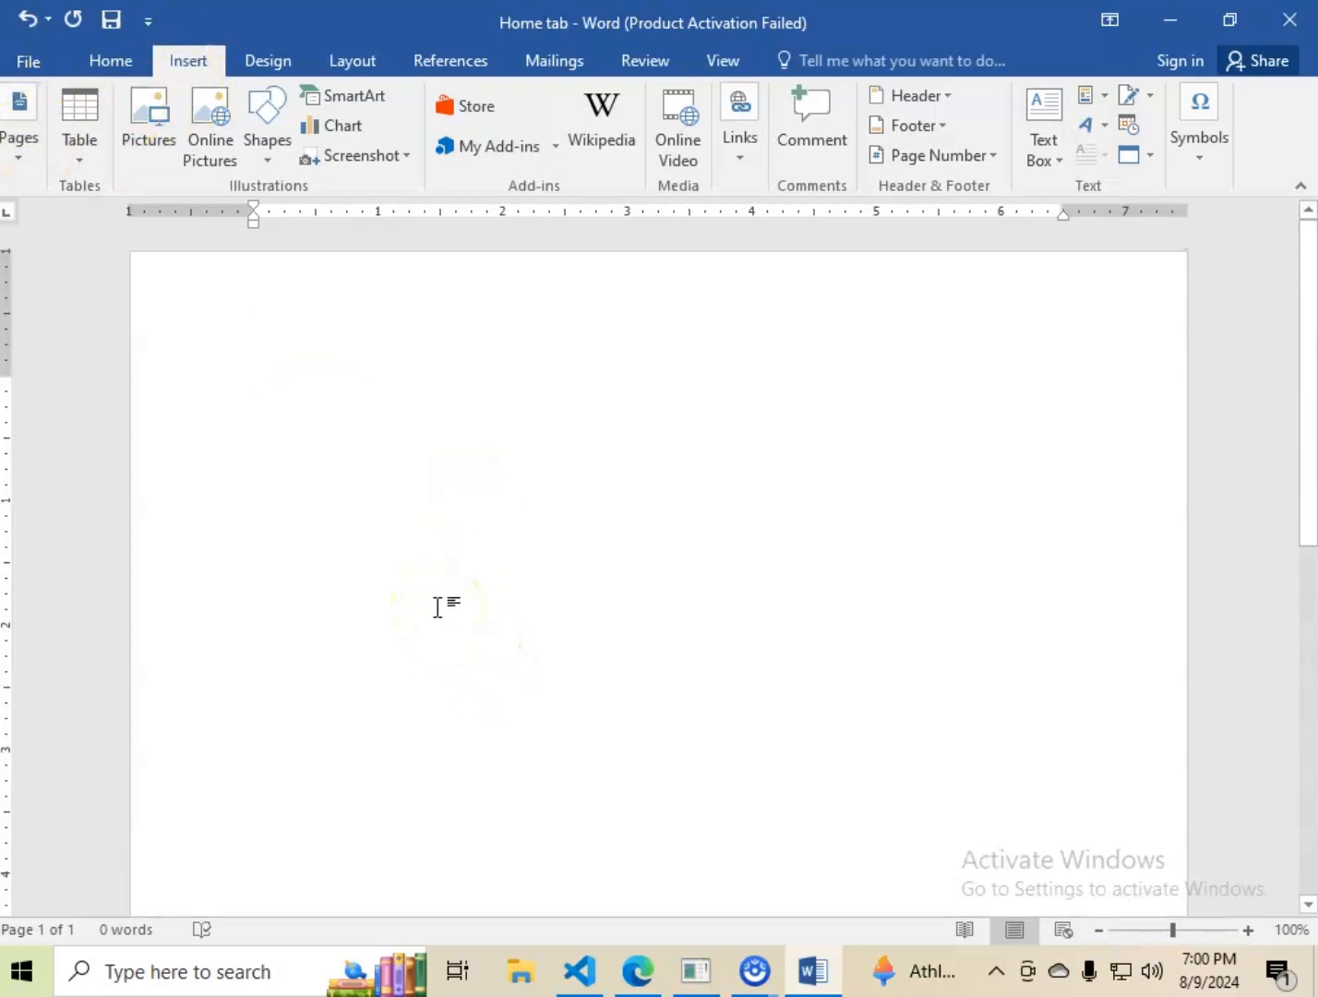
click(29, 171)
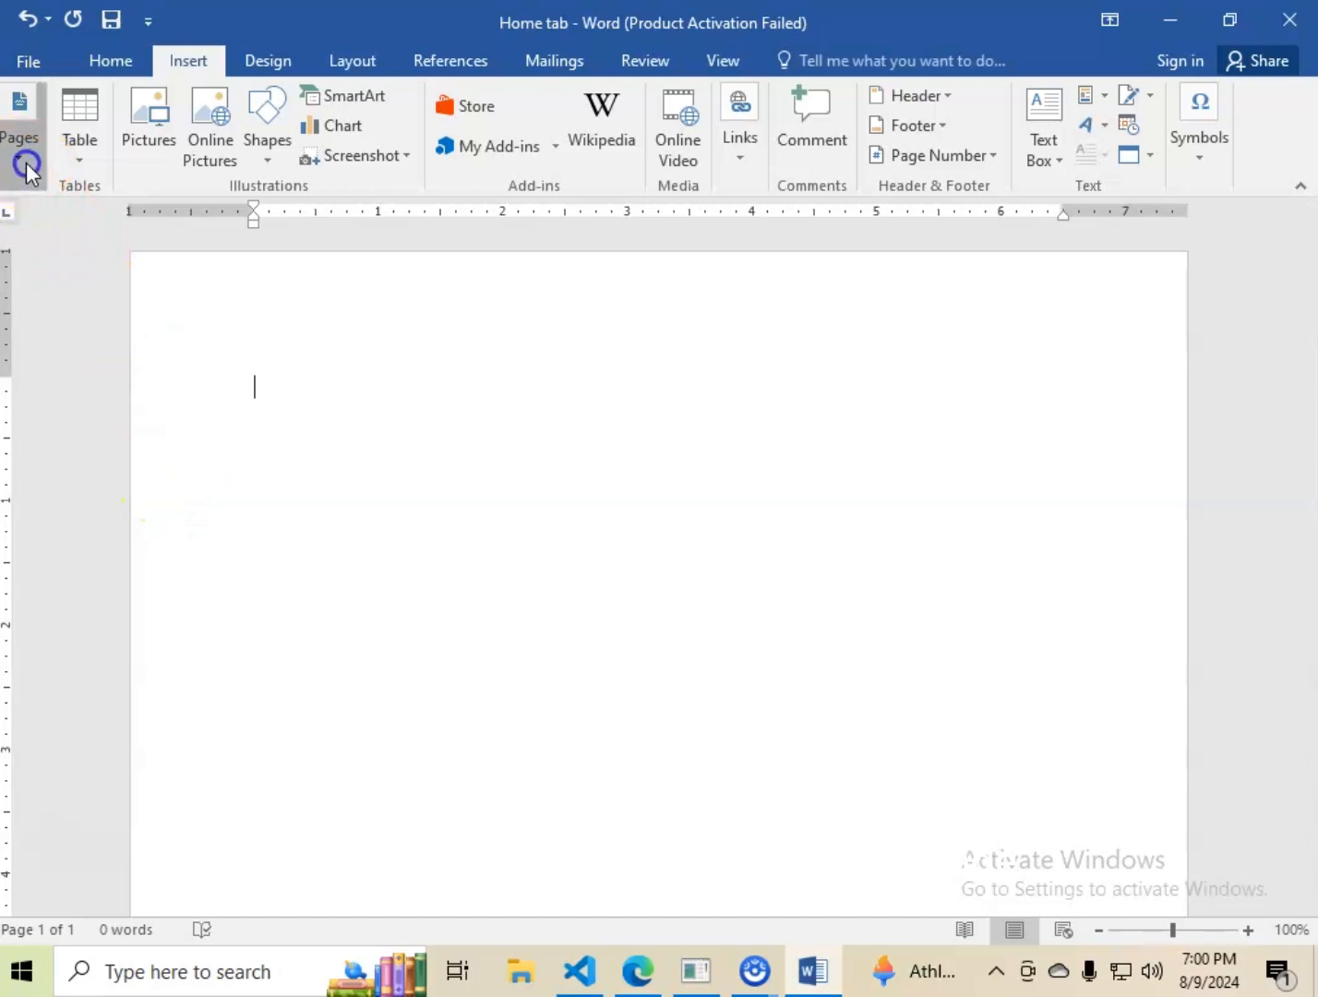
click(118, 59)
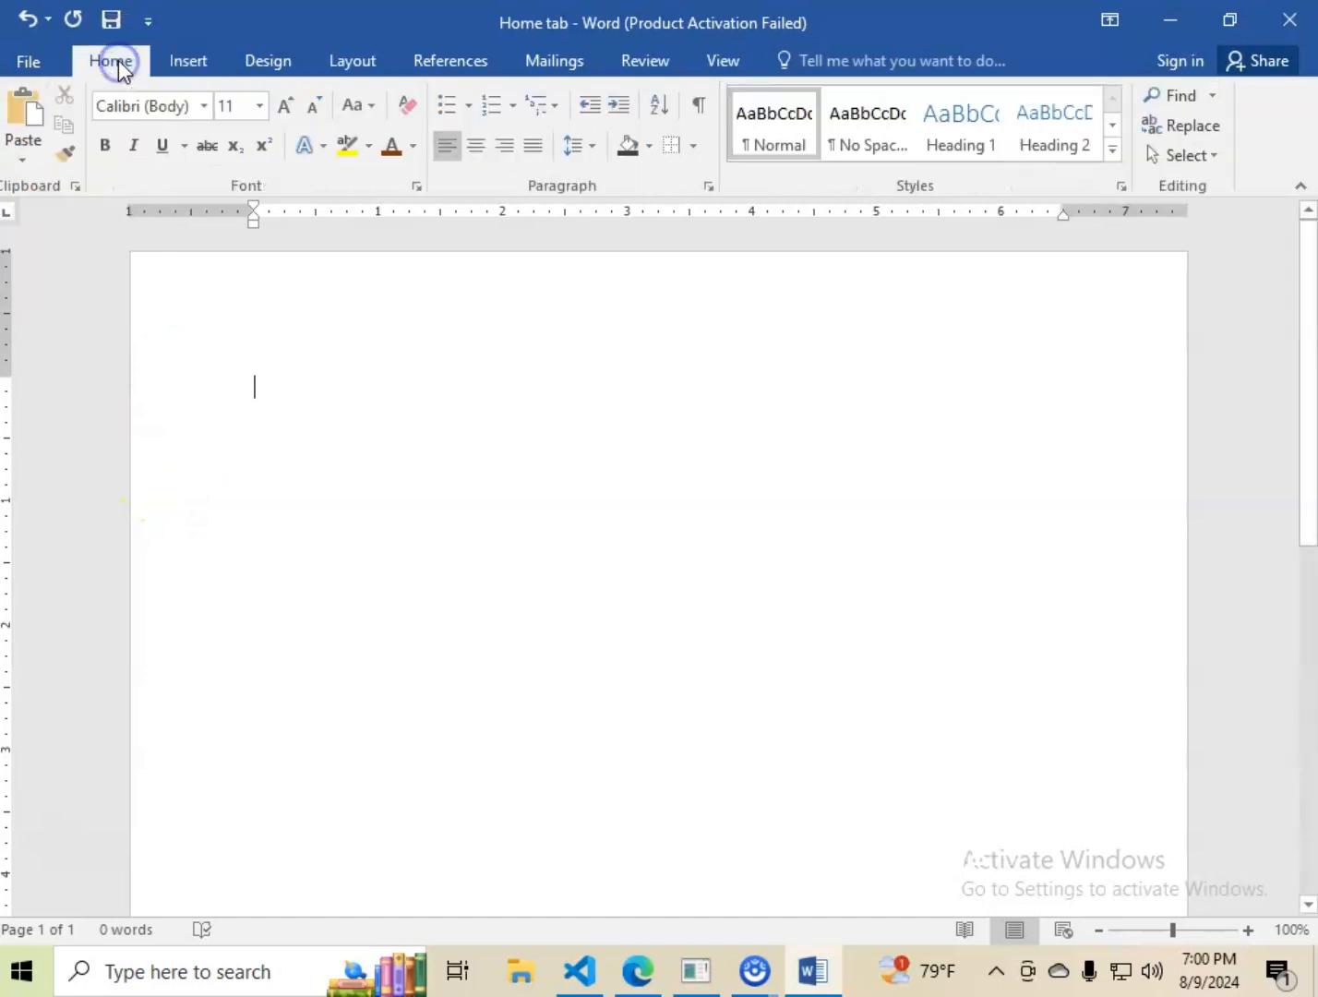
click(186, 64)
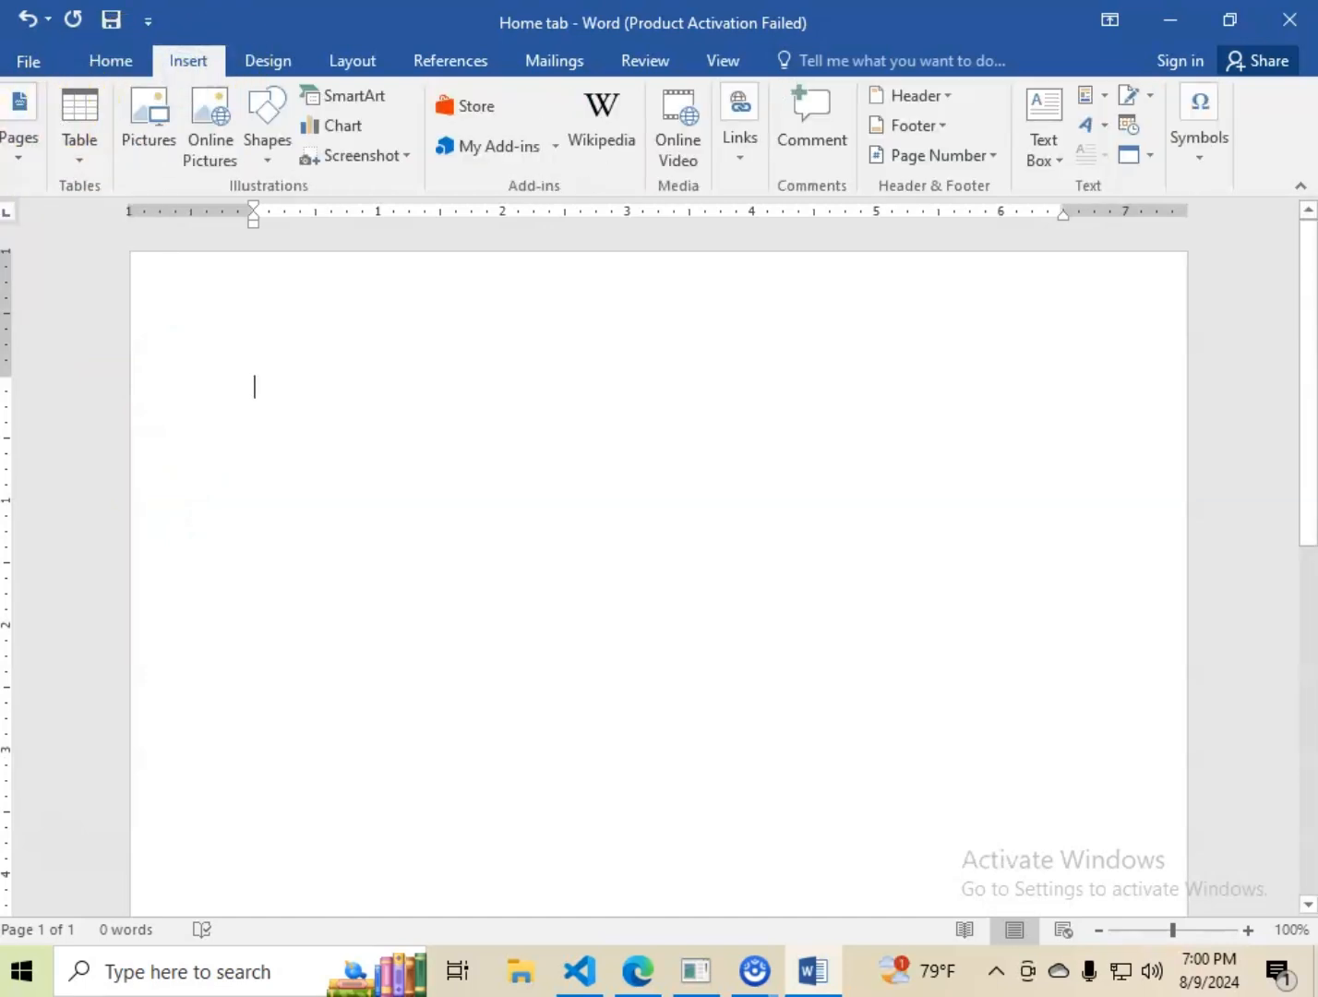
click(177, 65)
- Collapse the ribbon and turn on bold formatting at the start of the empty document
click(1302, 188)
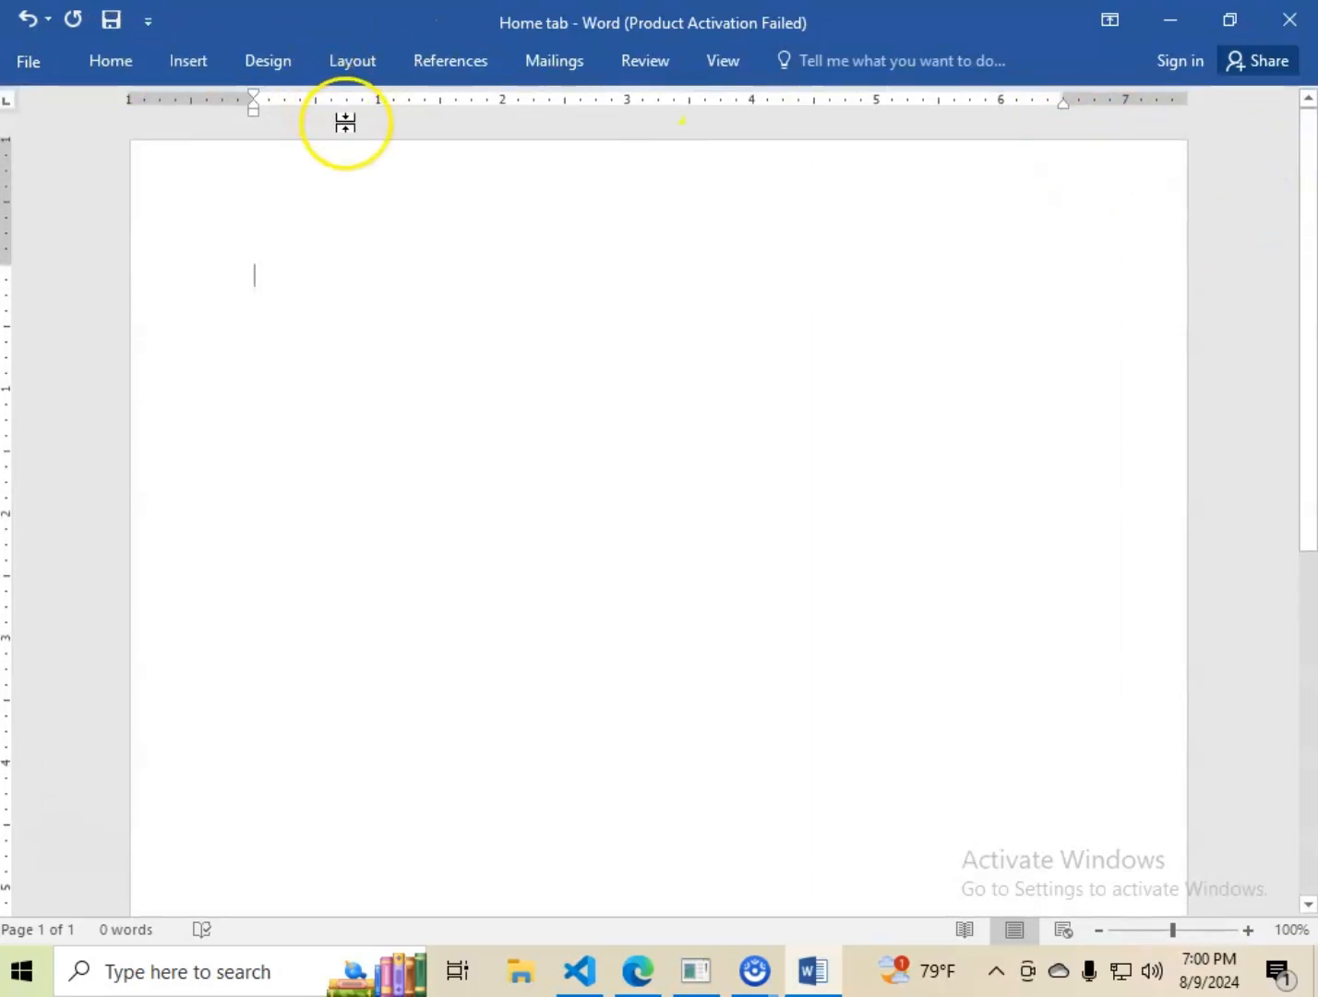
click(109, 64)
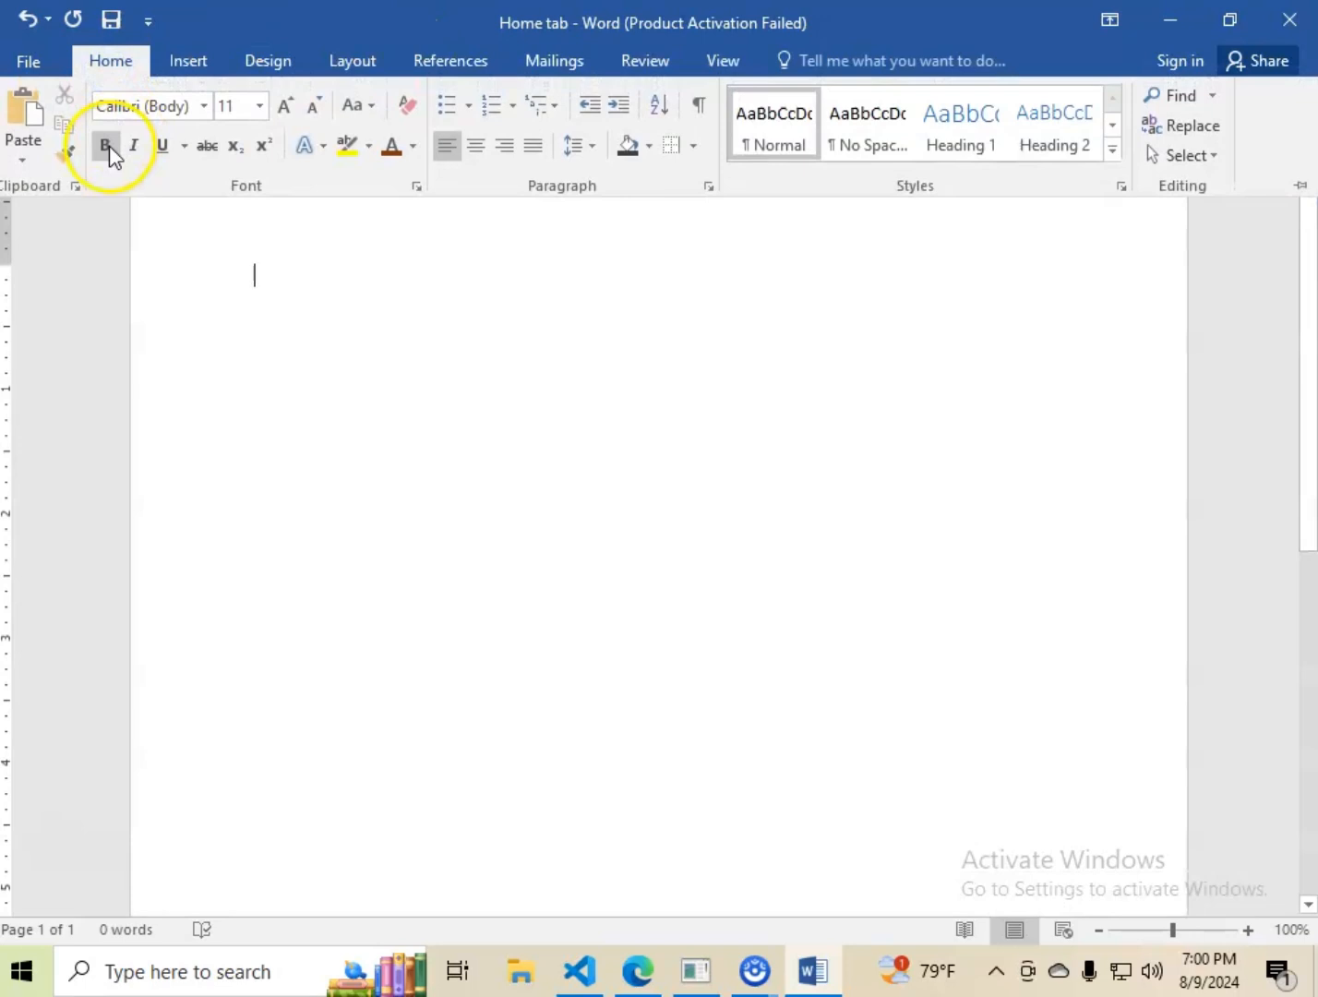
click(107, 146)
click(350, 345)
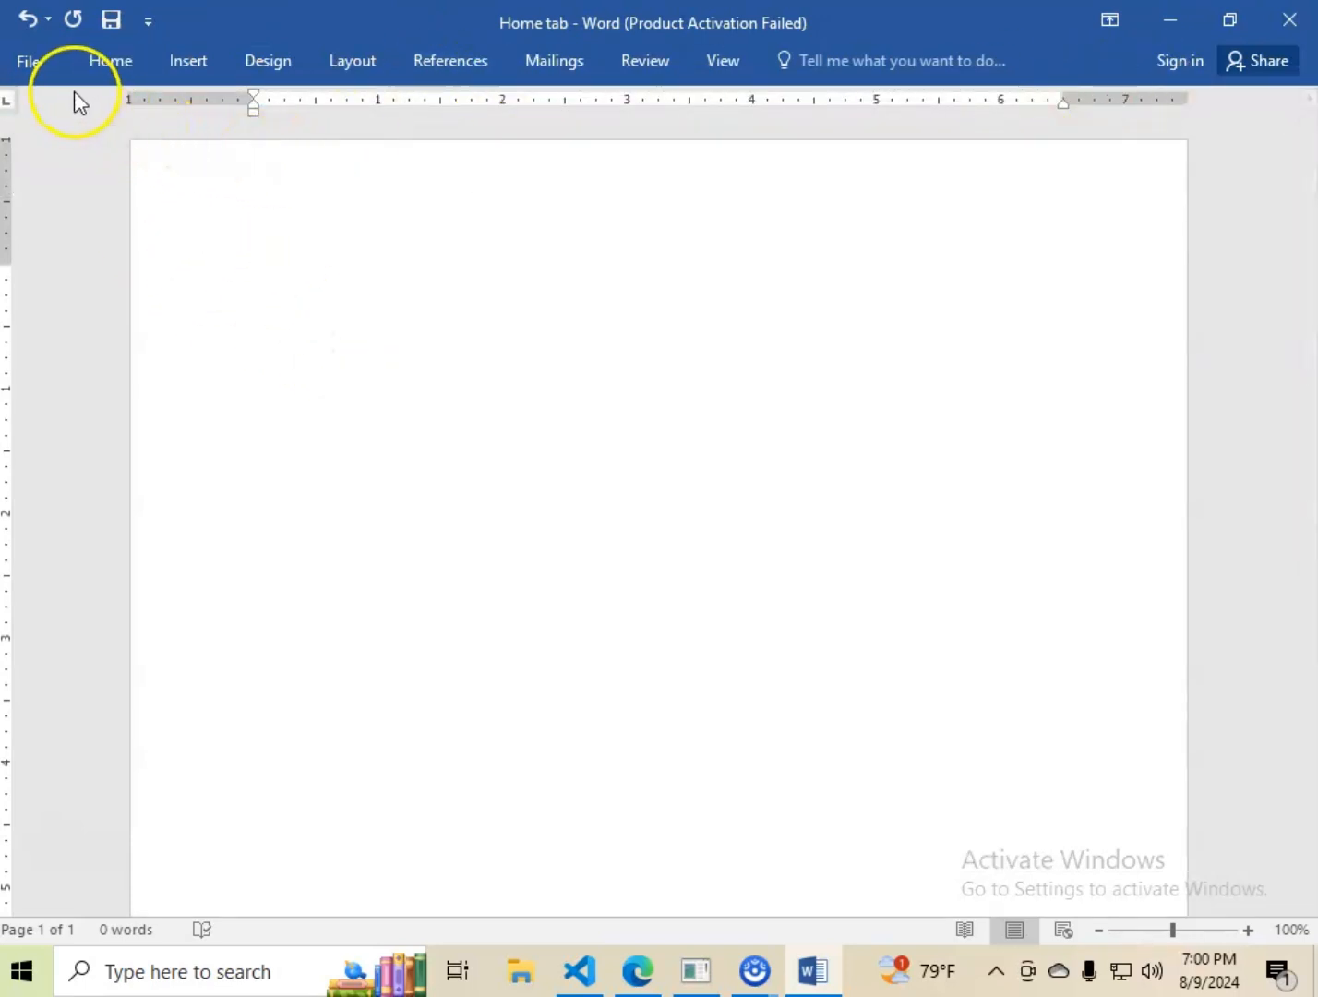
- Pin the ribbon so it stays expanded with the Insert commands showing
click(181, 61)
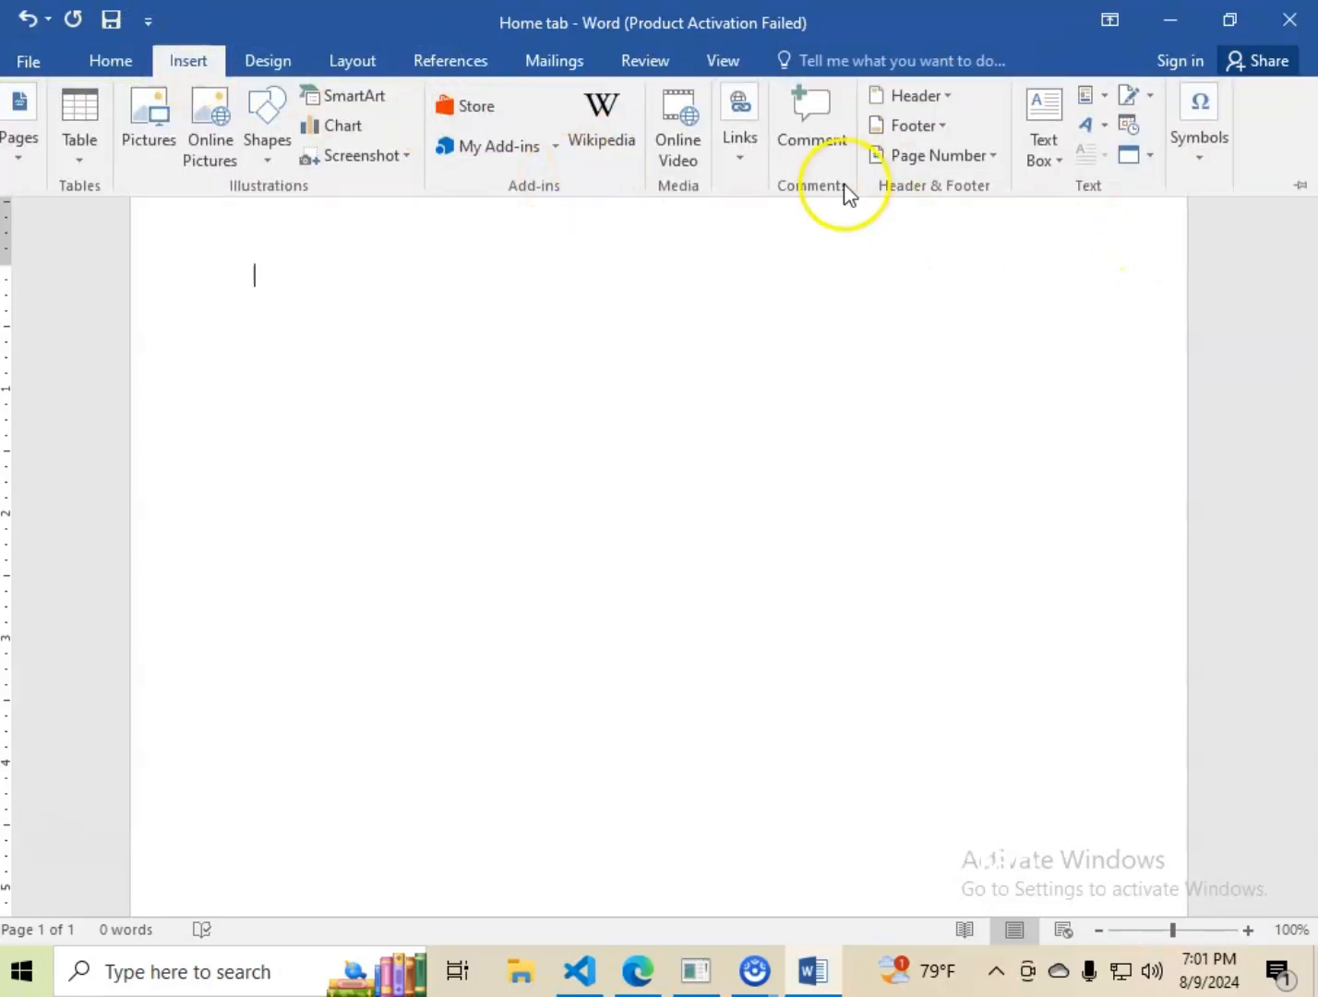
click(1300, 191)
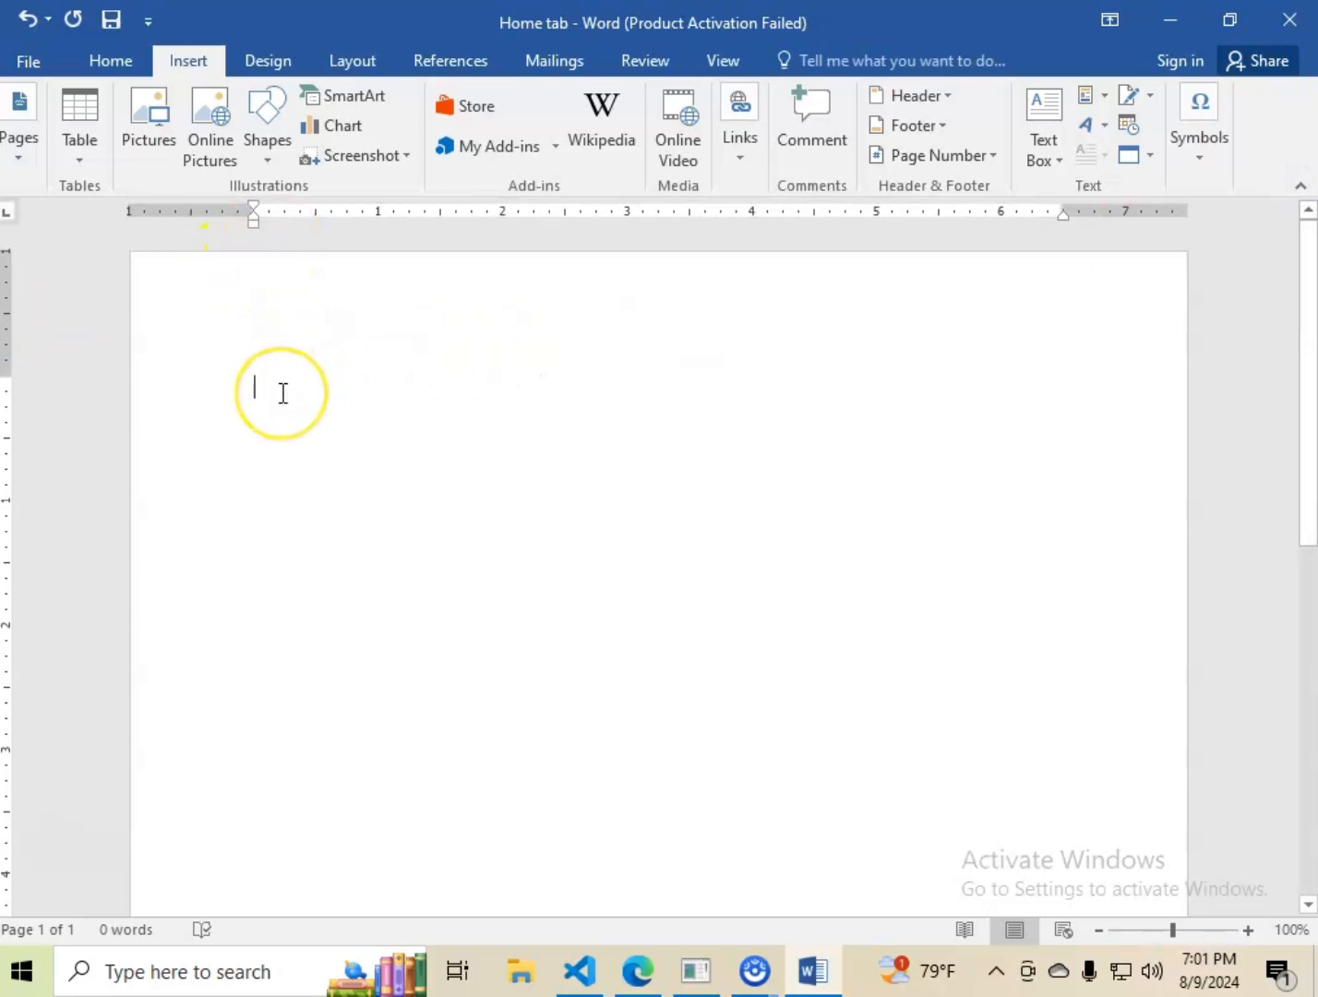
- Enter the text "Page 1" on the first line of the empty page
click(249, 393)
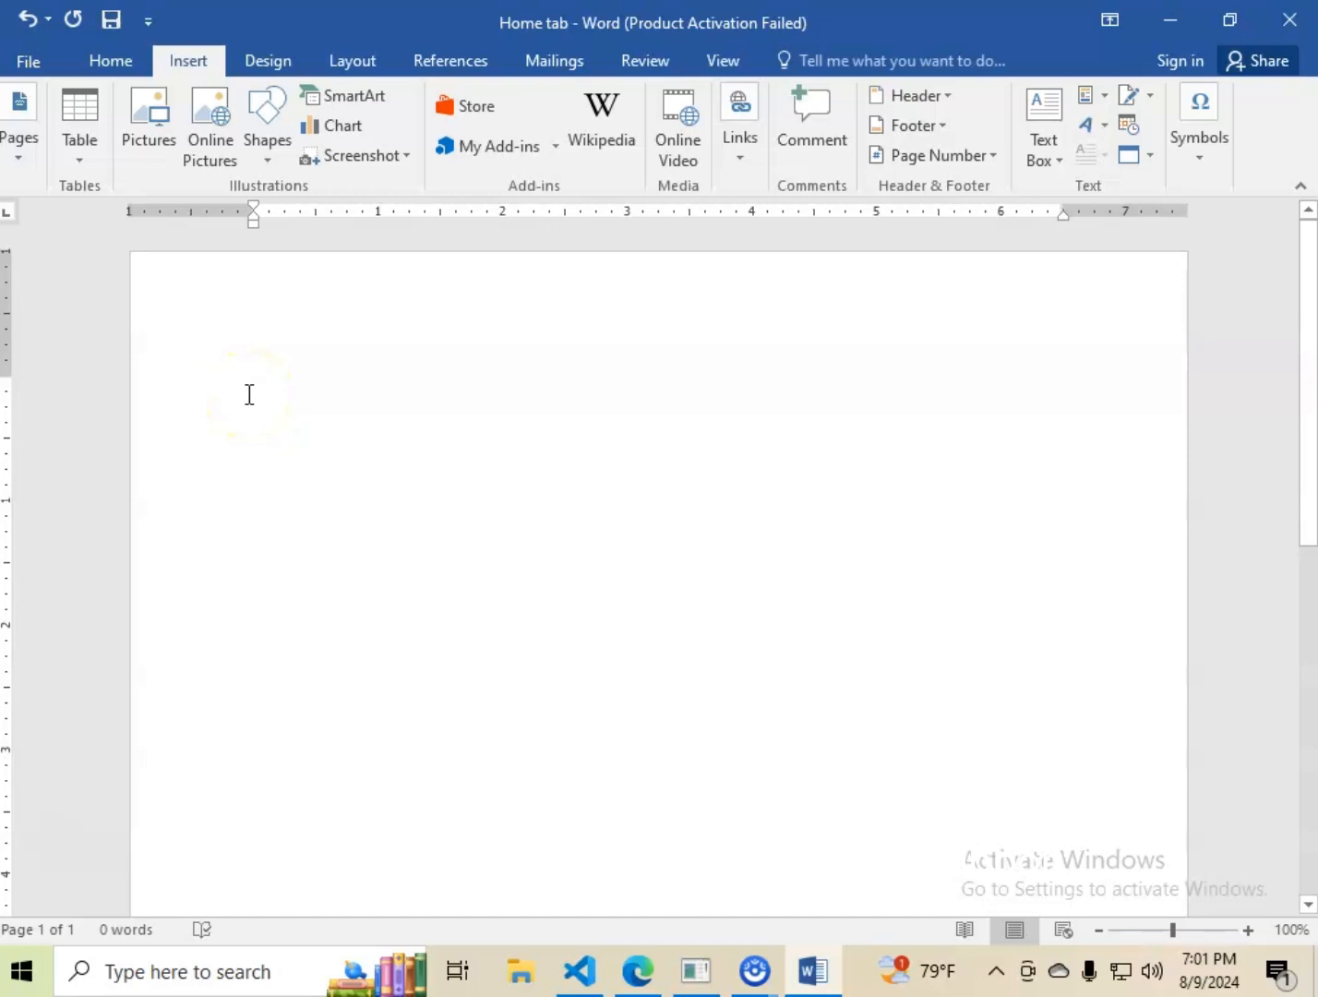
click(4, 303)
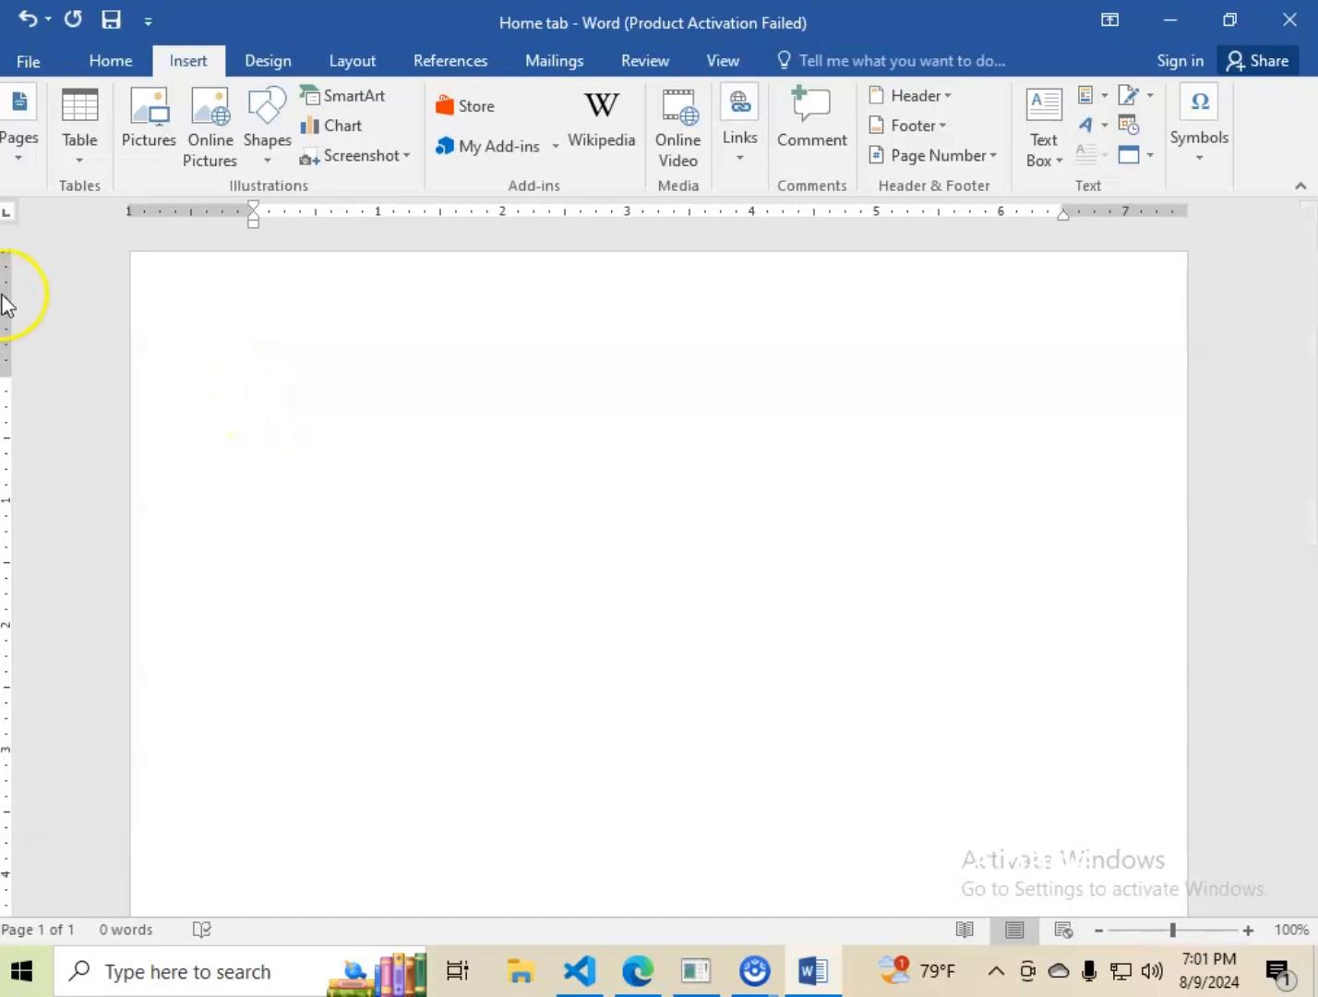
scroll(353, 441, down, 4)
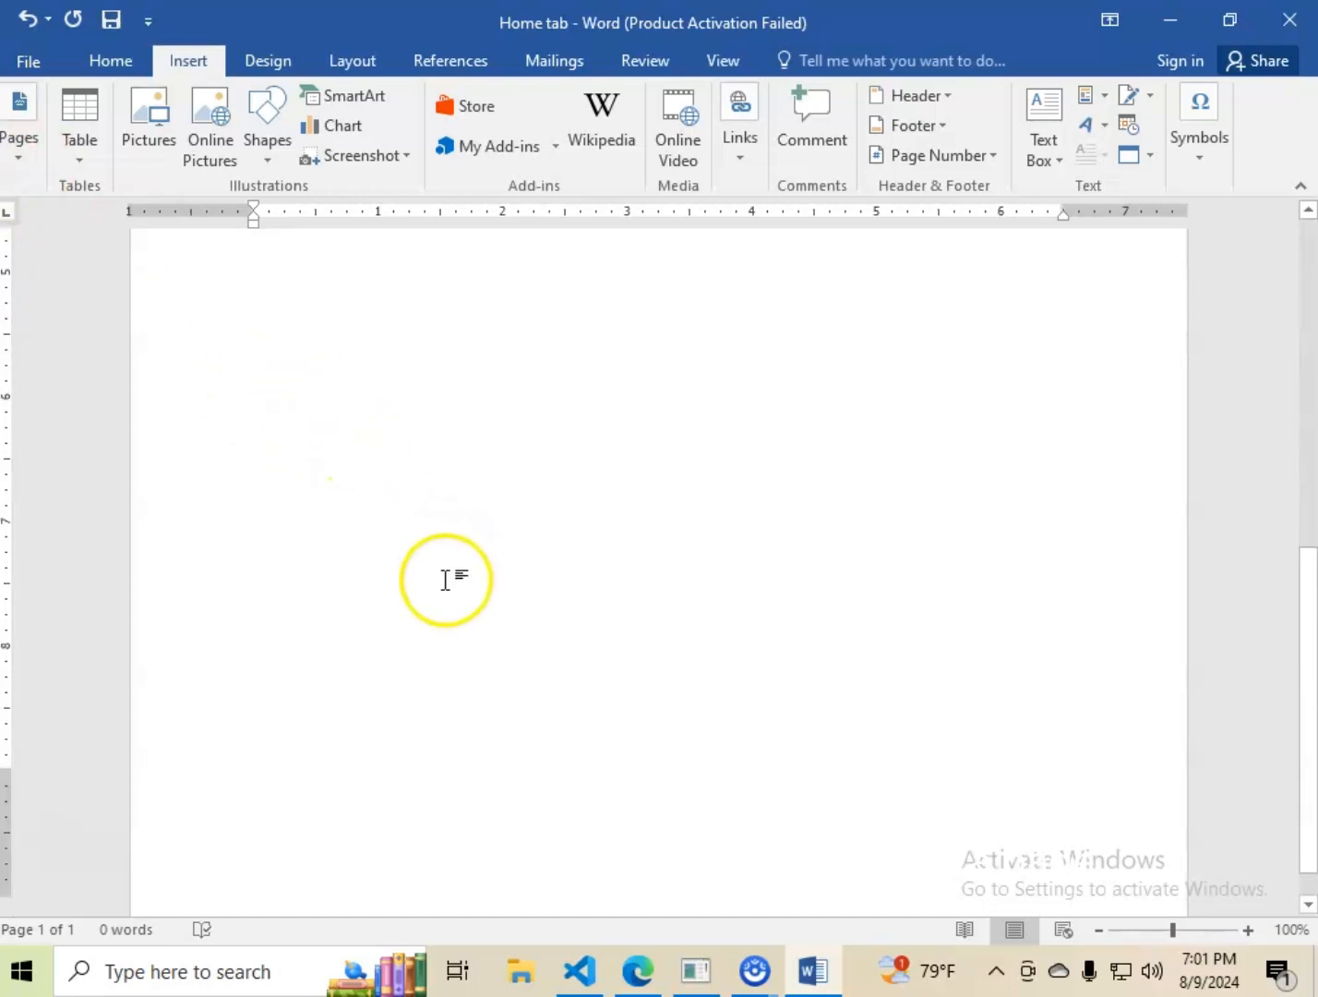
scroll(298, 443, up, 4)
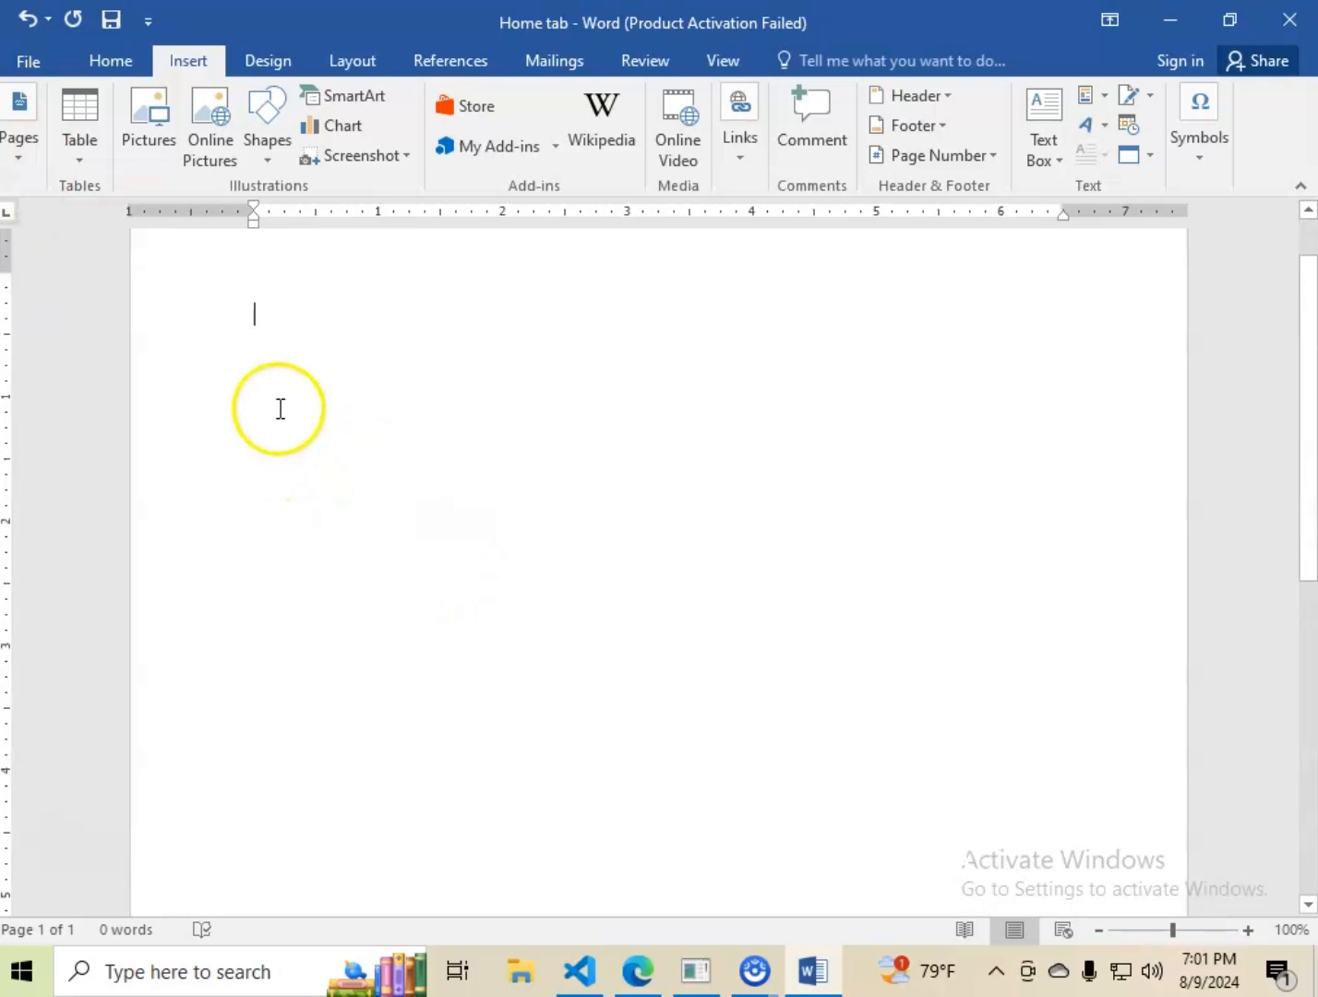
text(pag)
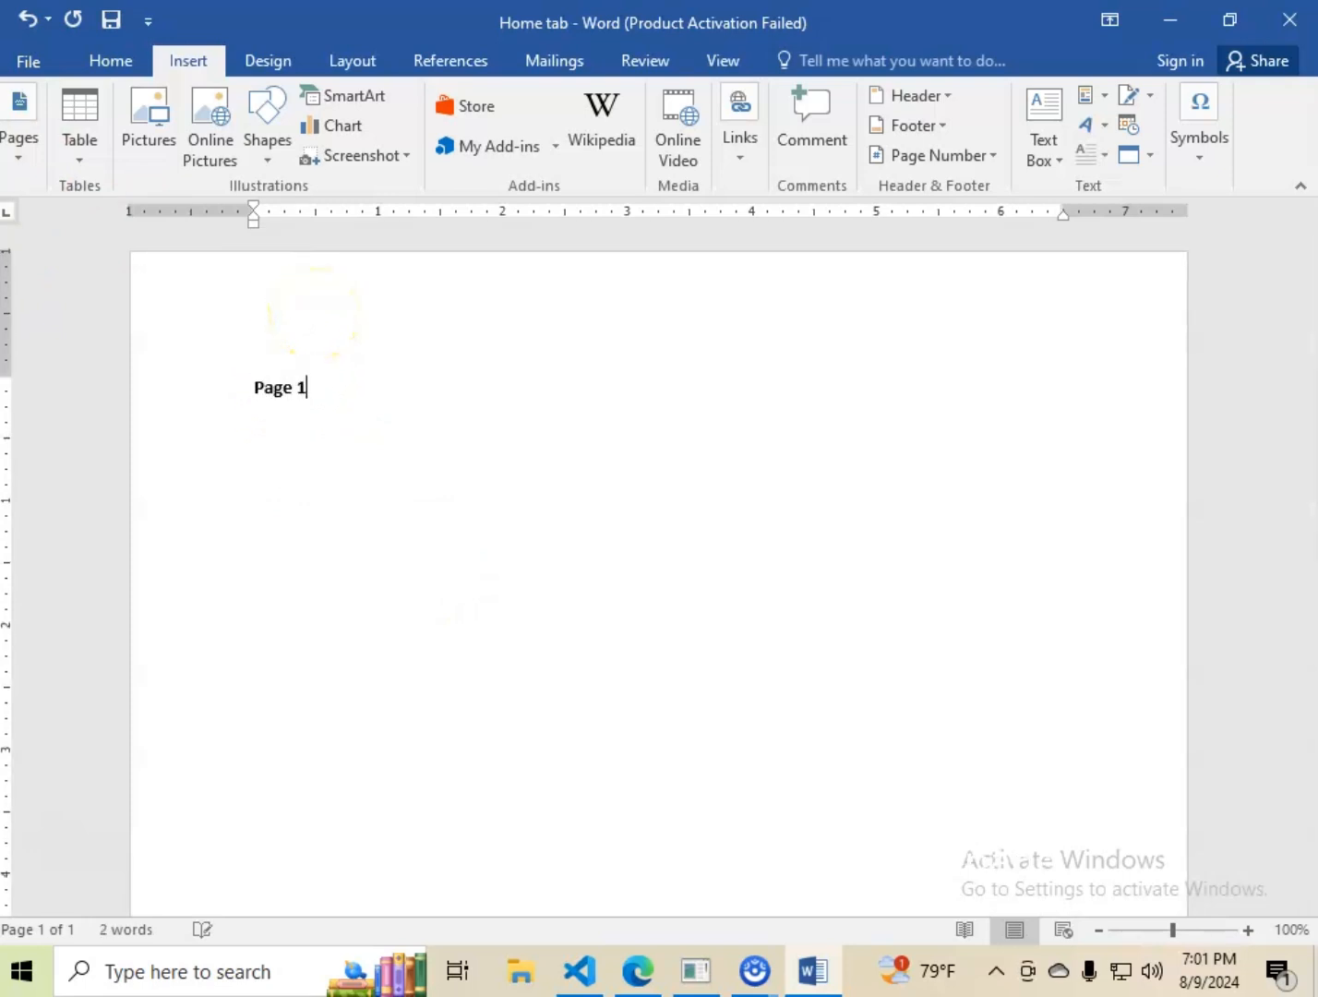
- Insert a blank page after the "Page 1" text and enter "Page 2" on it
click(16, 143)
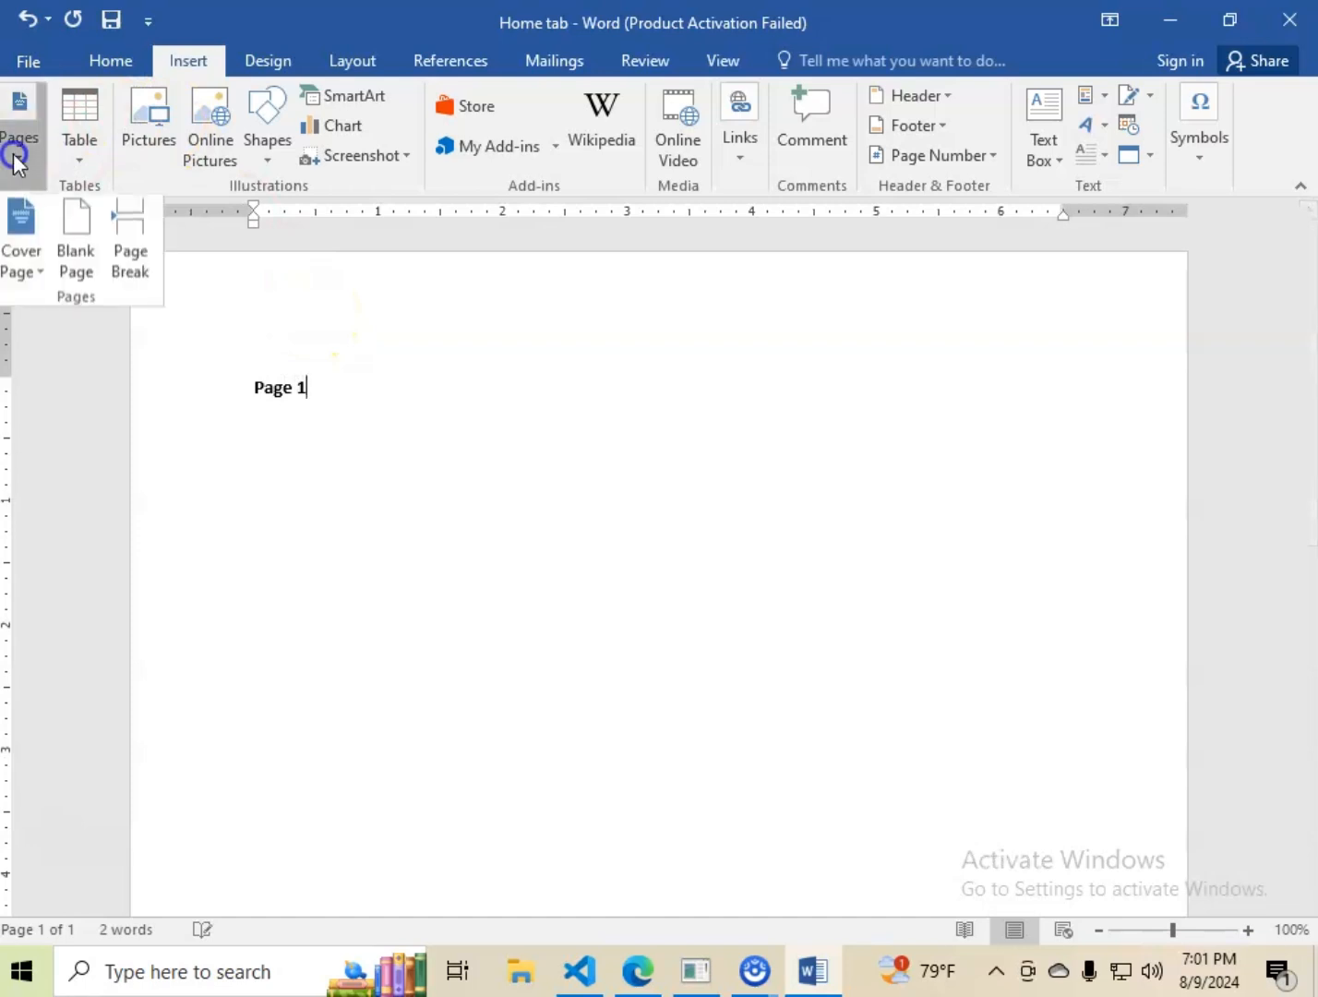
click(77, 236)
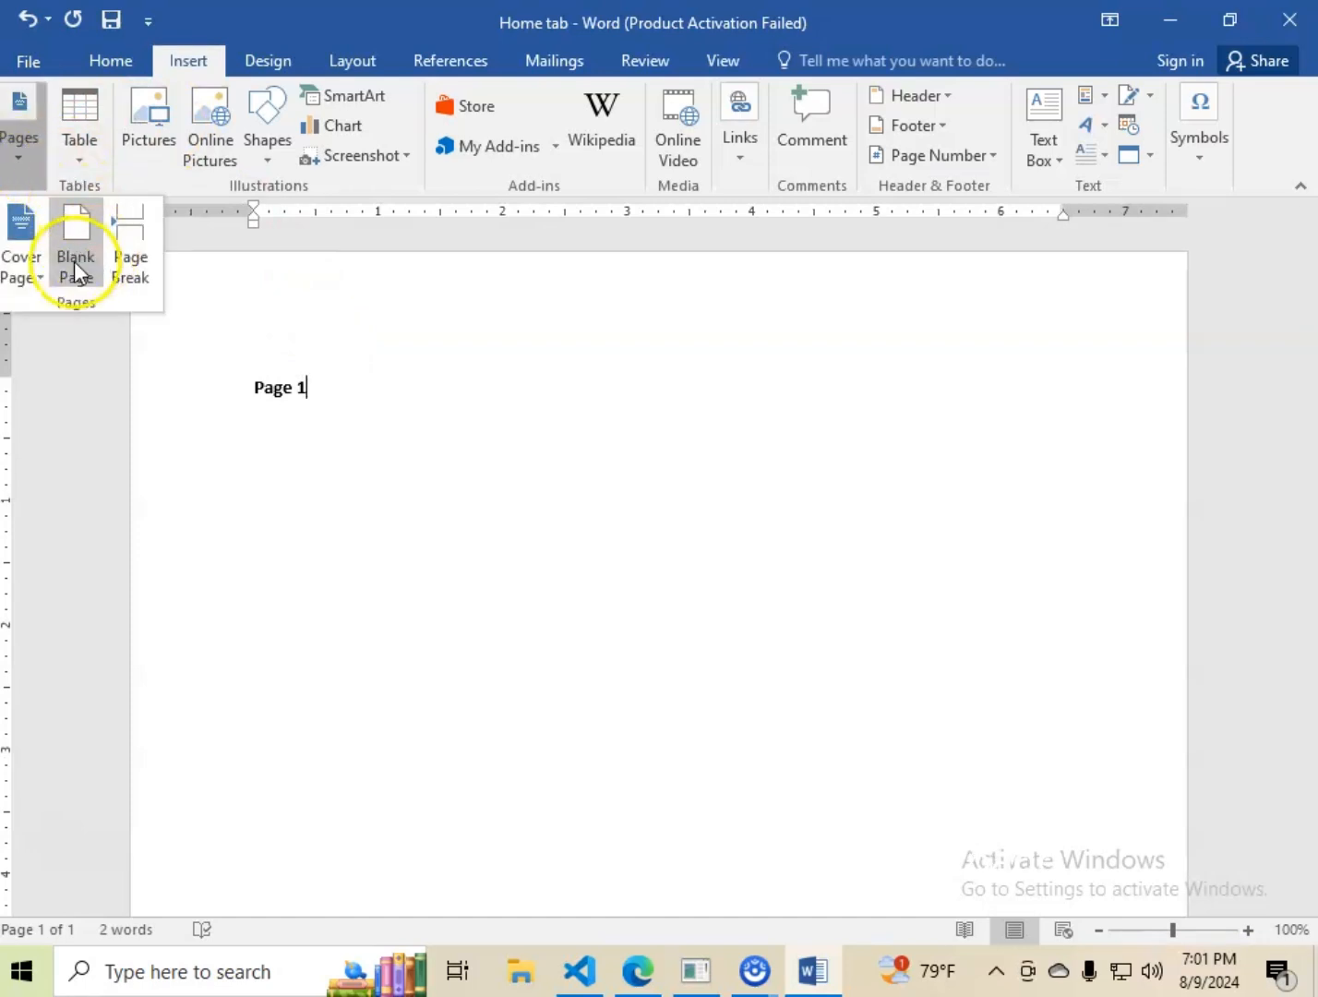
click(305, 491)
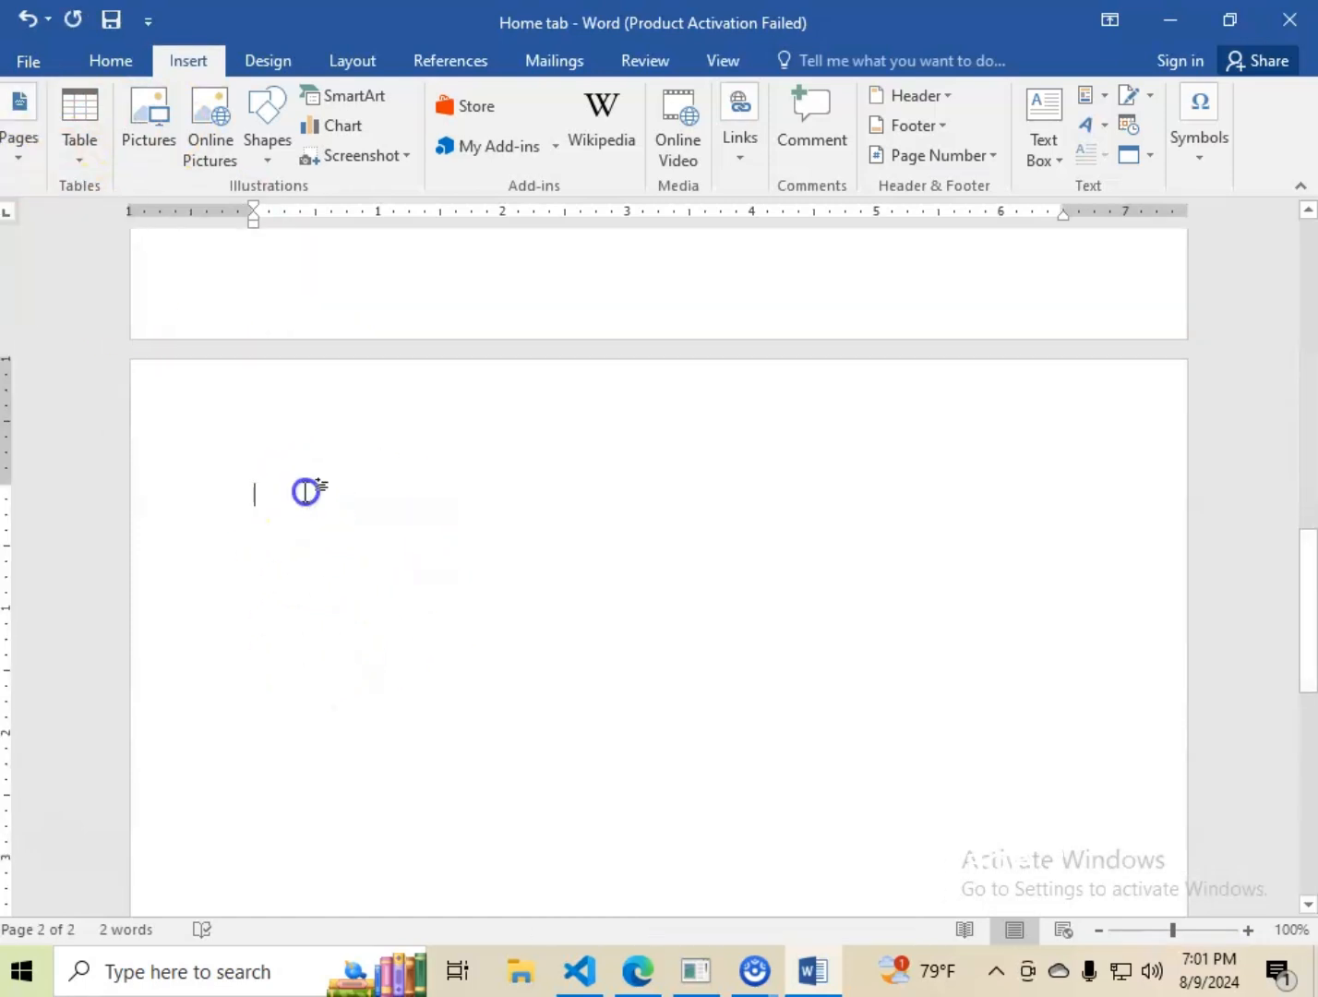
text(page)
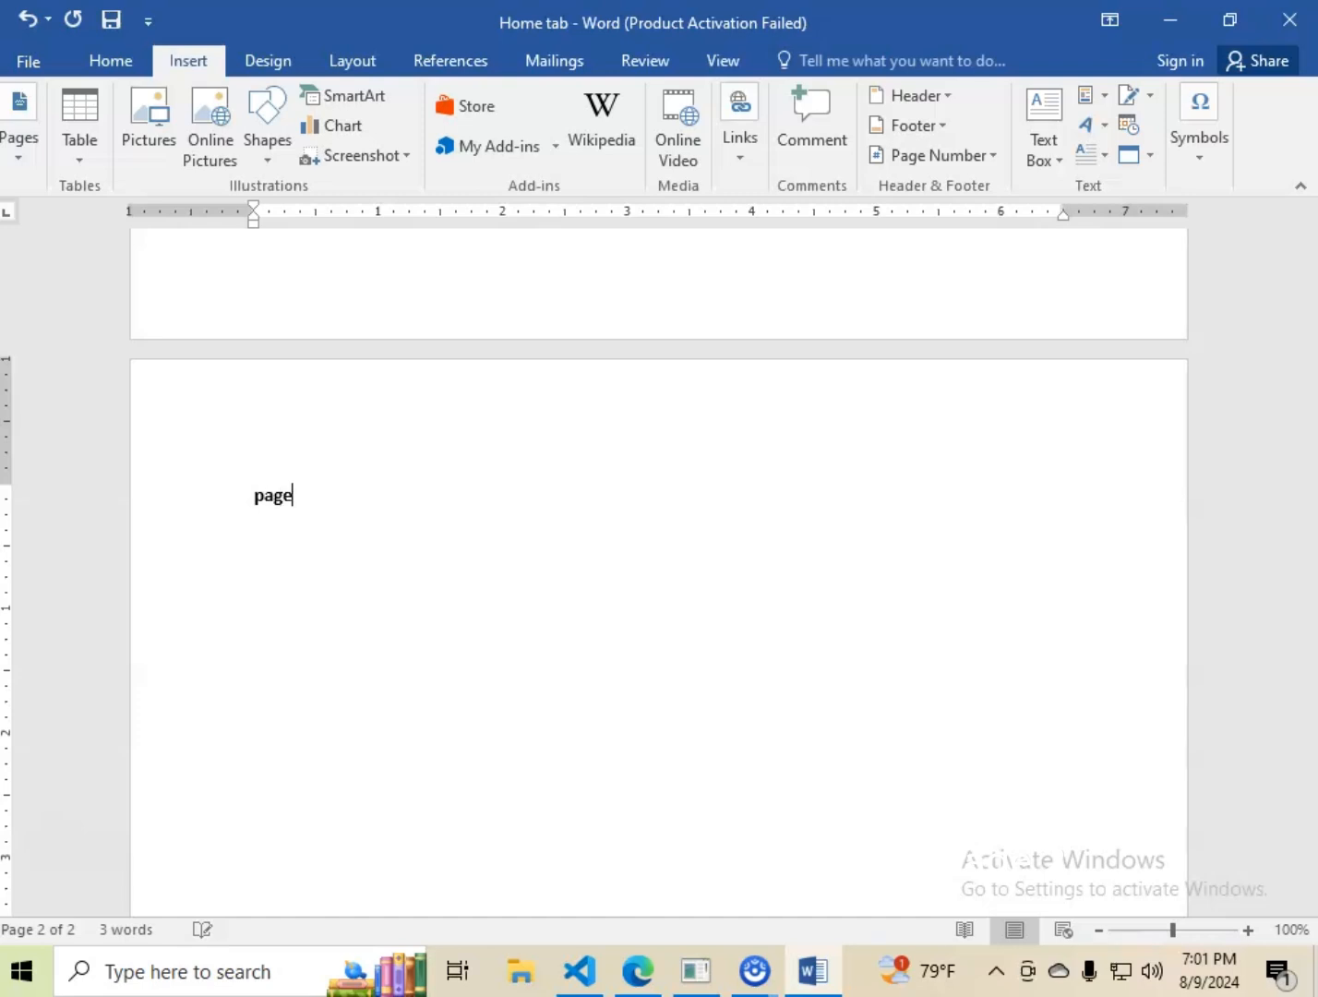
scroll(344, 639, down, 3)
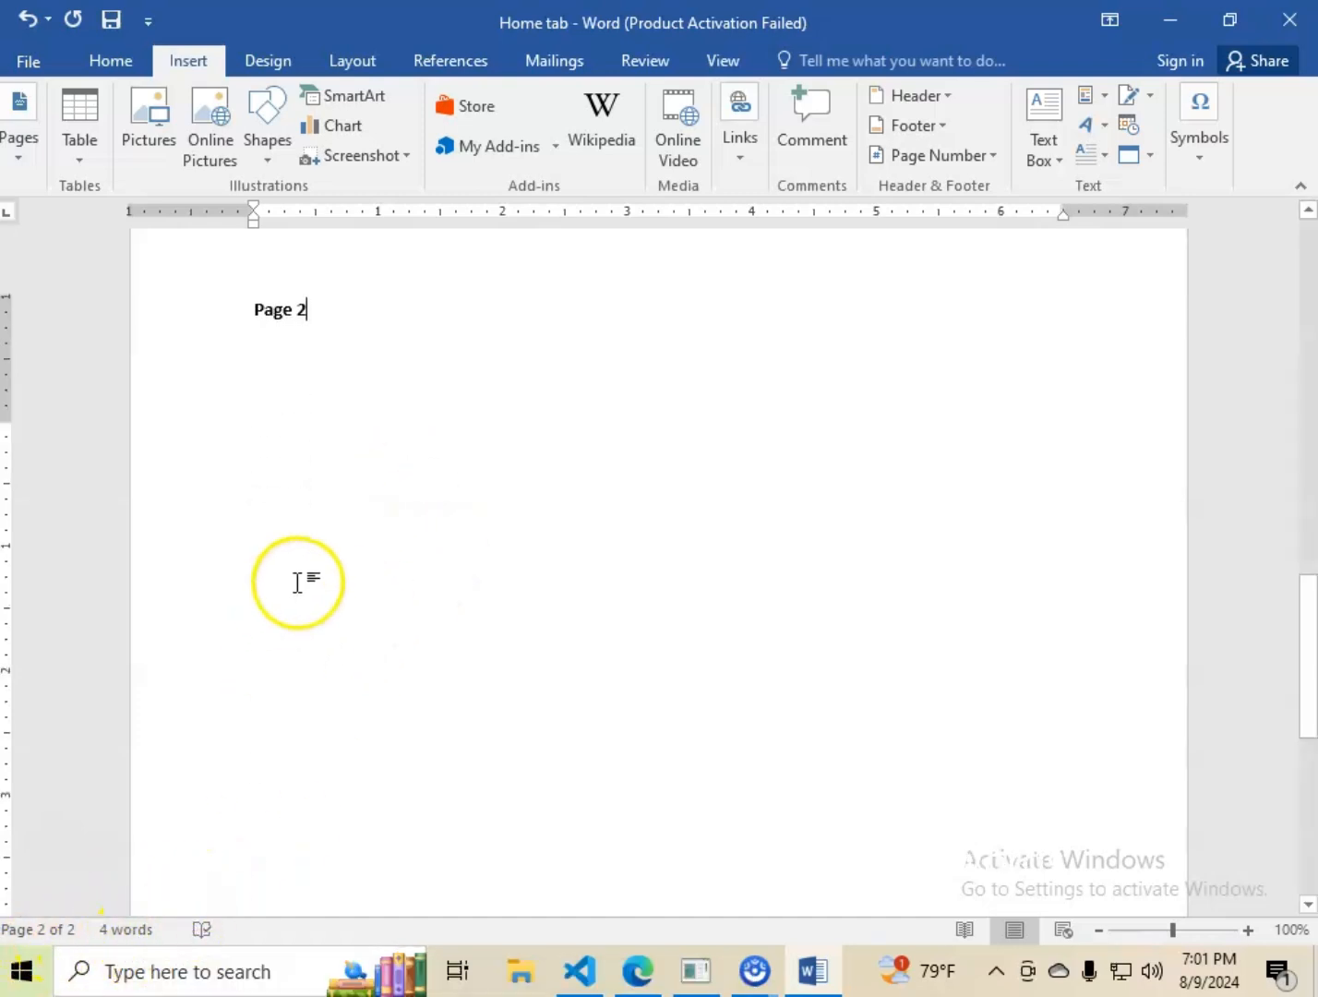
- Add the built-in Integral cover page to the document
scroll(298, 580, up, 9)
scroll(304, 581, up, 5)
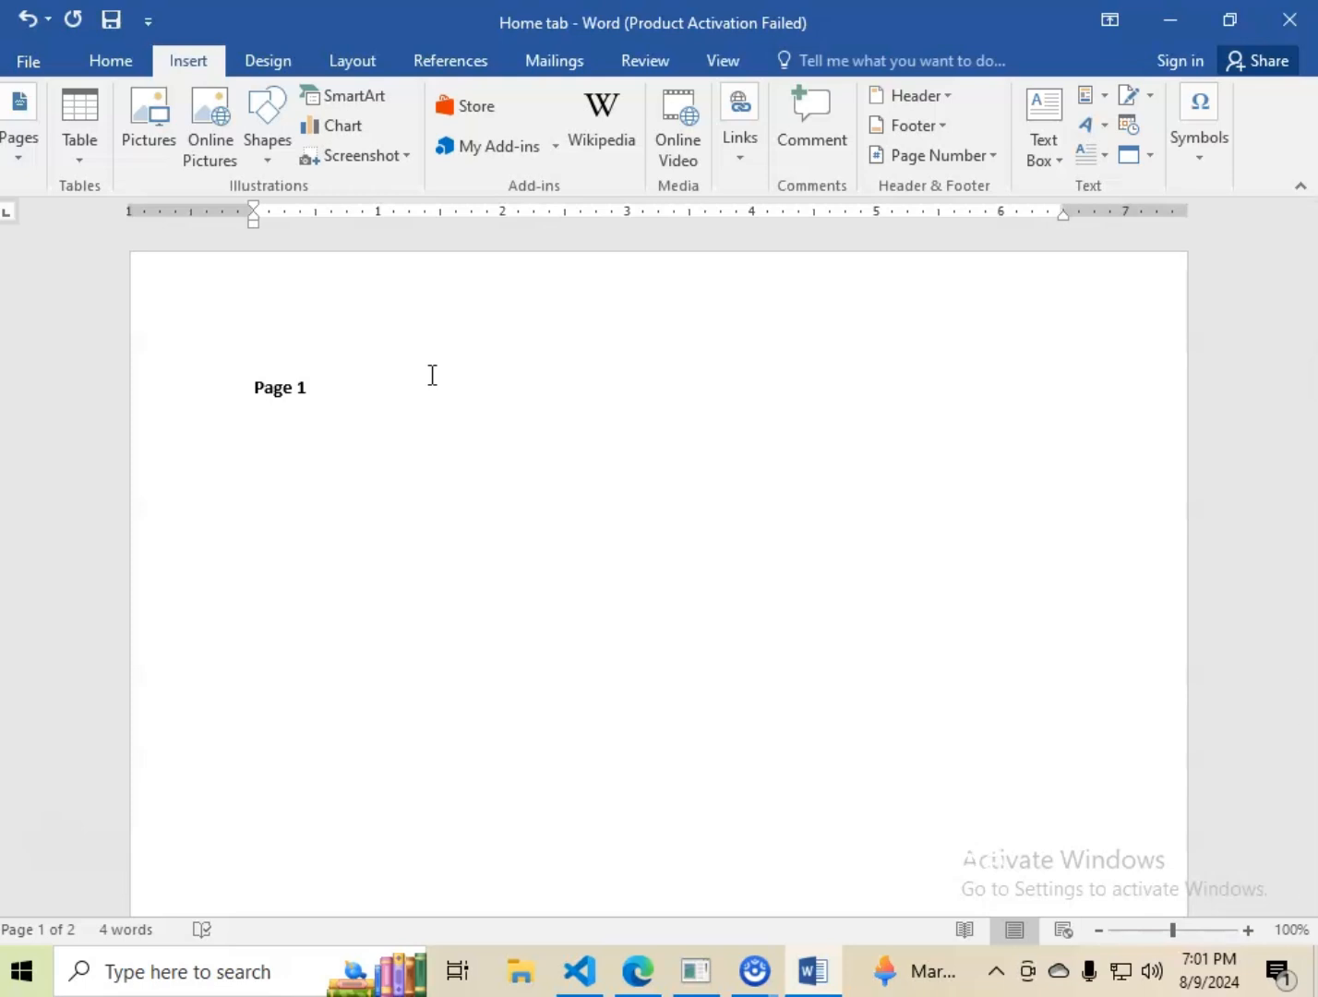
click(16, 159)
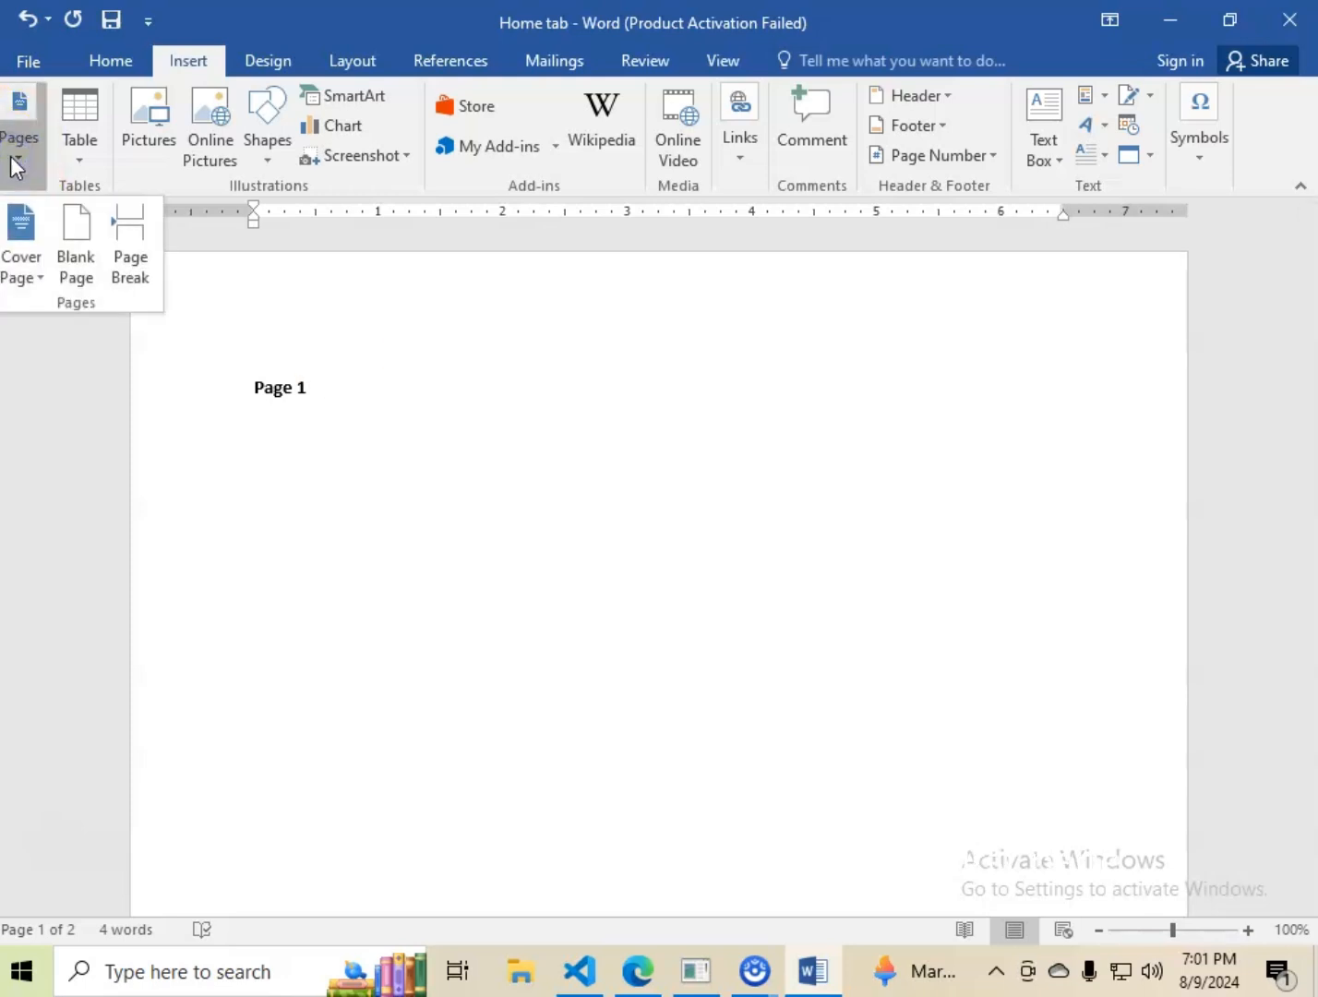
click(40, 269)
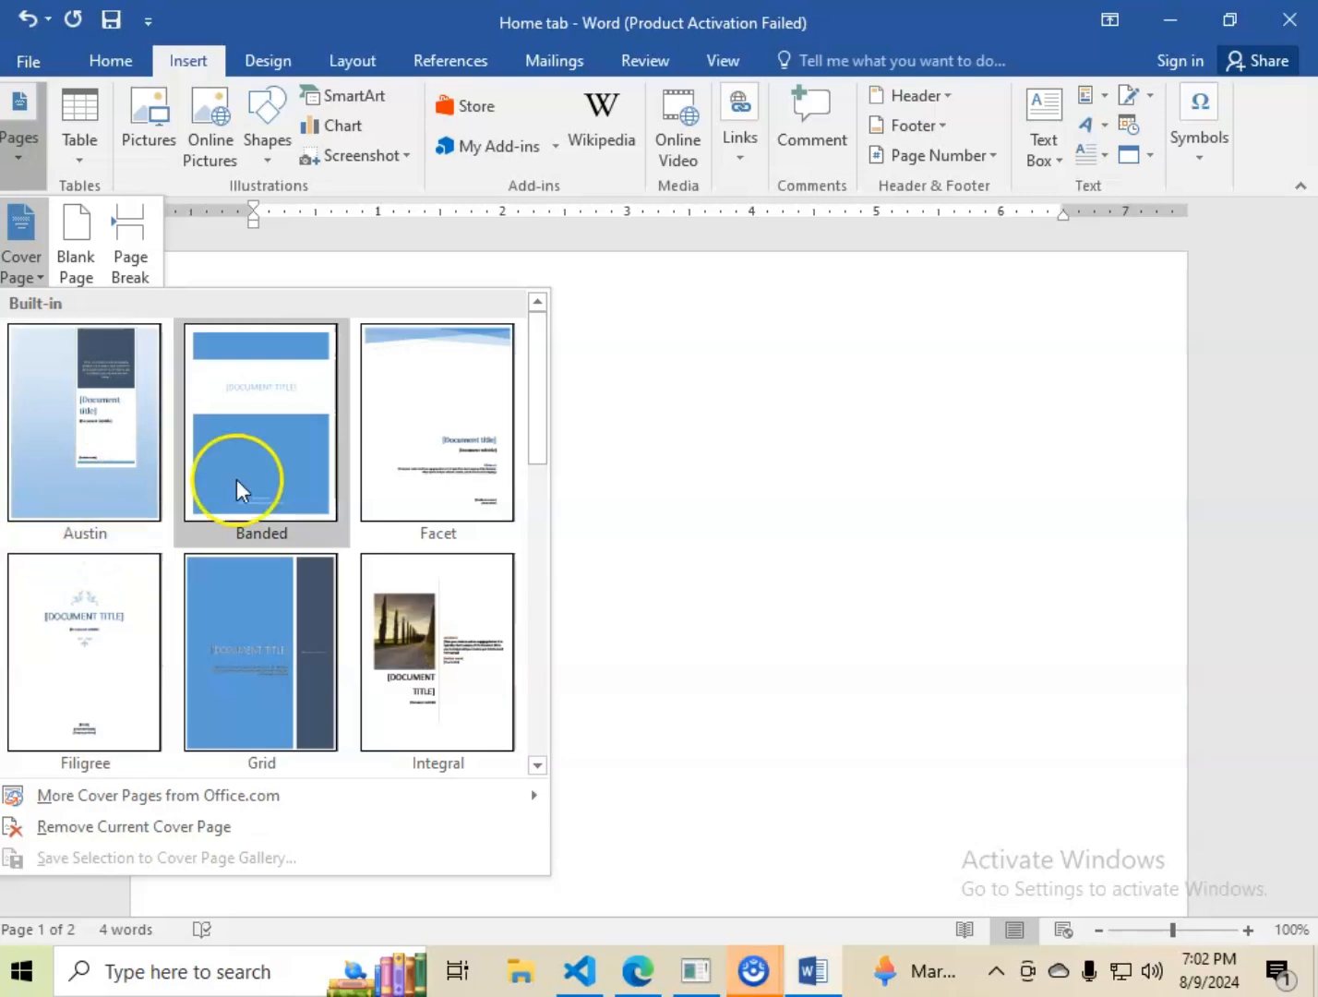
scroll(111, 657, down, 5)
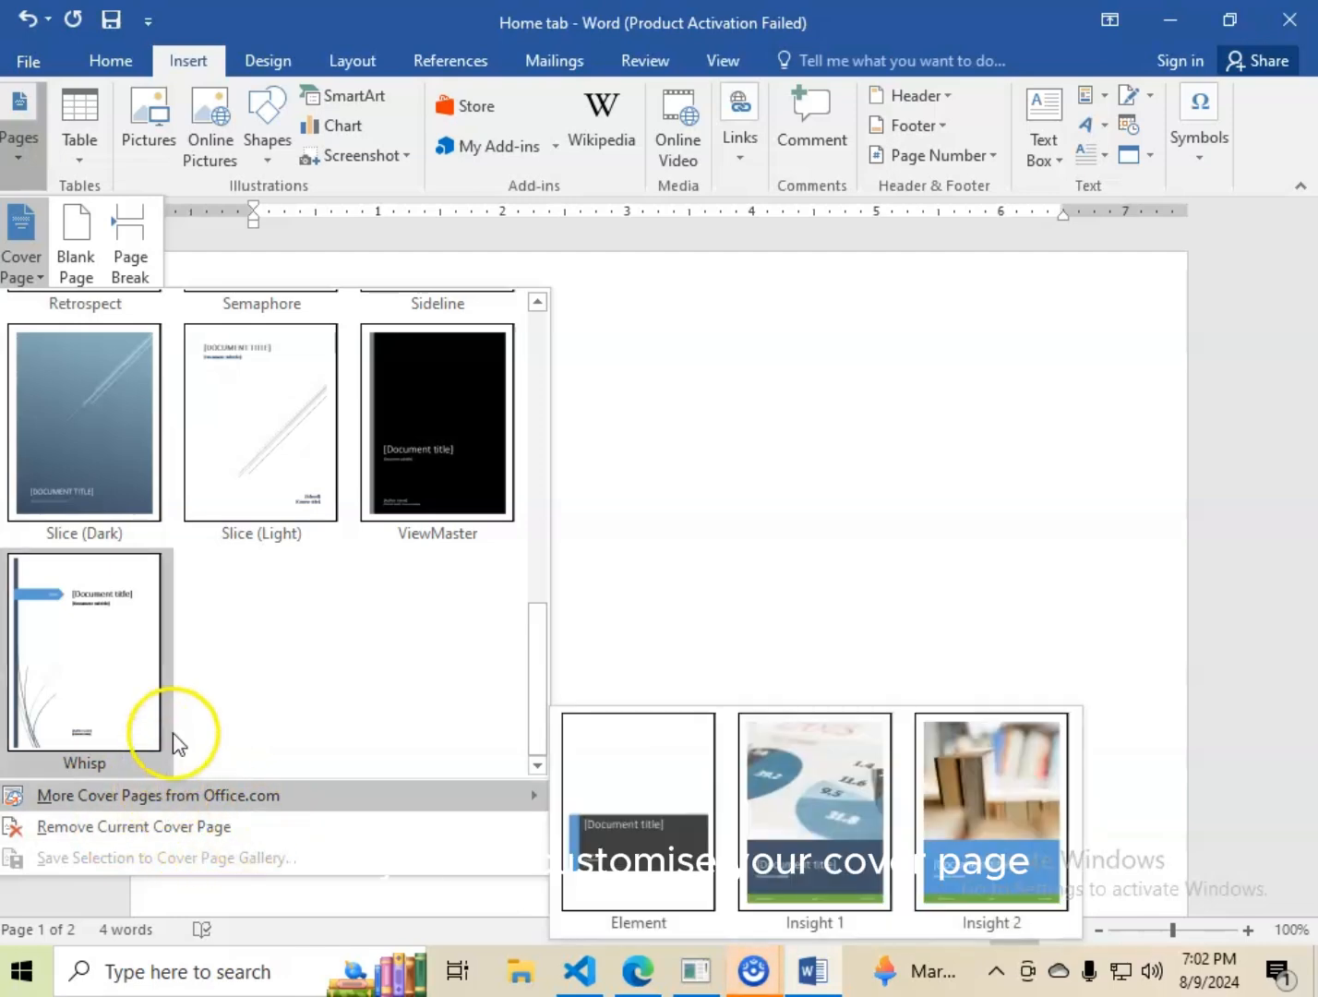
scroll(233, 609, up, 5)
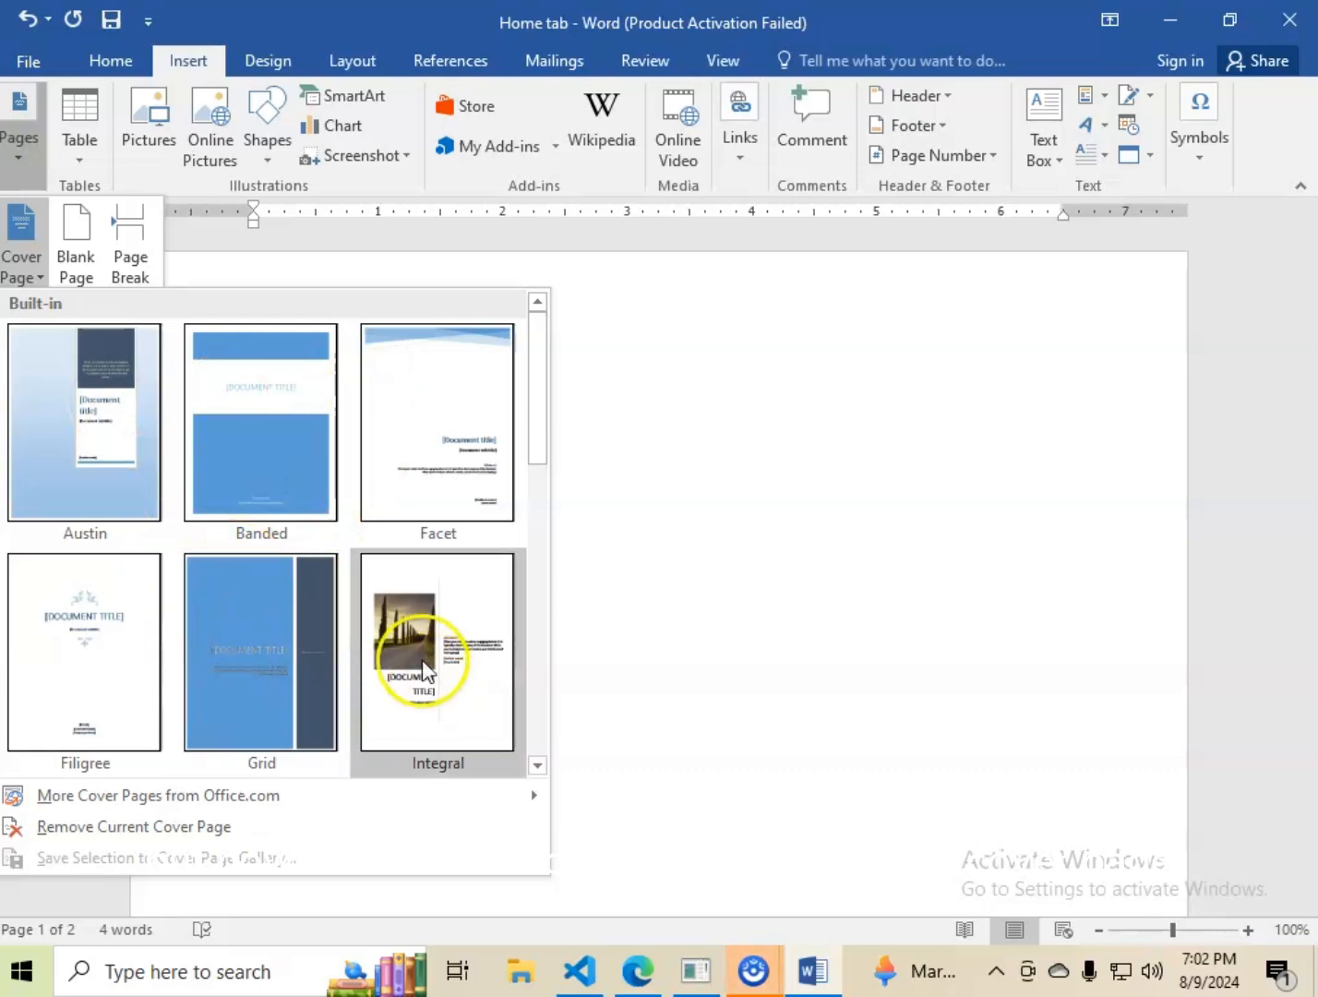
click(406, 642)
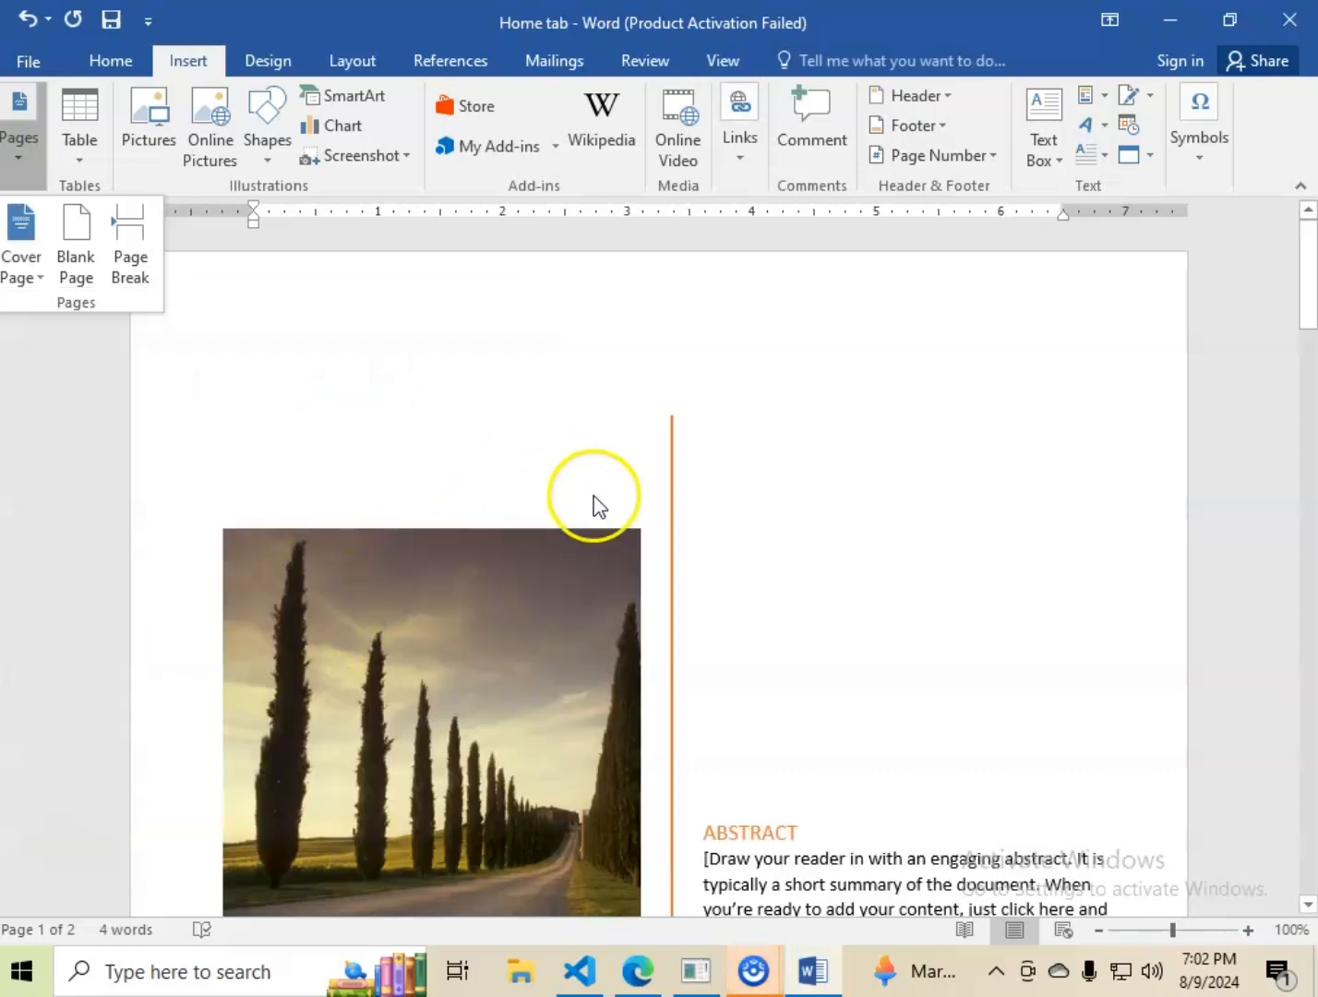
- Examine the new cover page's picture, abstract and title placeholders, and the page that follows it
scroll(913, 466, down, 3)
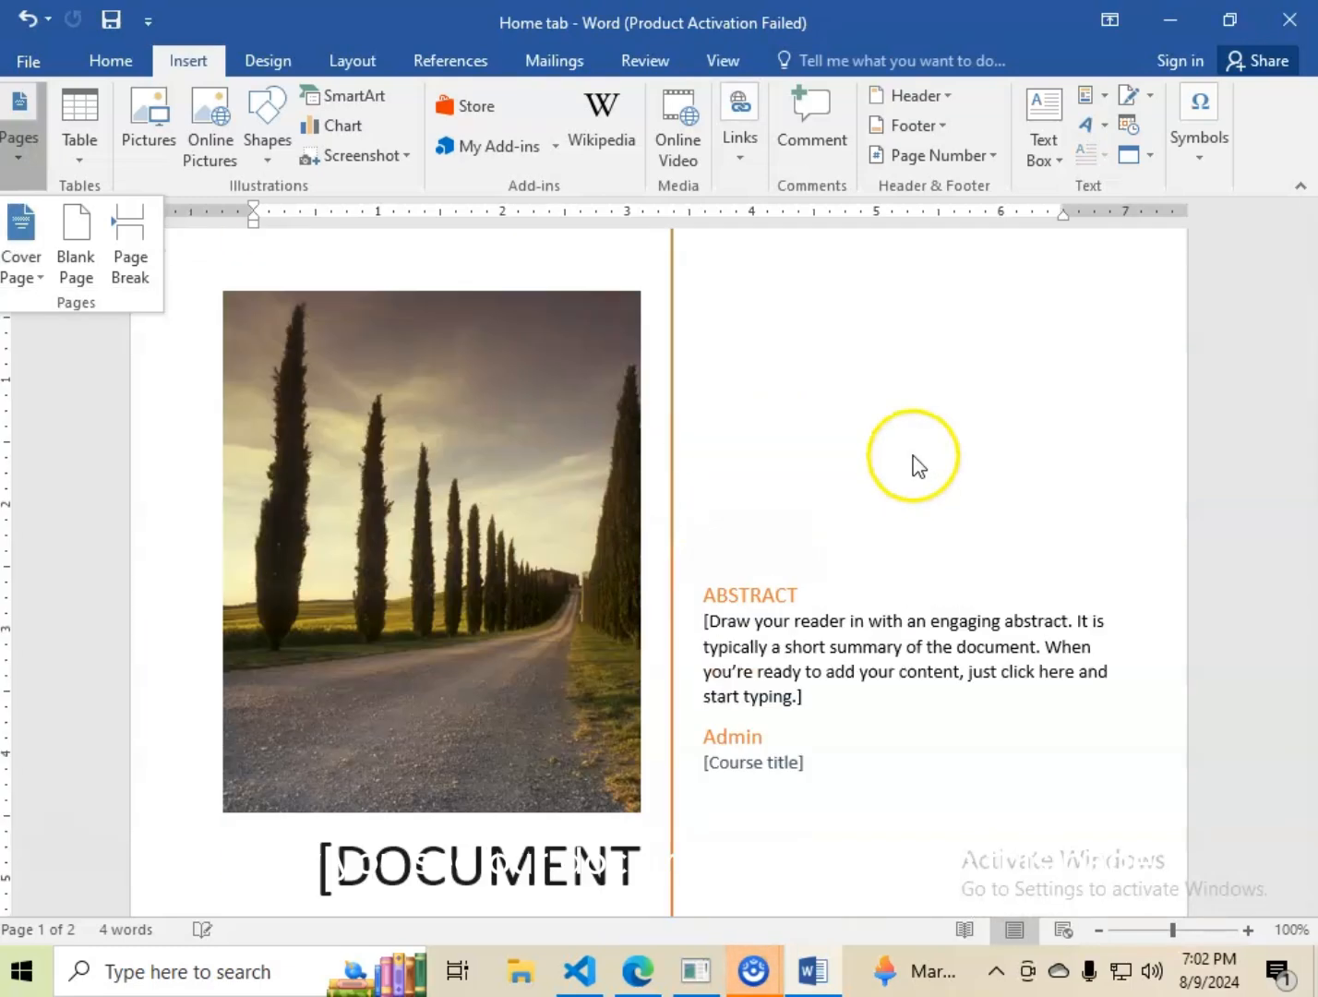
scroll(756, 441, up, 1)
scroll(750, 446, down, 12)
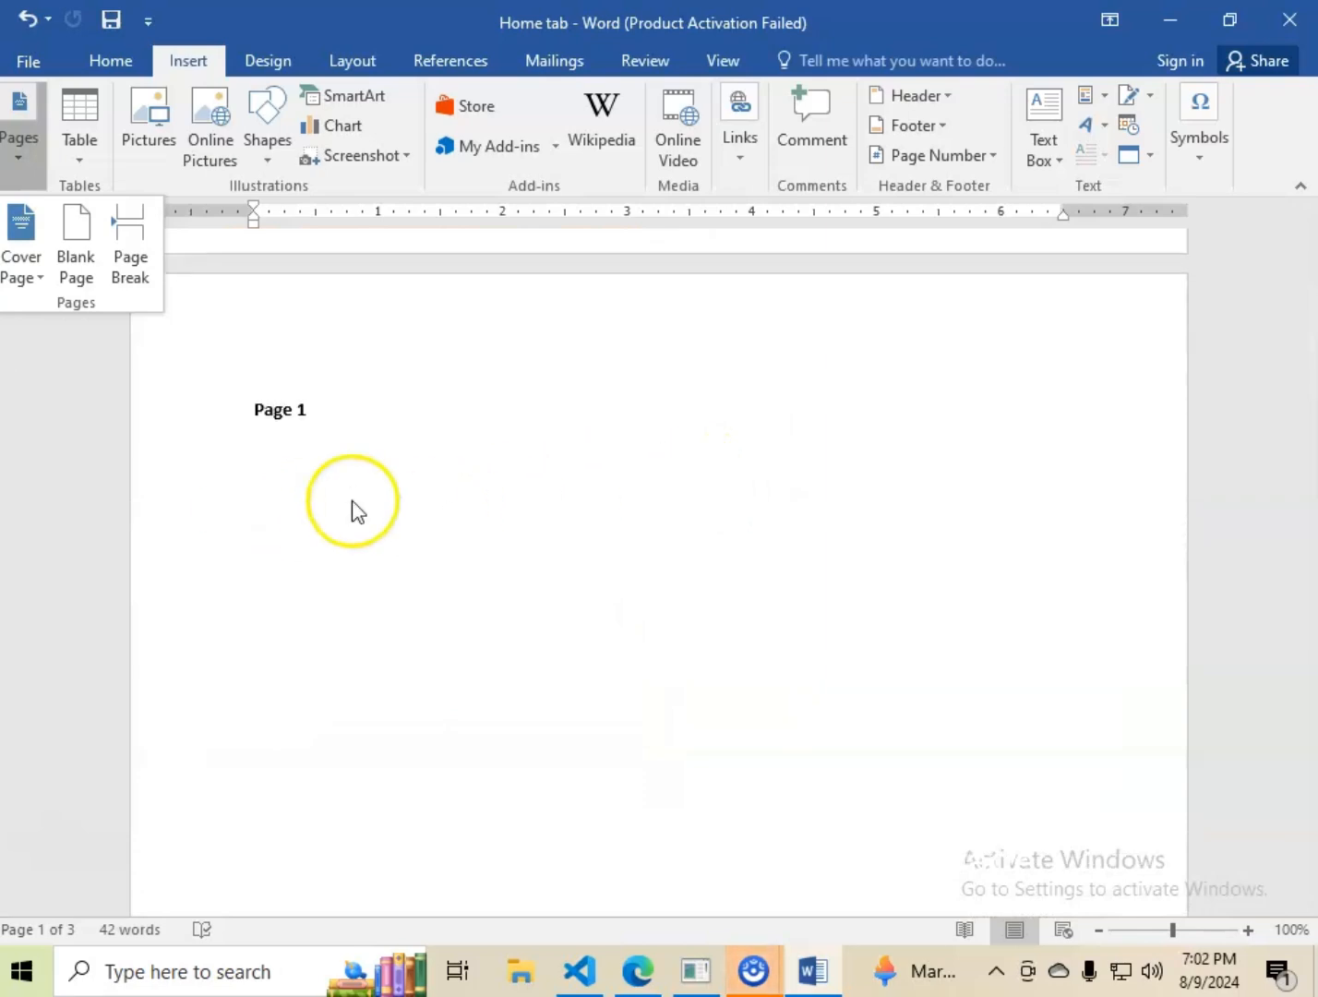
scroll(518, 456, up, 9)
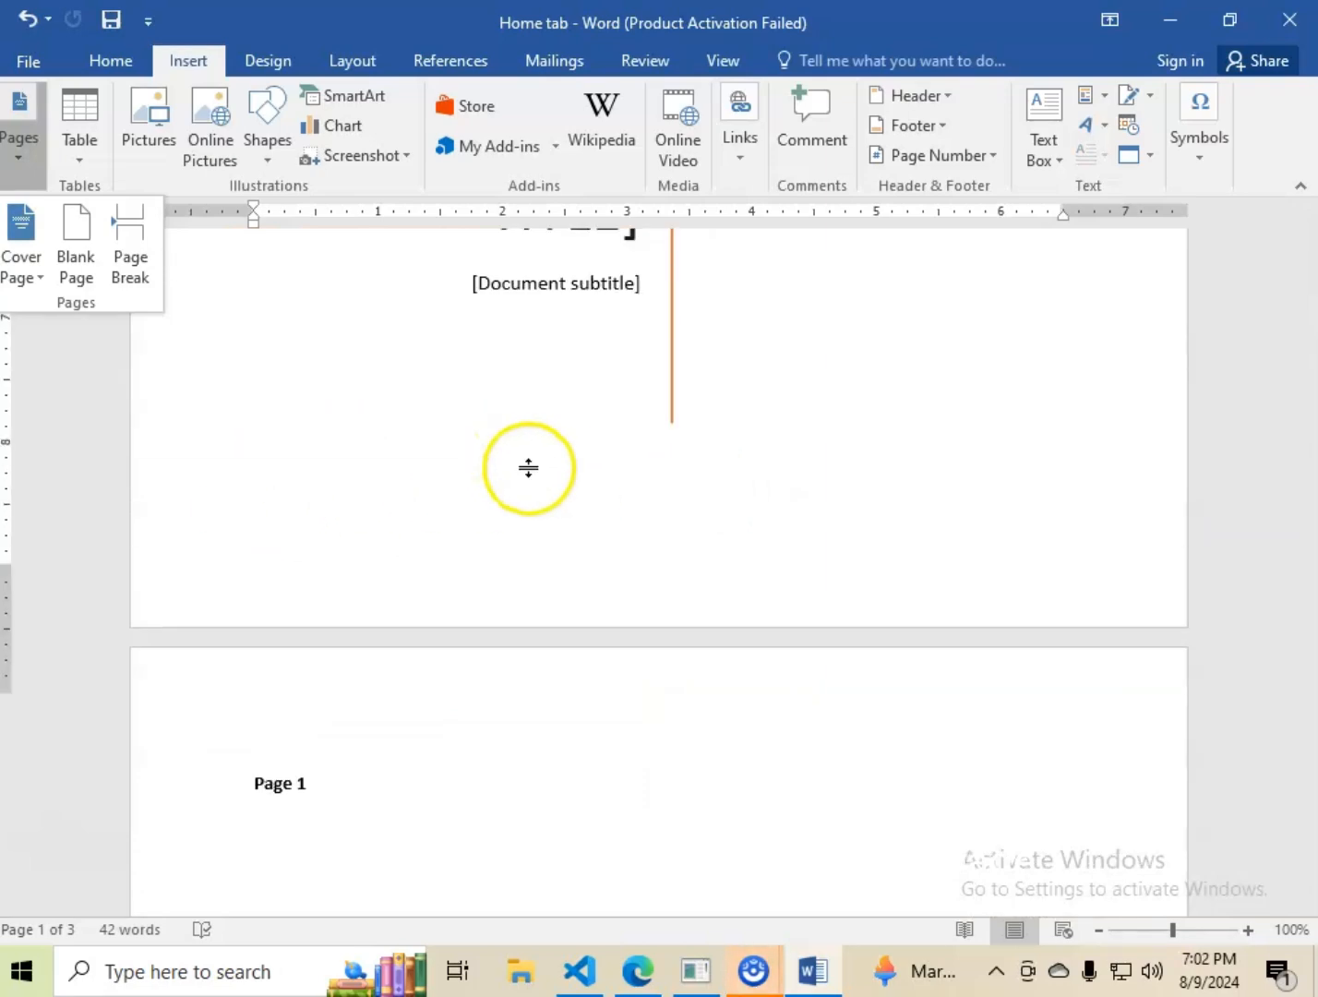
click(757, 458)
scroll(598, 485, up, 9)
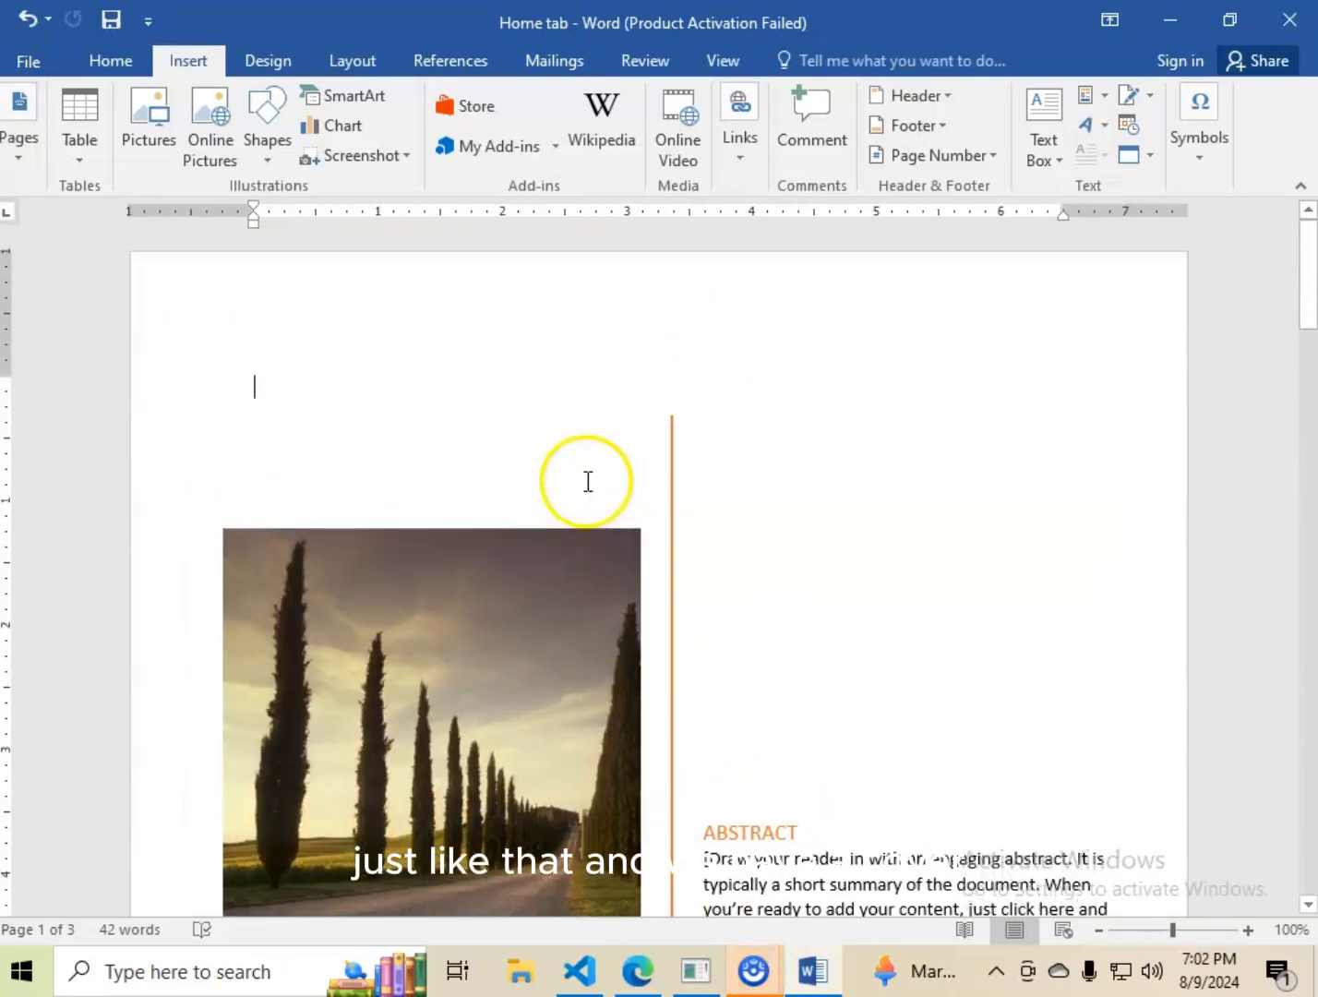
scroll(556, 475, down, 4)
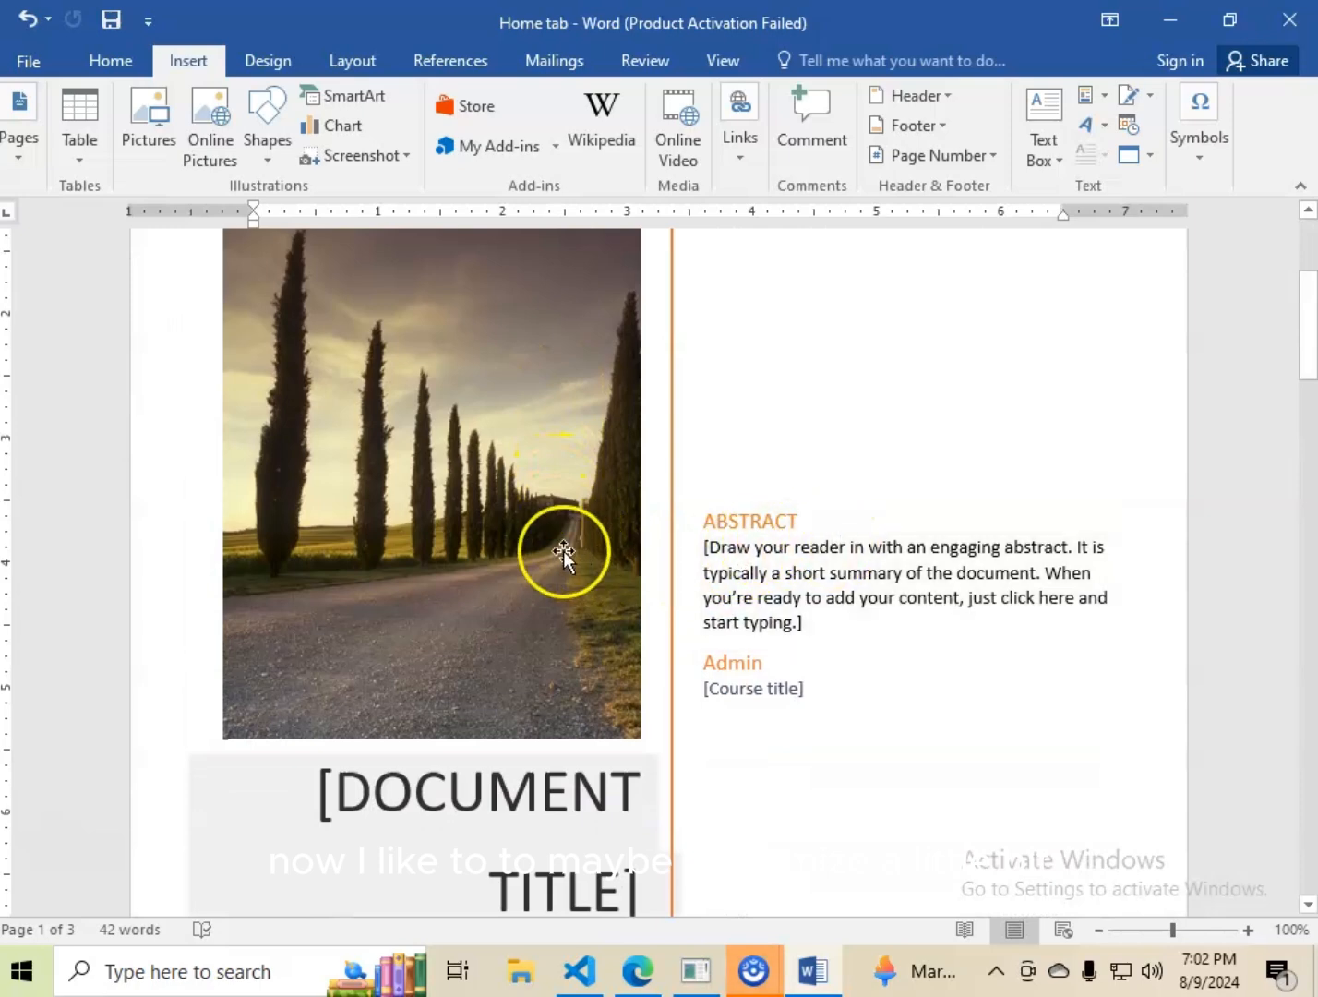
scroll(565, 550, down, 2)
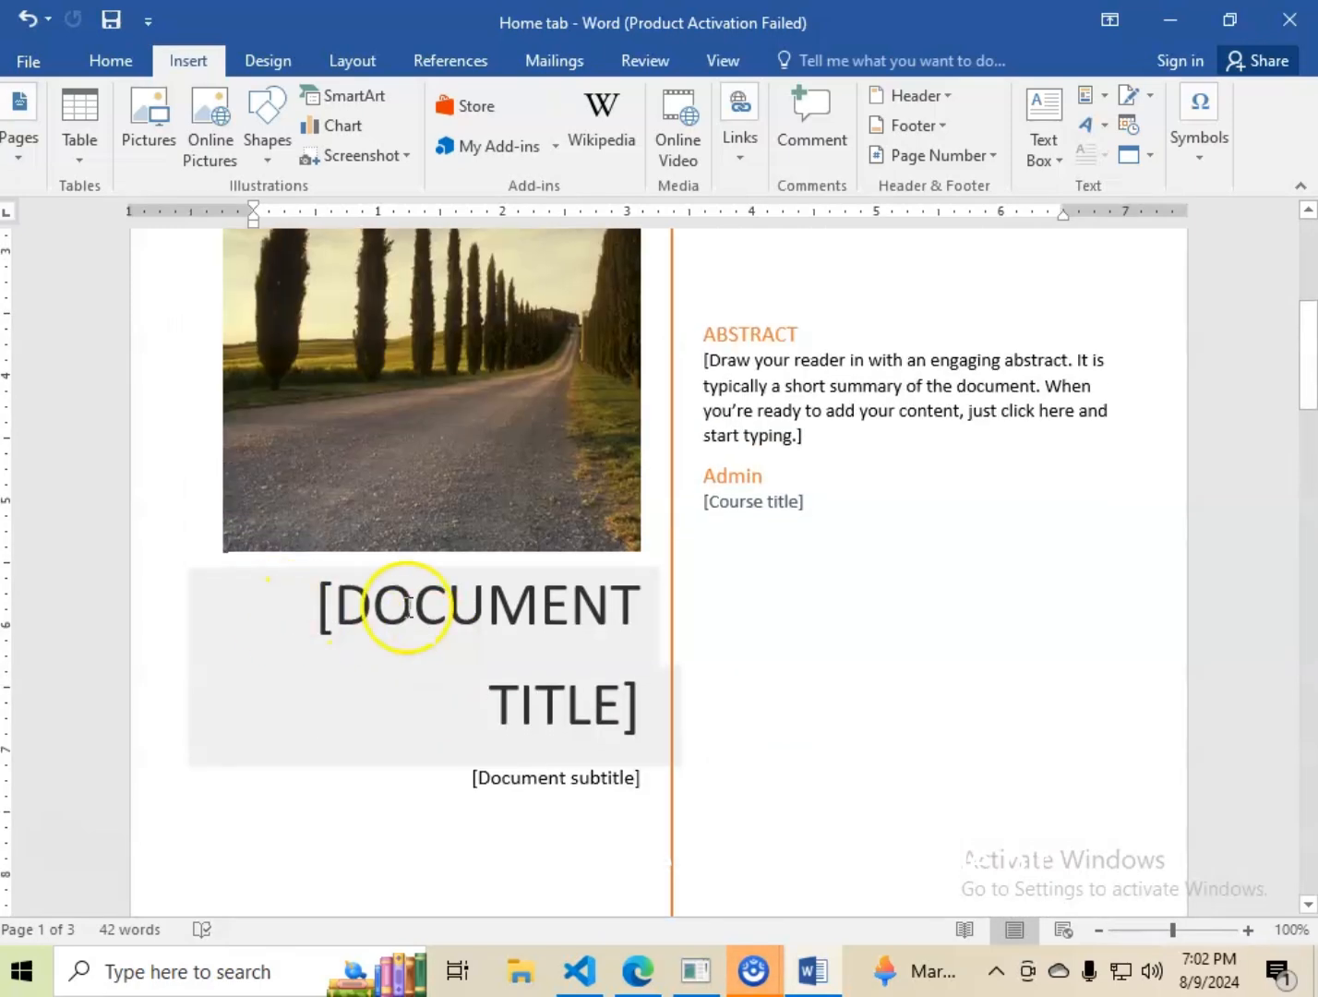
- Set the cover page's title to "Insert" and its subtitle to "Cover page"
click(531, 591)
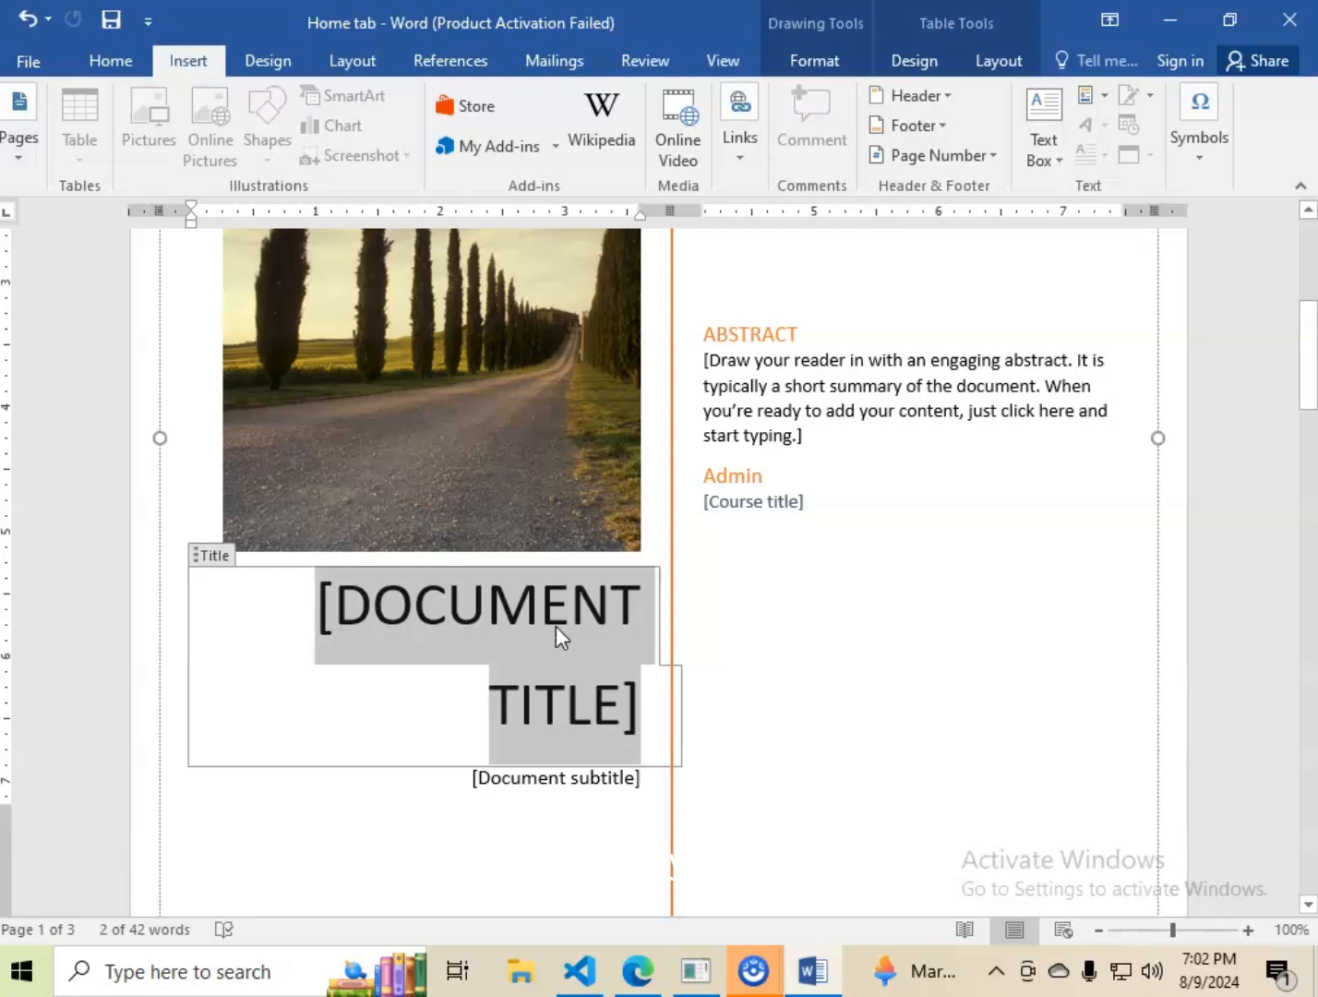
key(BackSpace)
text(Insert)
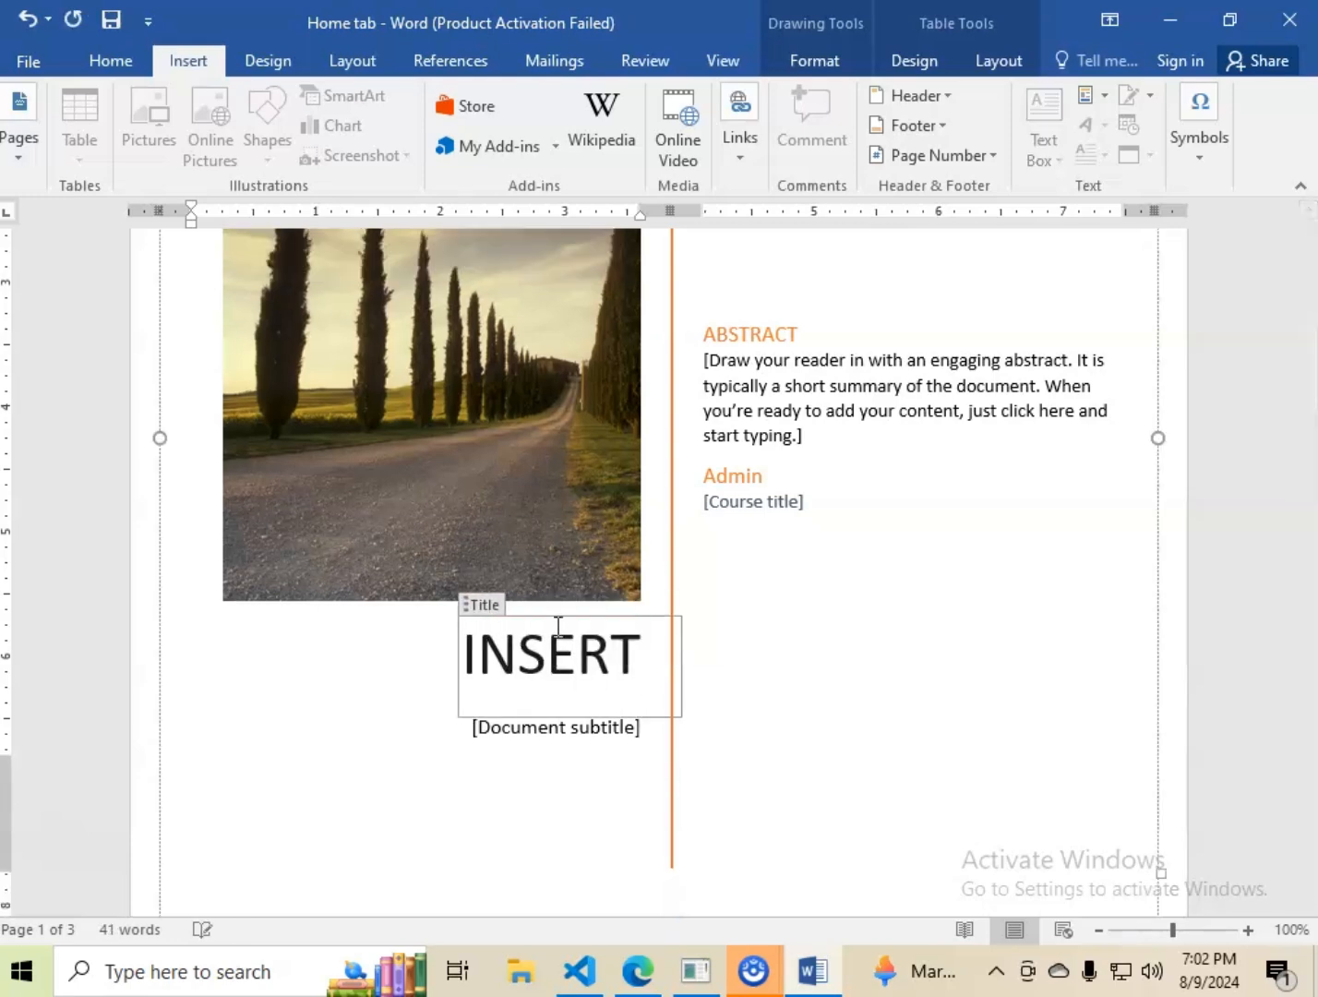
click(549, 726)
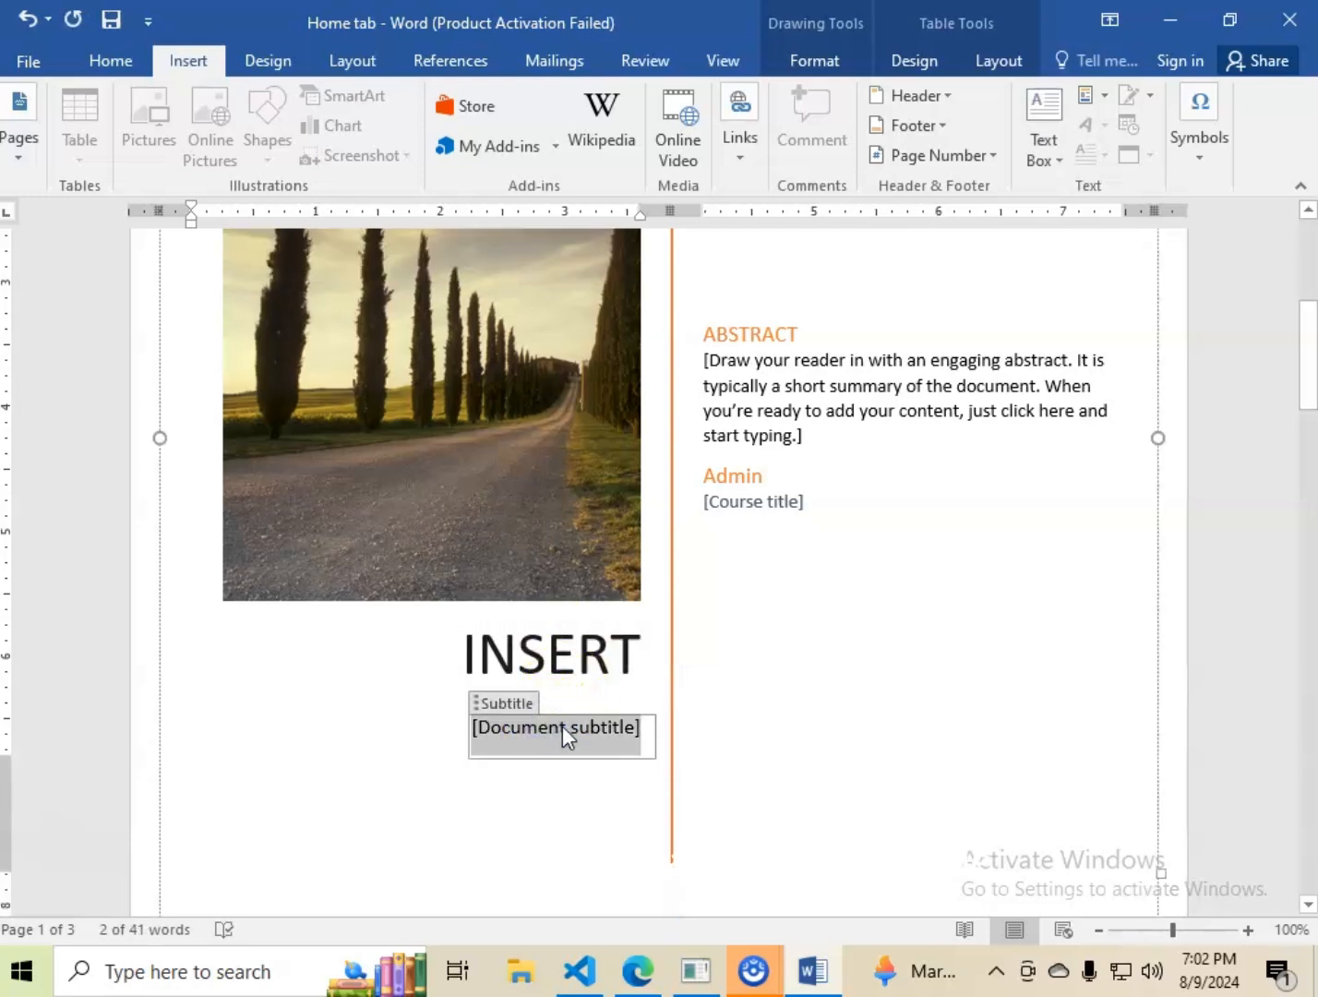
text(COver page)
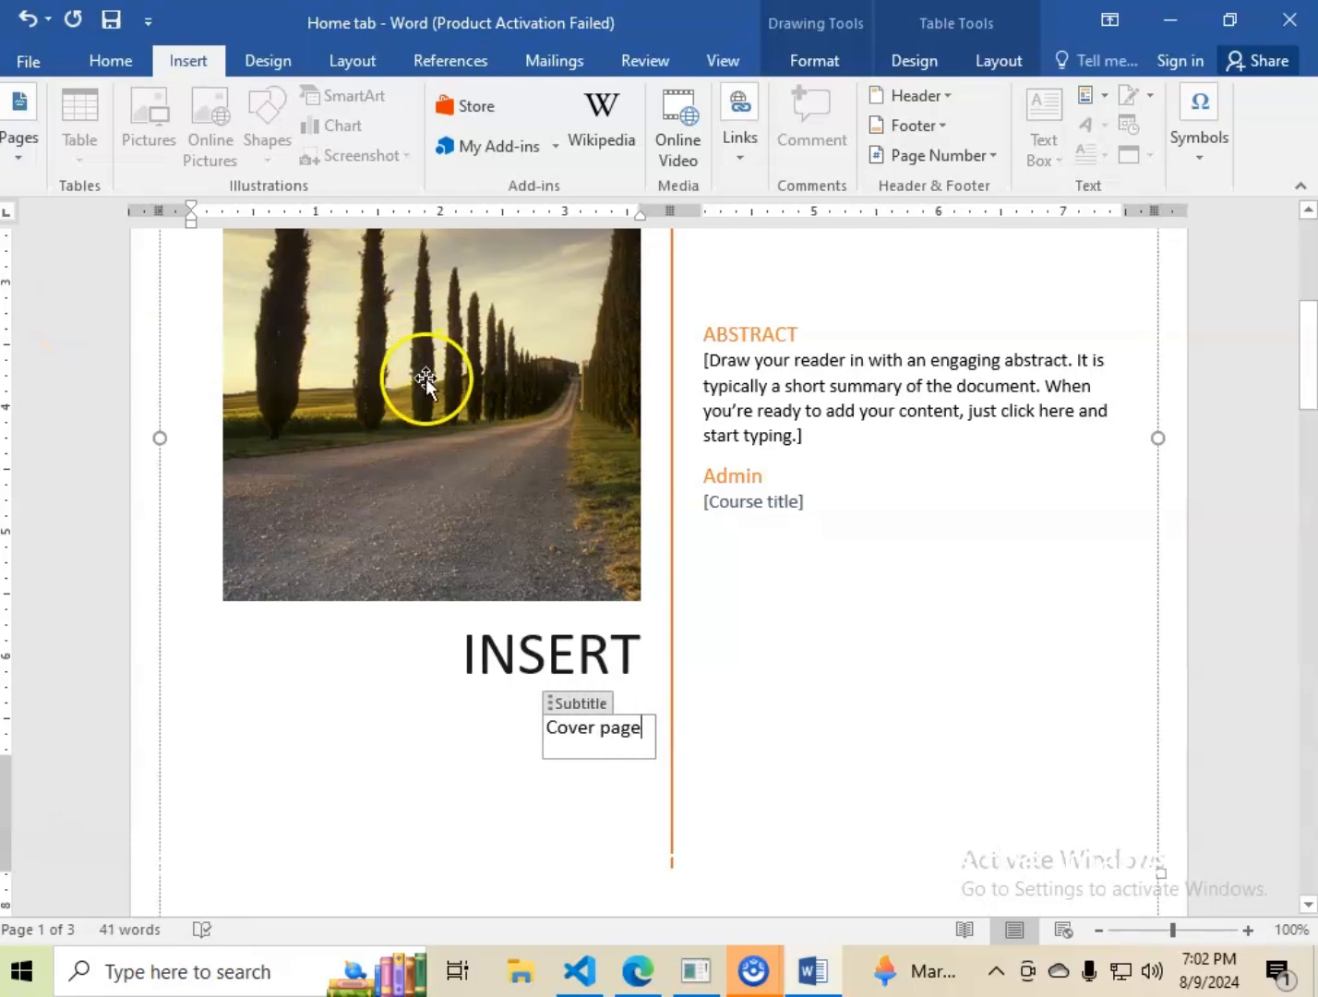
- Examine the rest of the cover page, including its picture, abstract and course title placeholder
scroll(794, 356, up, 2)
scroll(793, 356, up, 5)
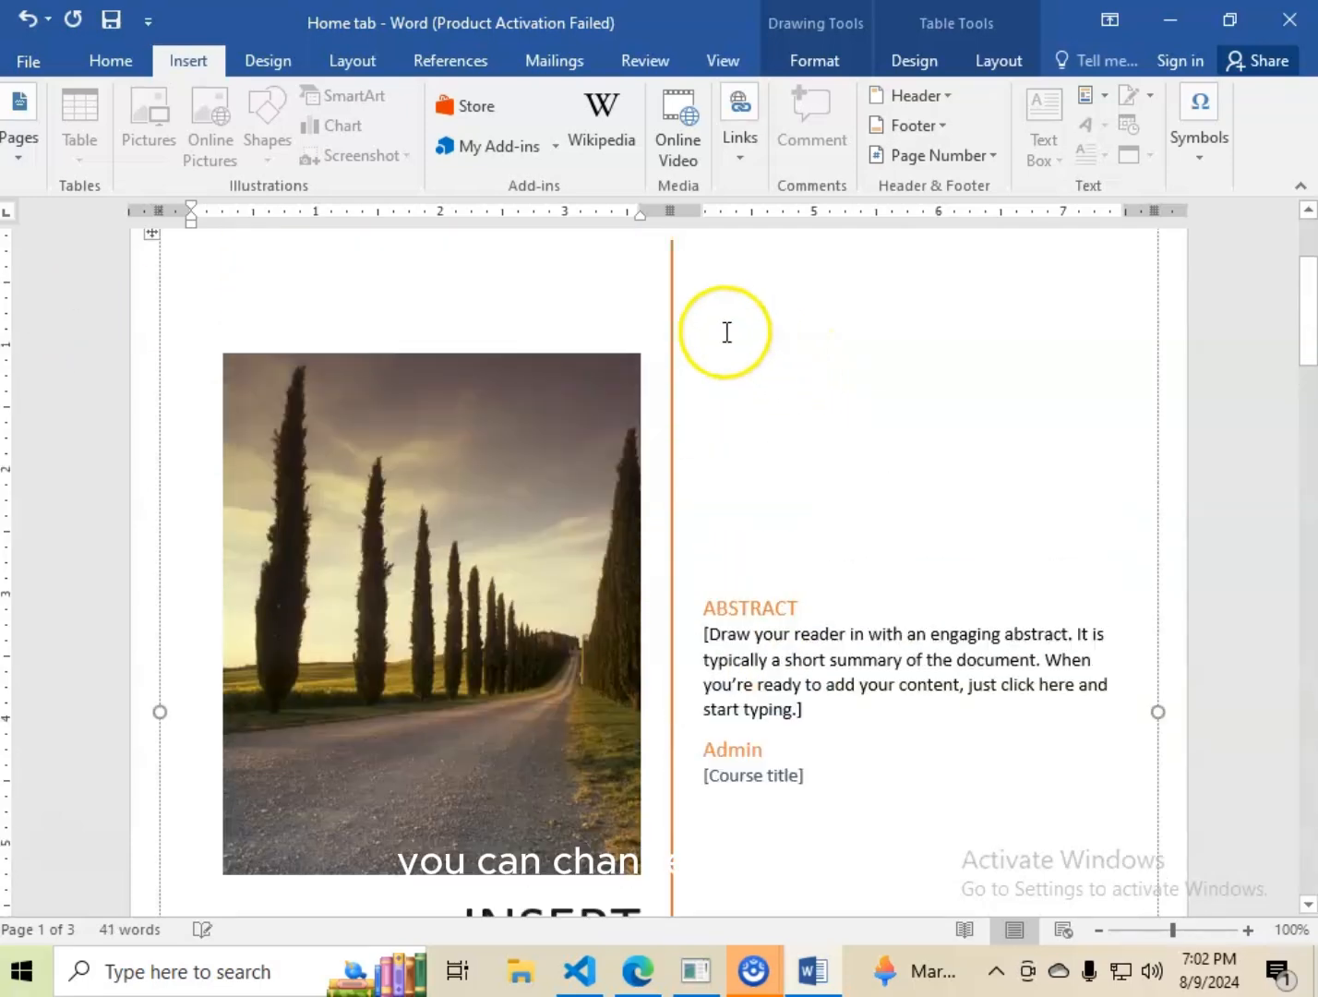
scroll(727, 332, down, 10)
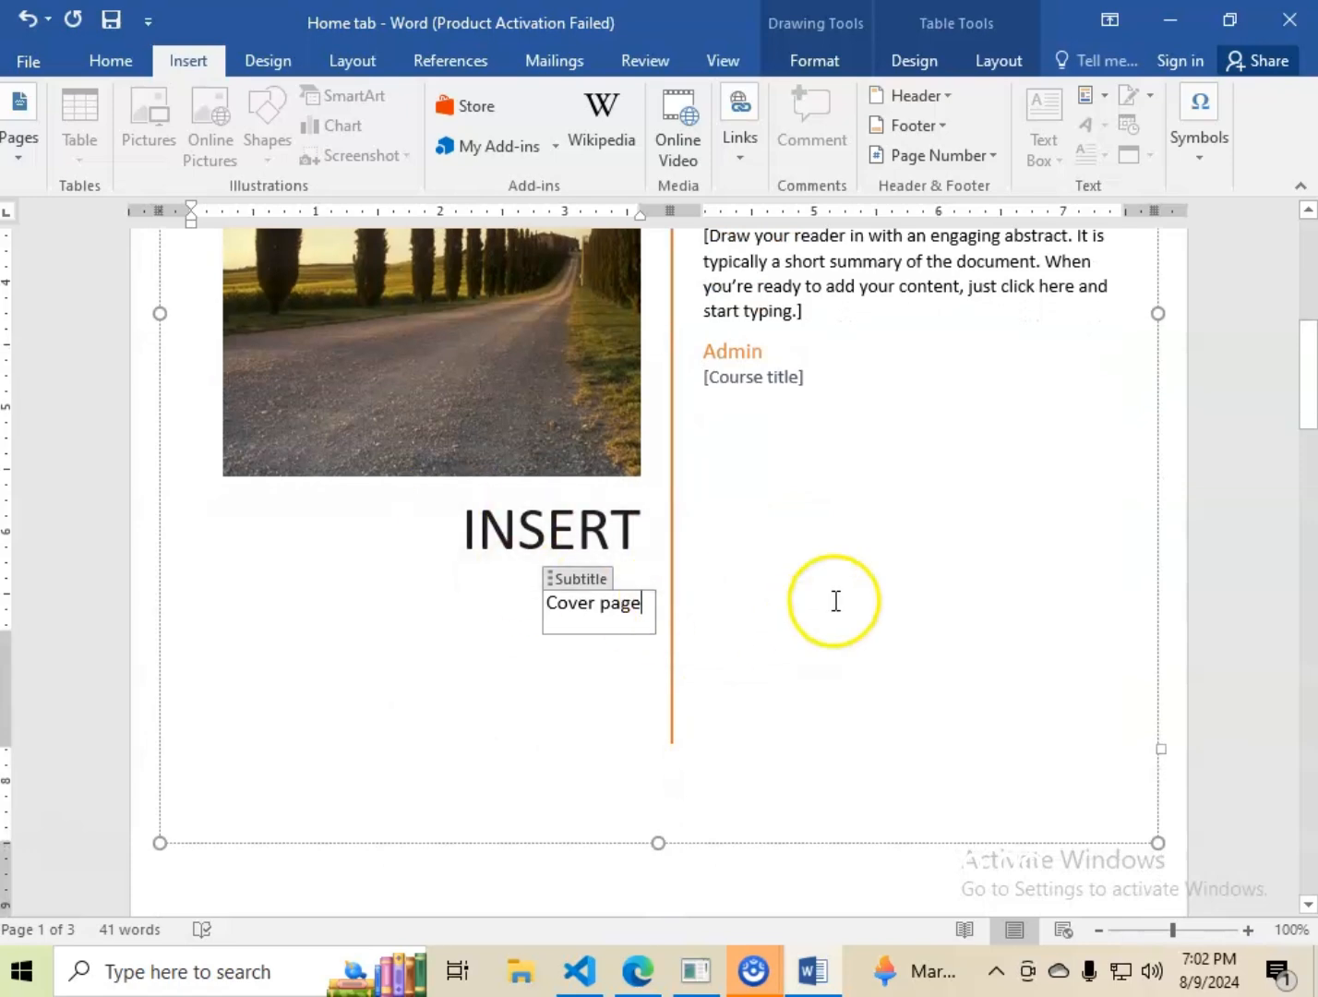
click(752, 377)
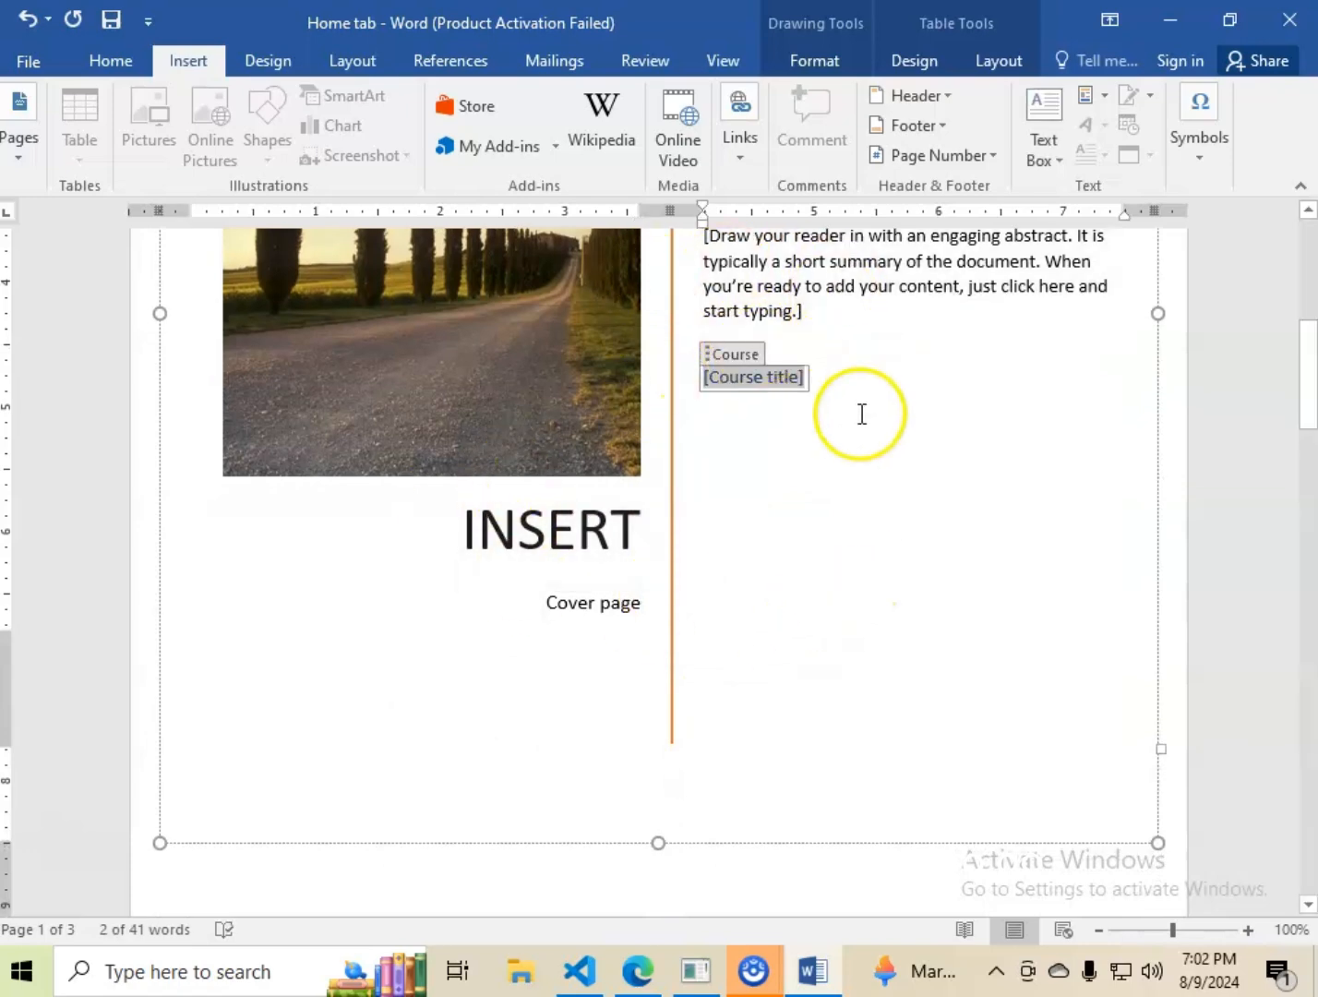
scroll(812, 342, down, 3)
scroll(662, 383, up, 11)
scroll(595, 320, up, 2)
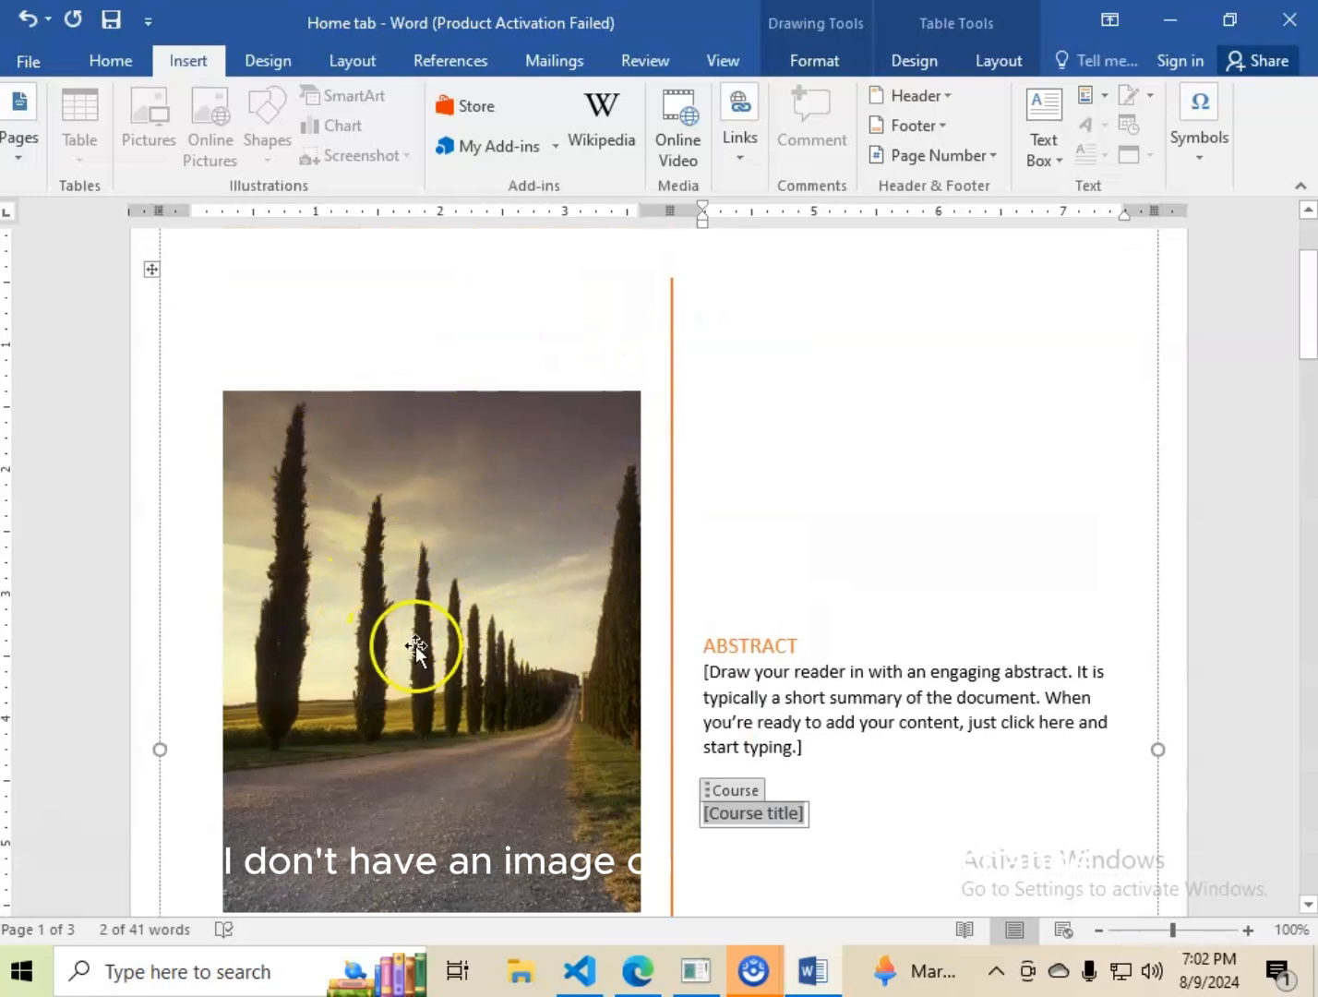
- Save the cover page picture to the Desktop in JPEG File Interchange Format as "cover page image"
click(412, 589)
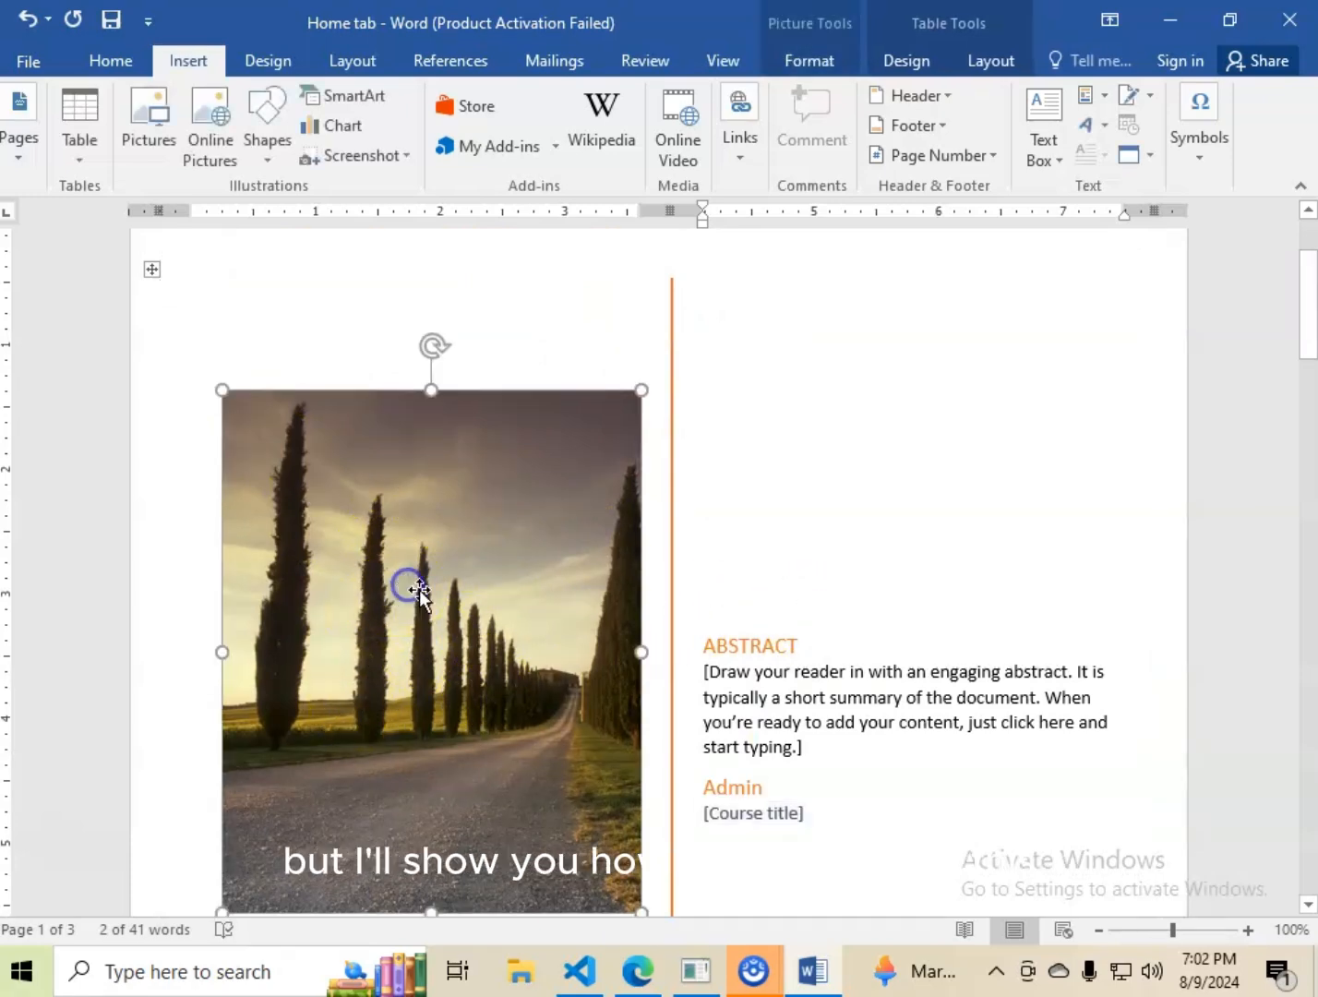
scroll(533, 653, down, 3)
scroll(494, 583, up, 2)
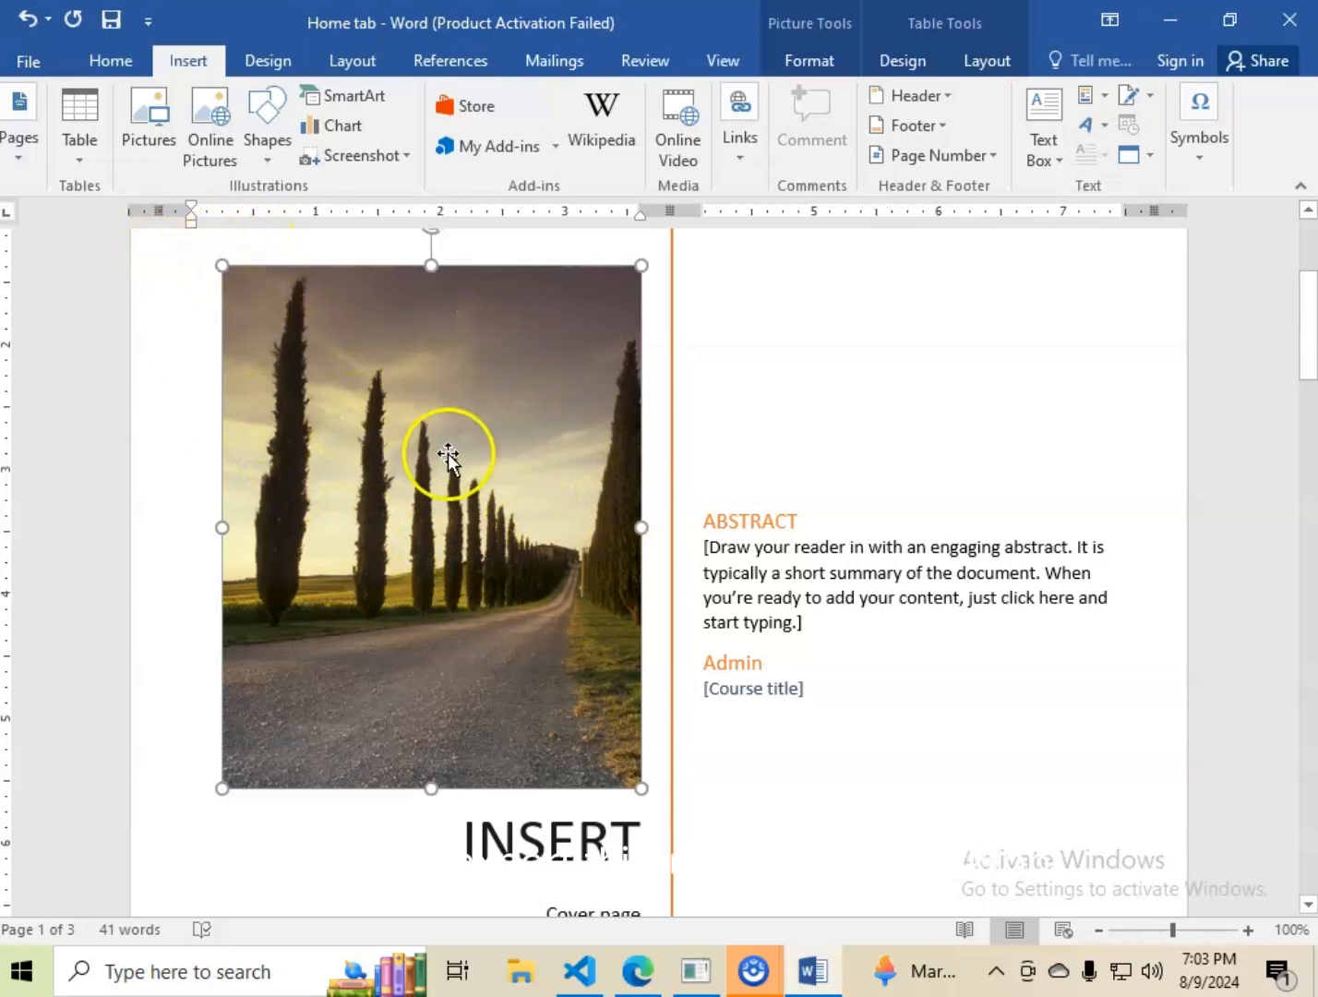
right_click(390, 357)
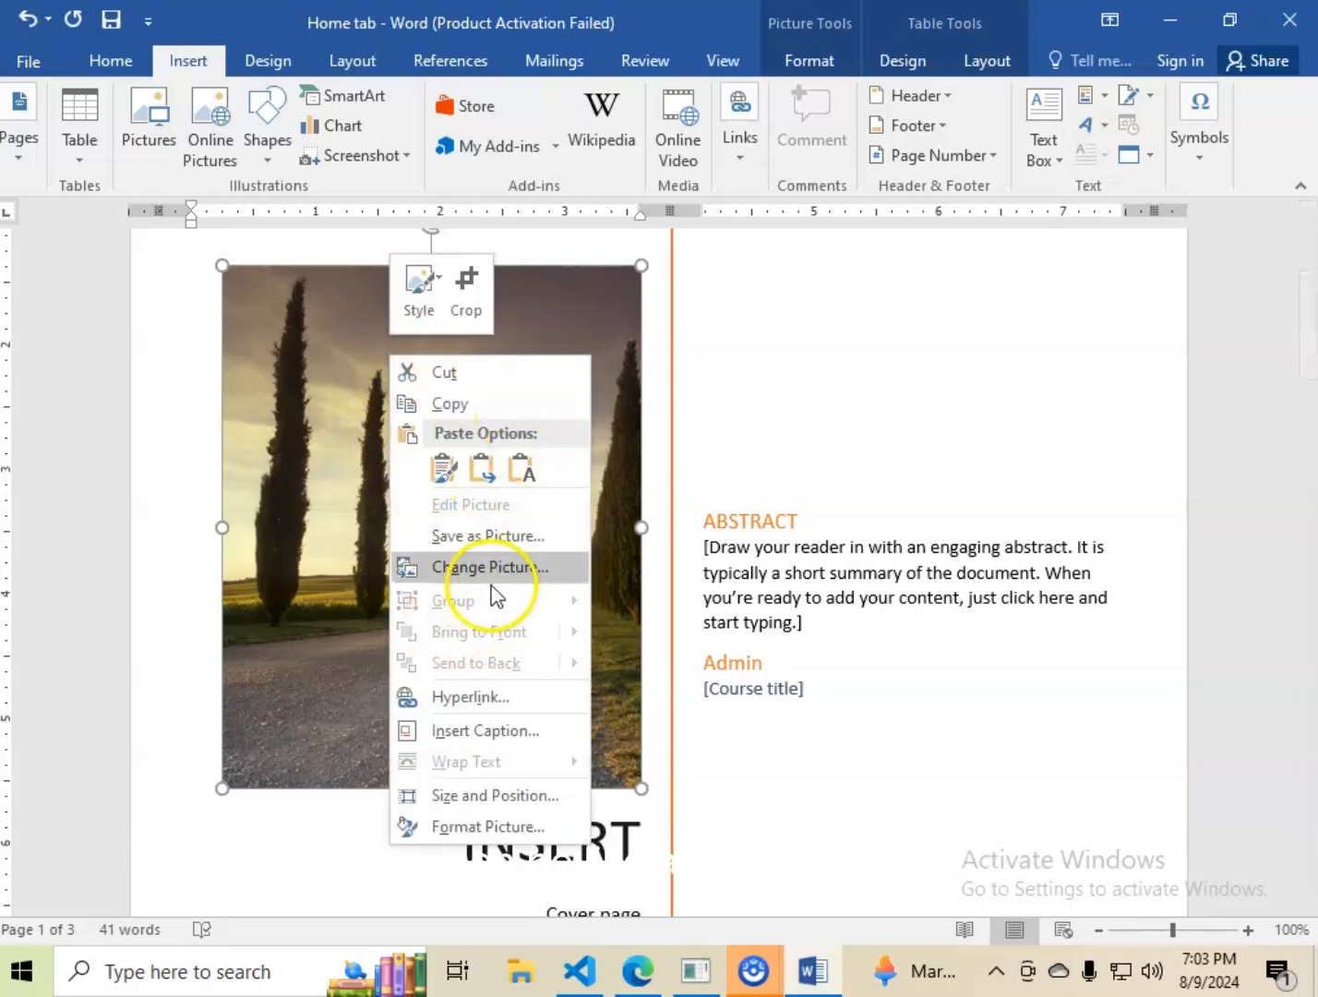
click(472, 539)
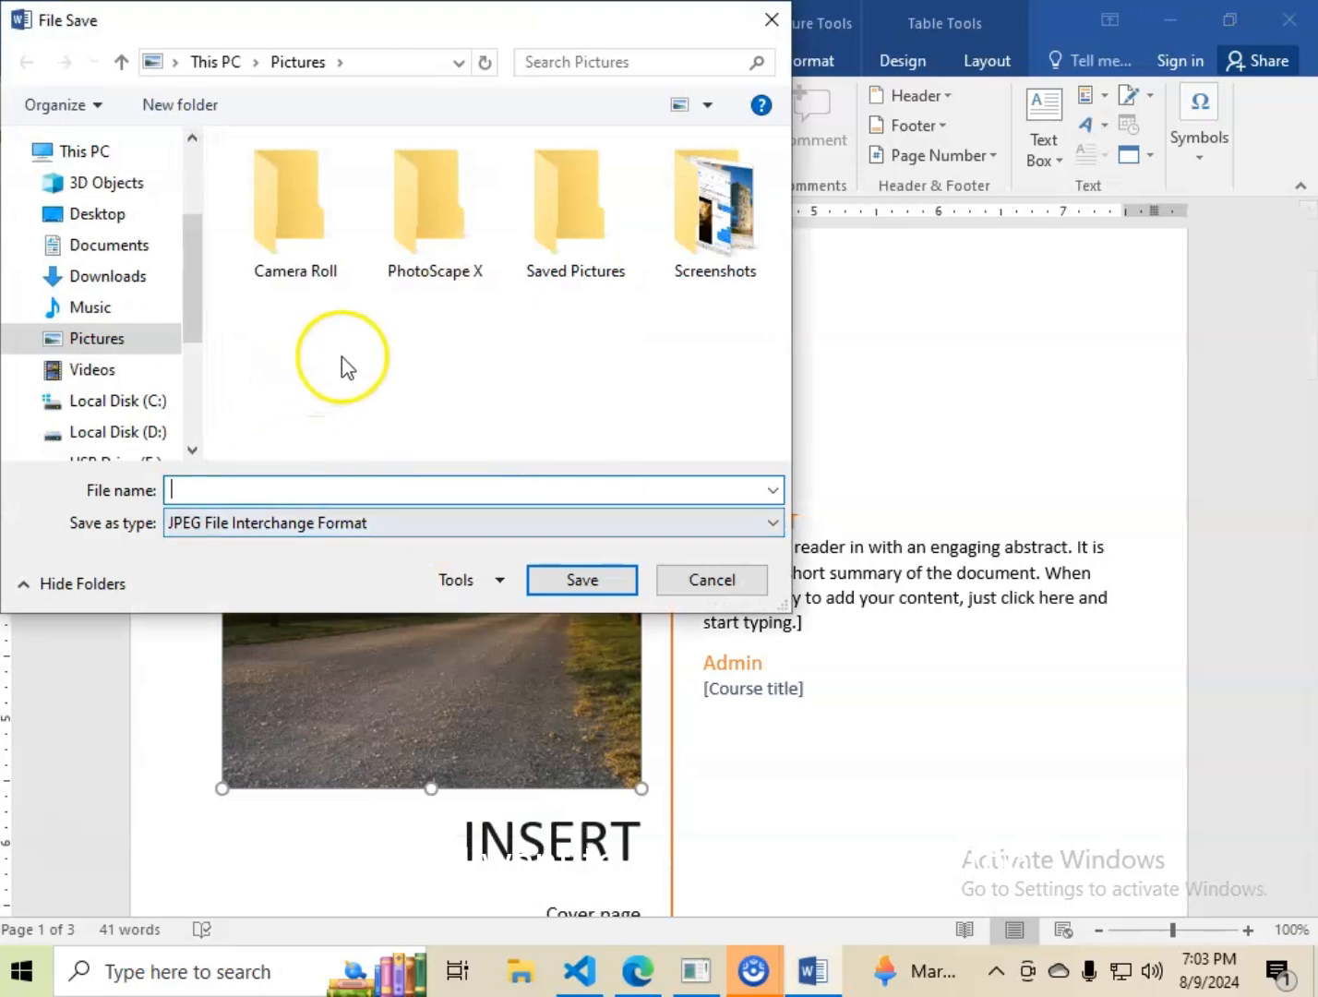
click(98, 211)
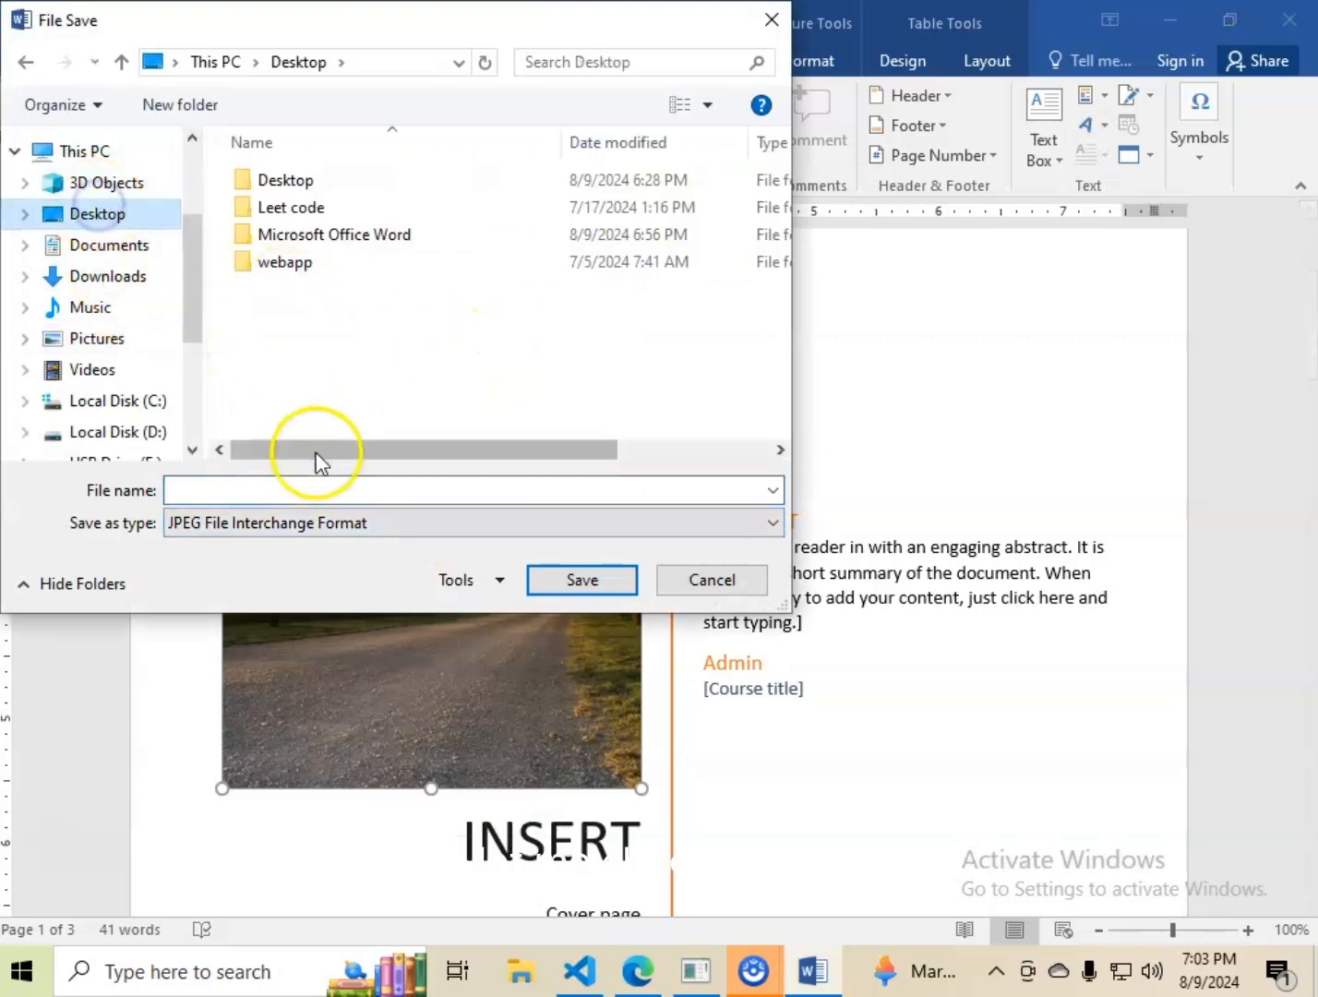
click(262, 488)
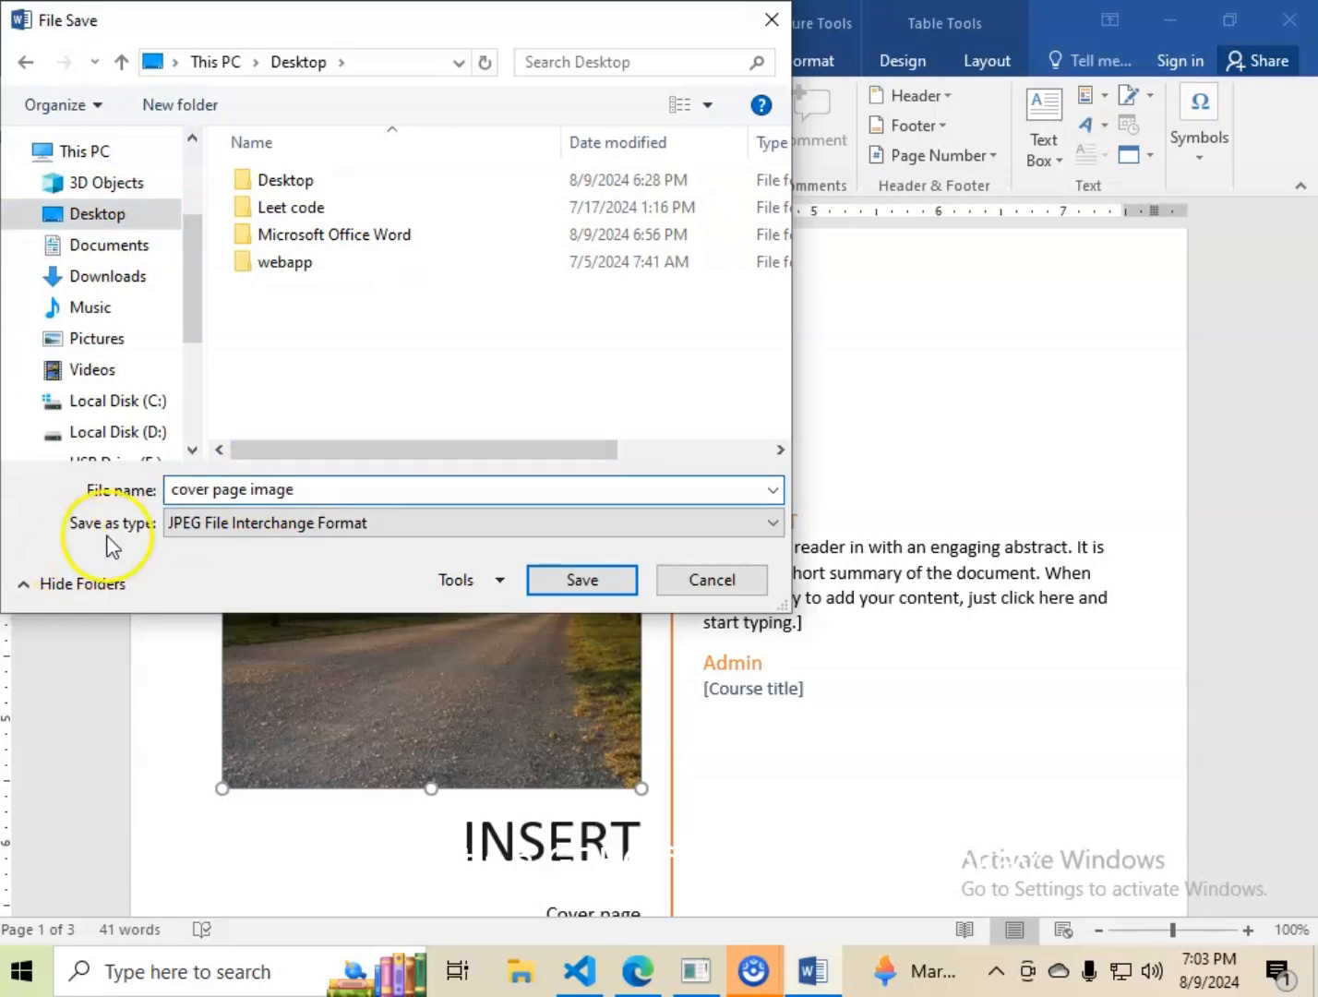
click(580, 581)
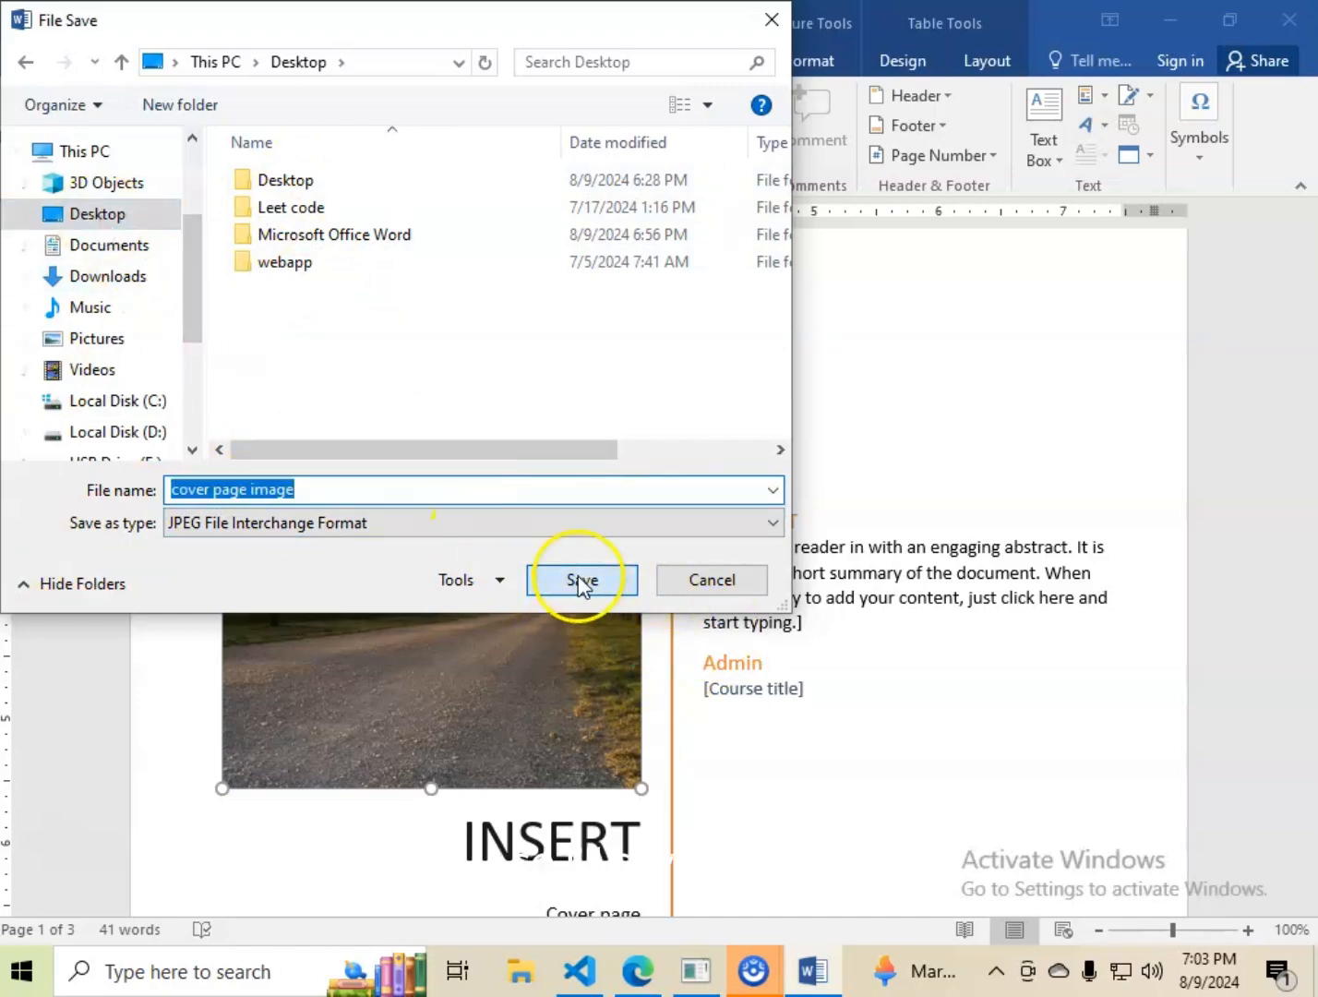
- Delete the tree-lined road picture from the cover page
click(1168, 19)
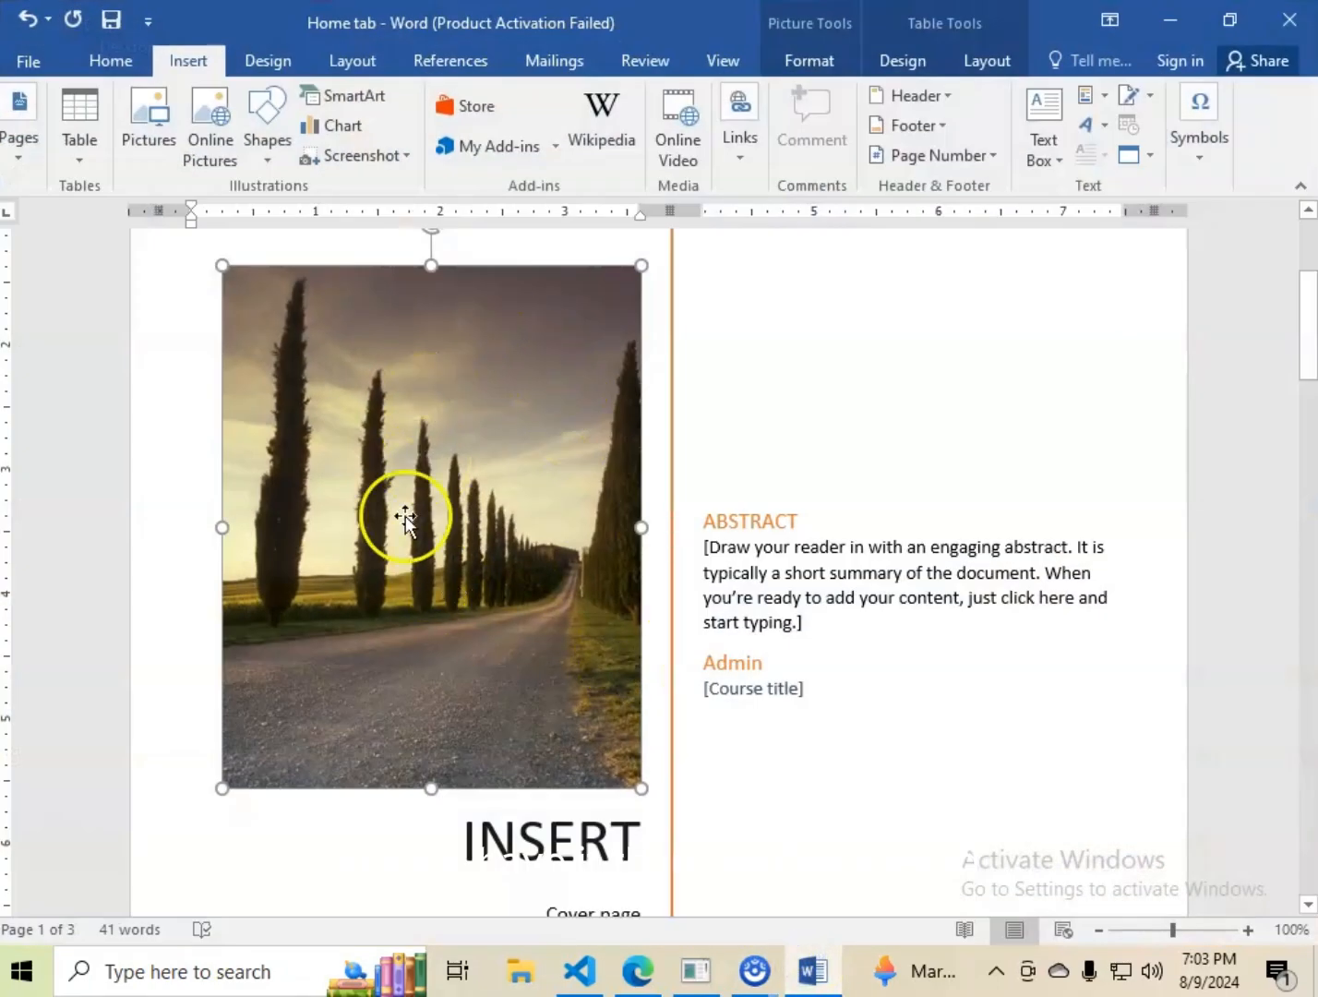
key(Delete)
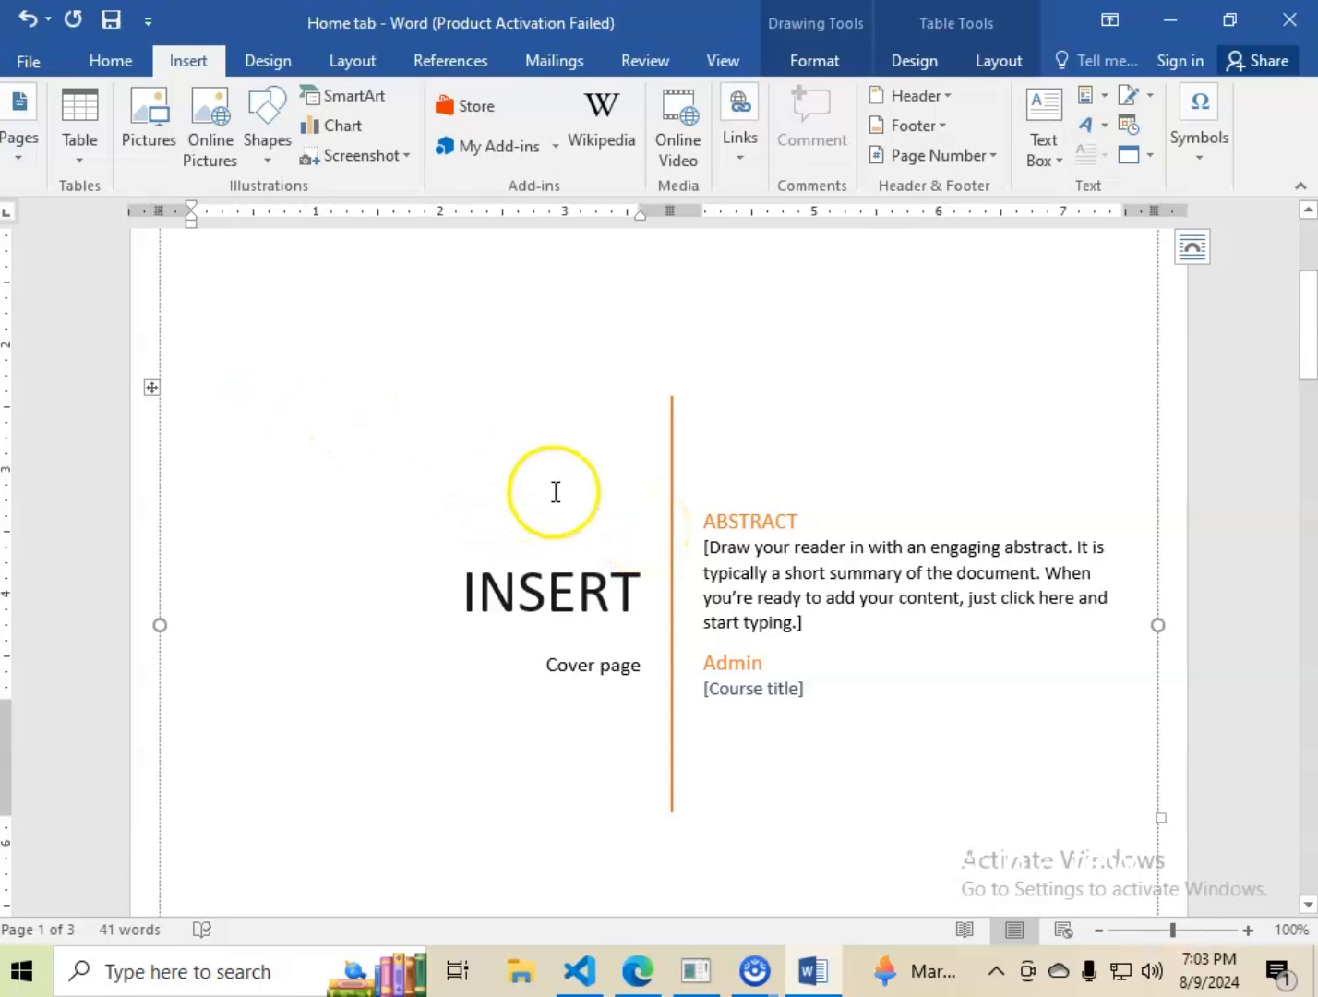
scroll(291, 403, up, 4)
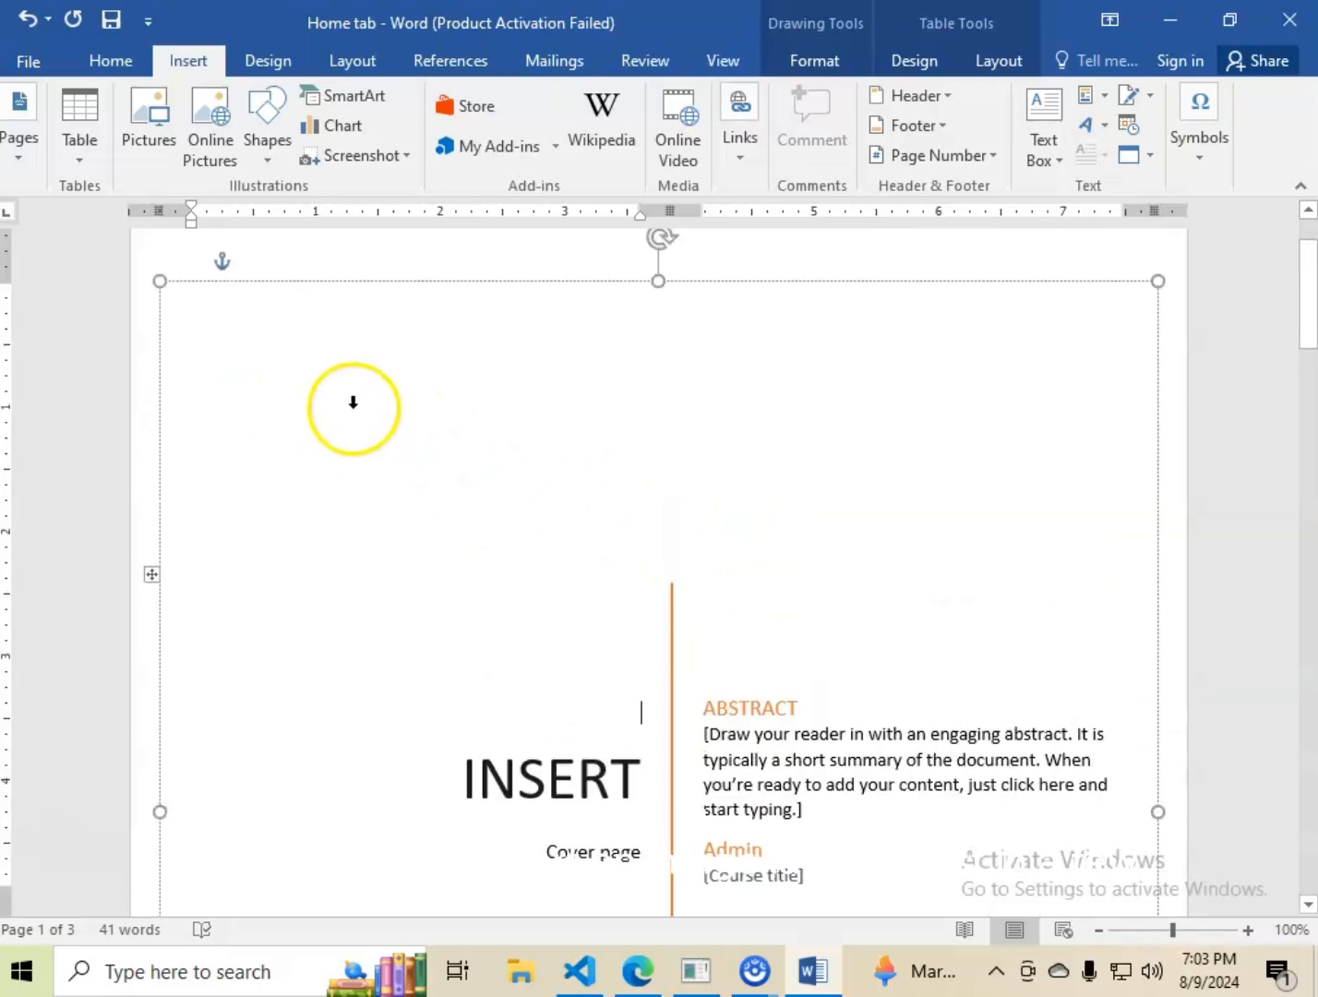
- Below "Page 1", enter the lines "Typed a lot" and "And a lot more" with an empty line between them
scroll(536, 590, down, 15)
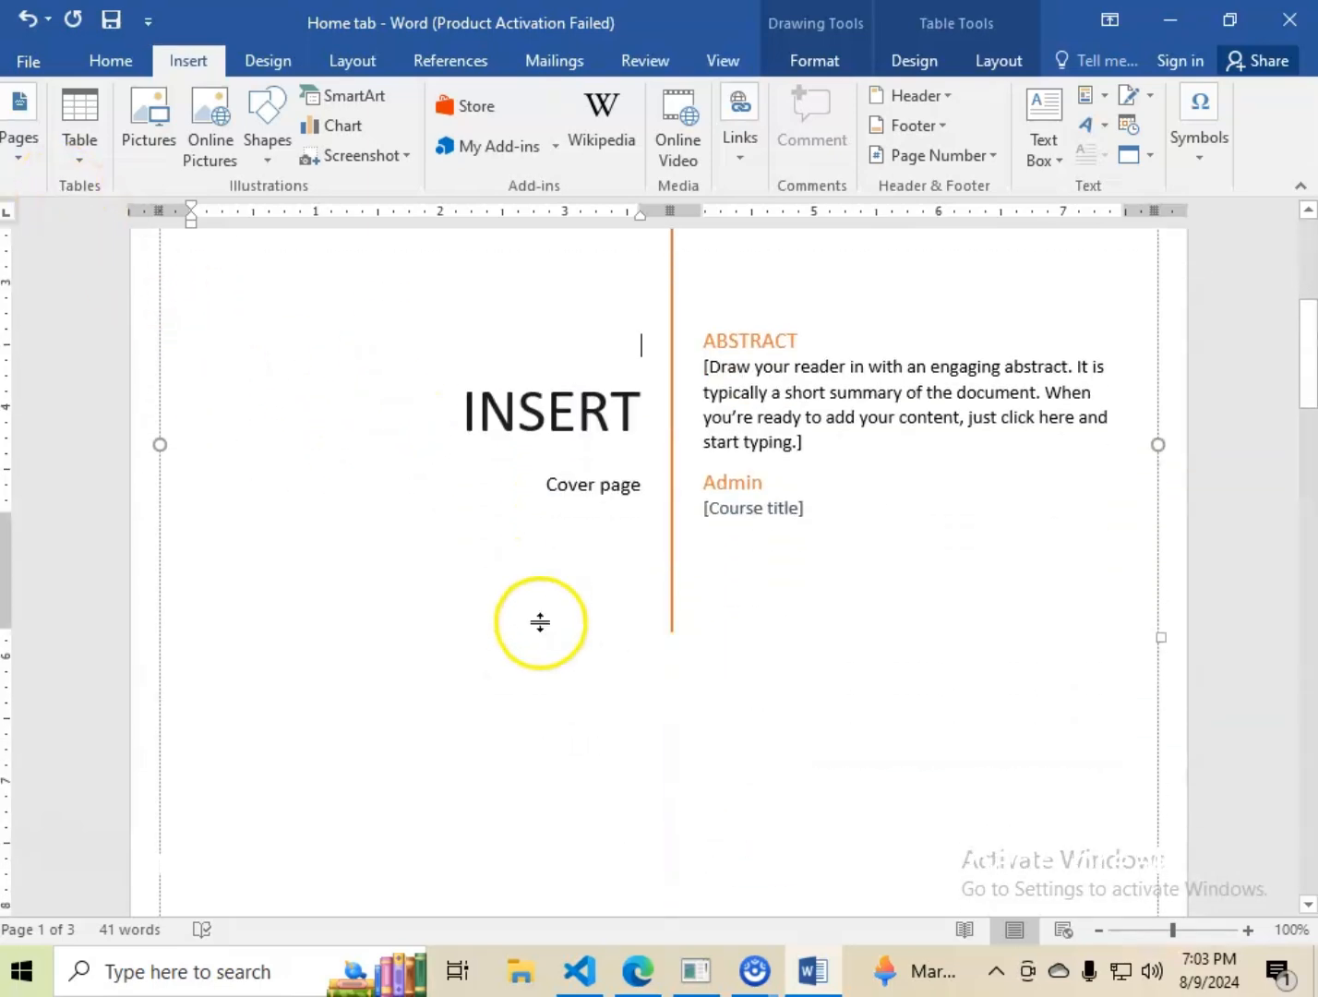
scroll(540, 678, up, 4)
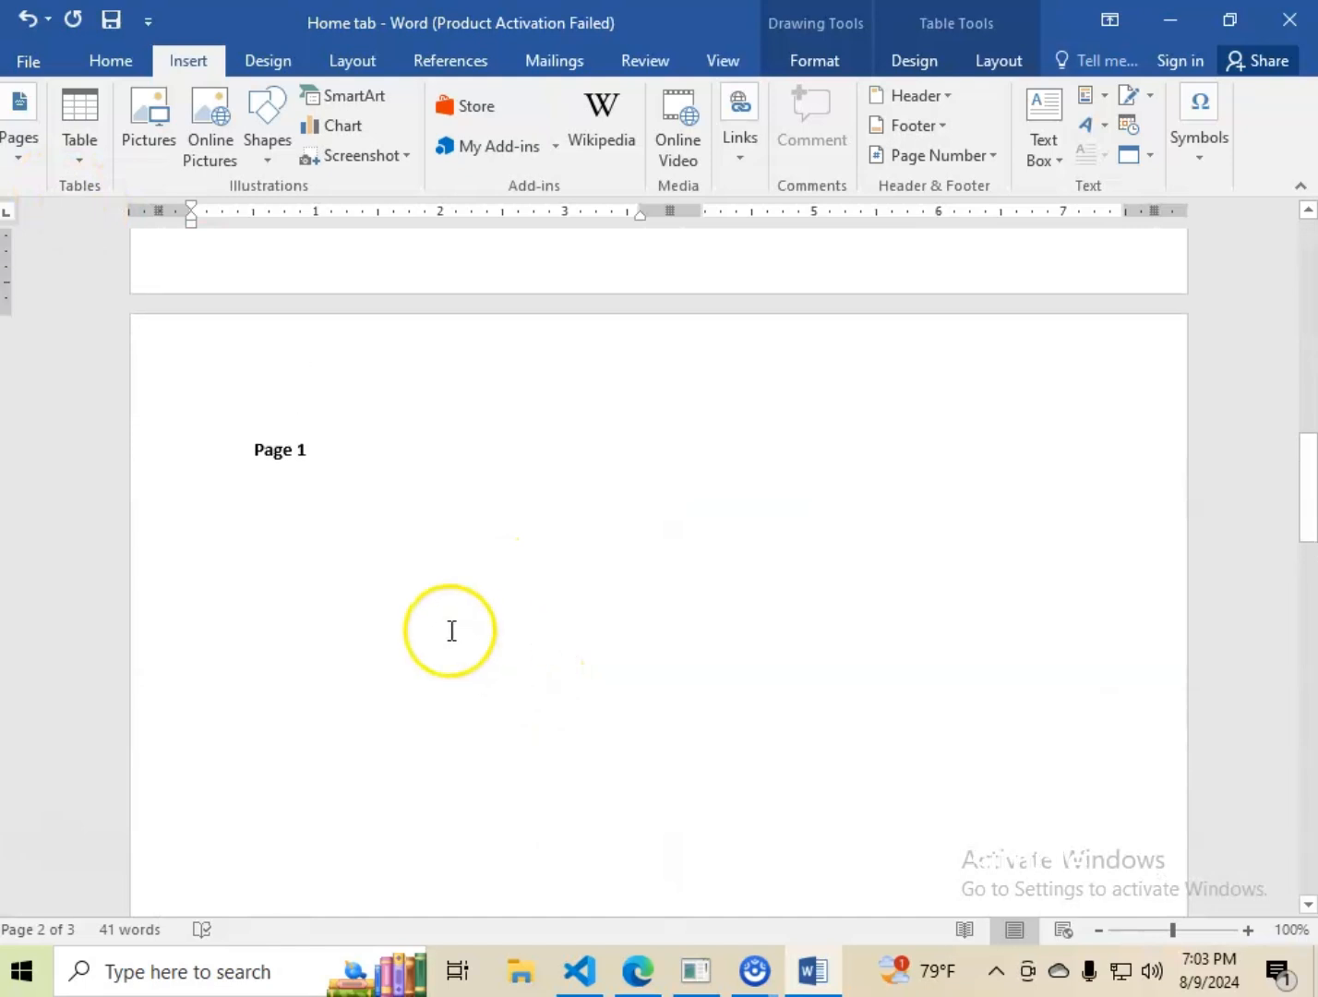
scroll(451, 630, down, 1)
click(295, 485)
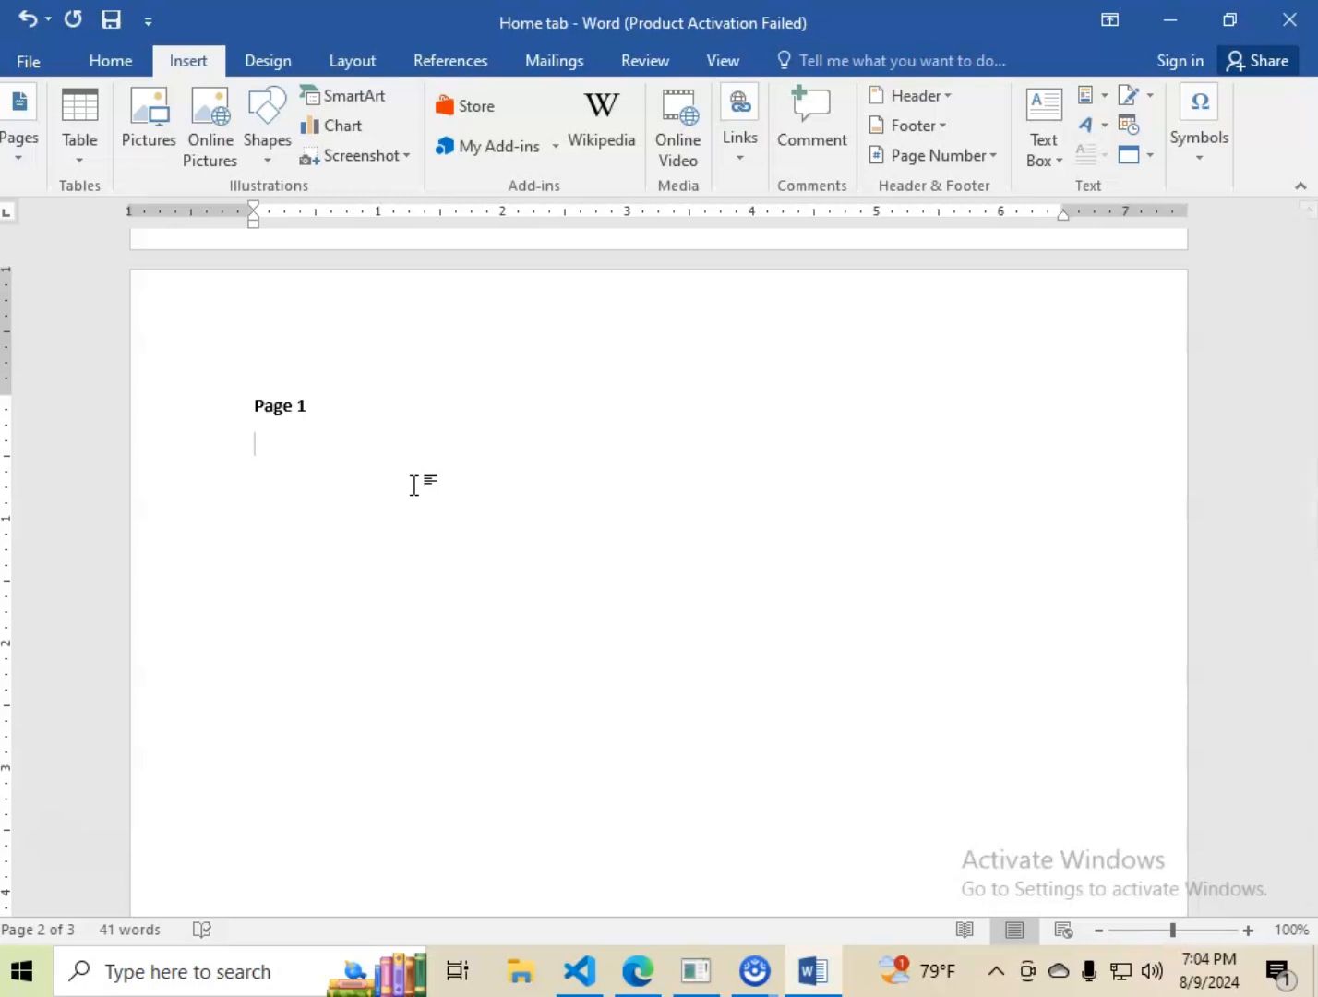
text(Typed a)
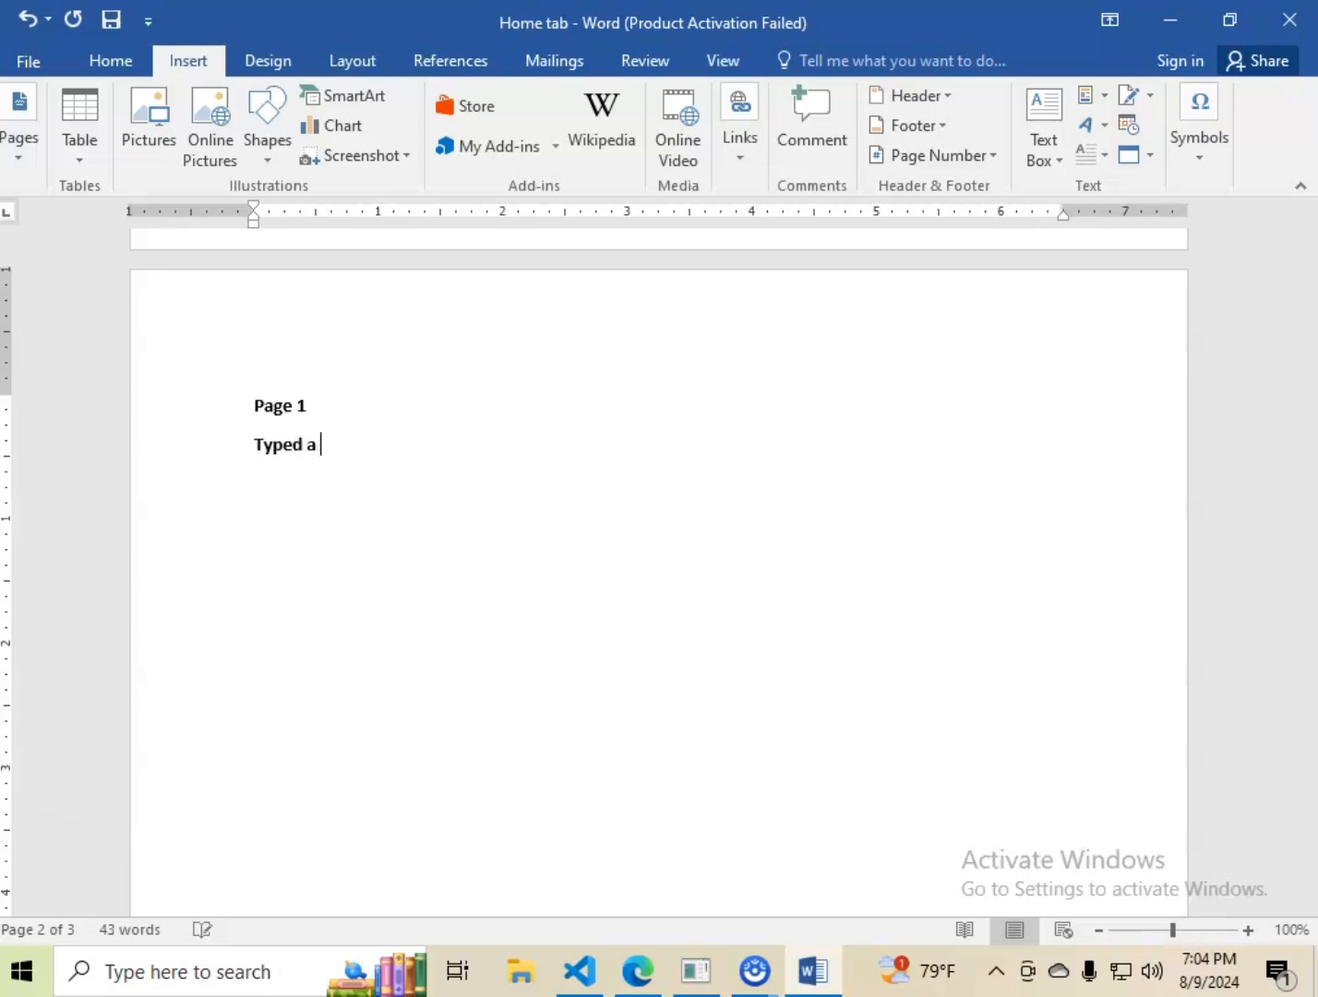
key(Return)
key(Return)
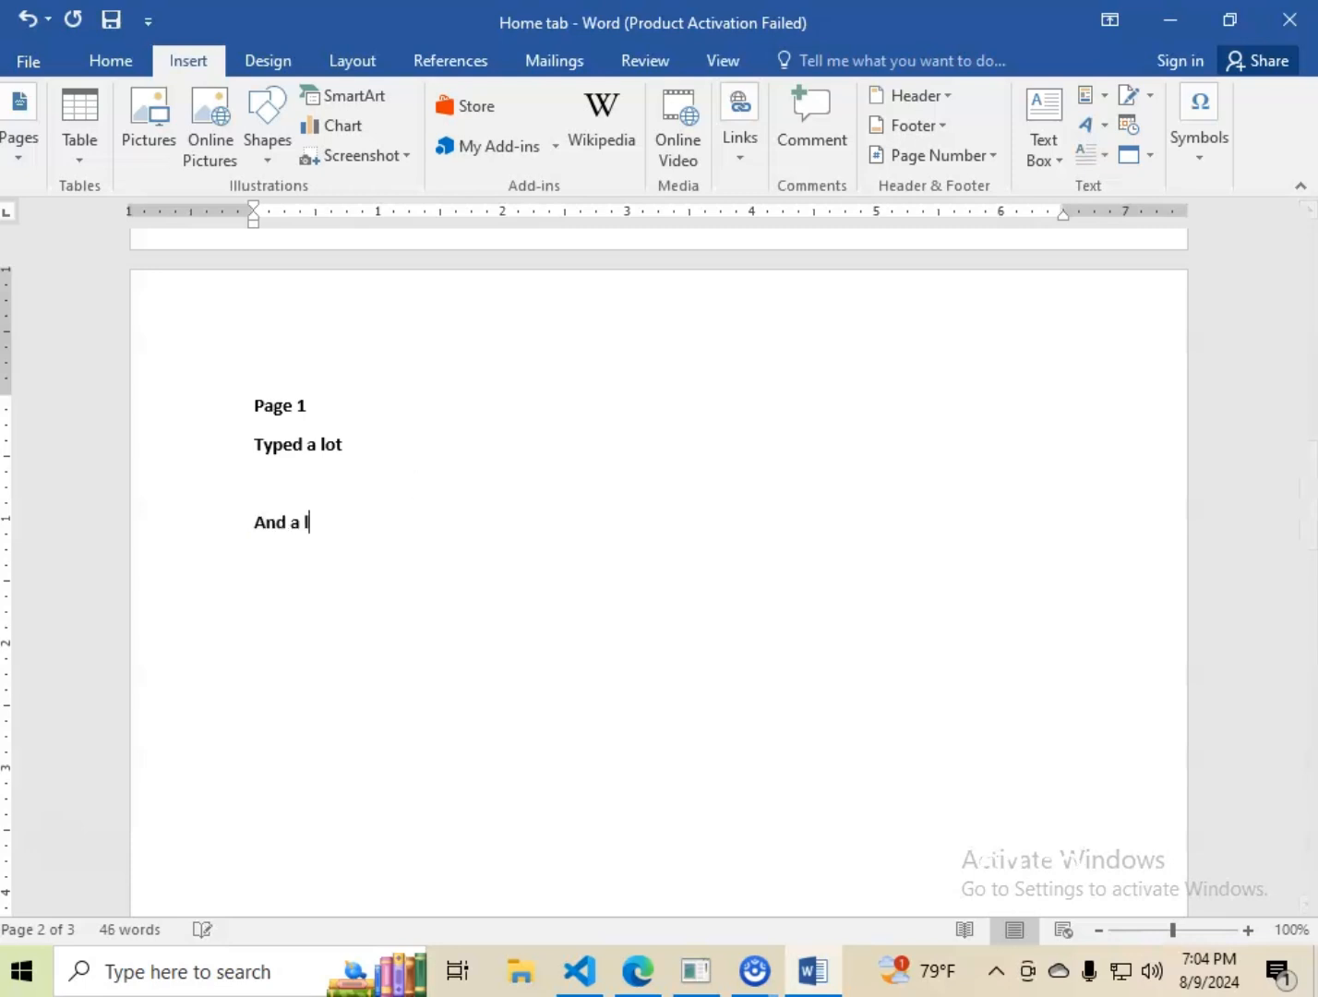
click(414, 485)
- Insert a page break on the empty line between "Typed a lot" and "And a lot more"
click(283, 478)
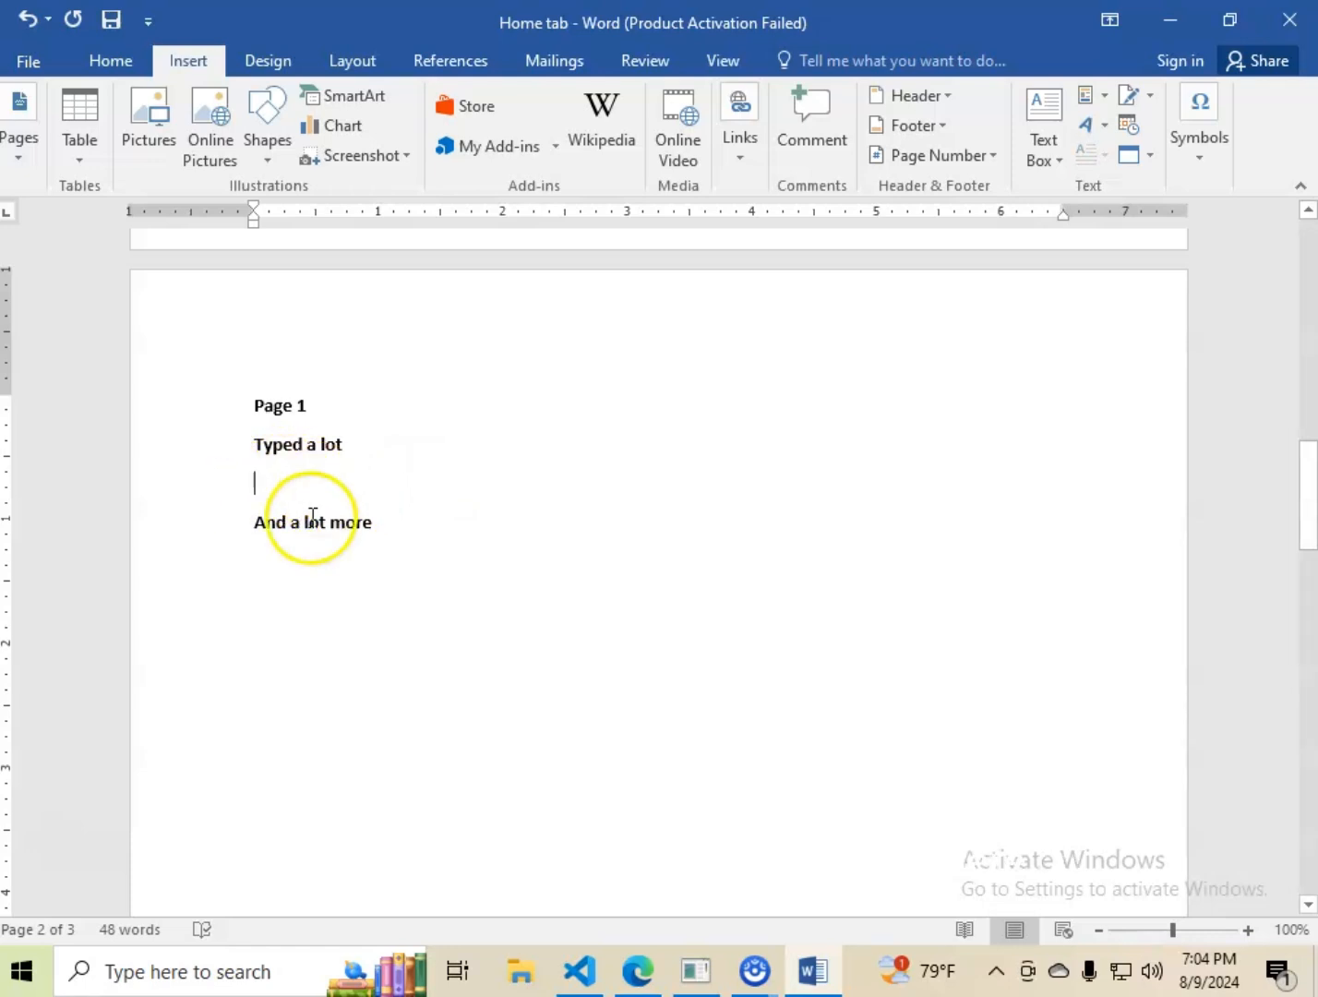
click(254, 520)
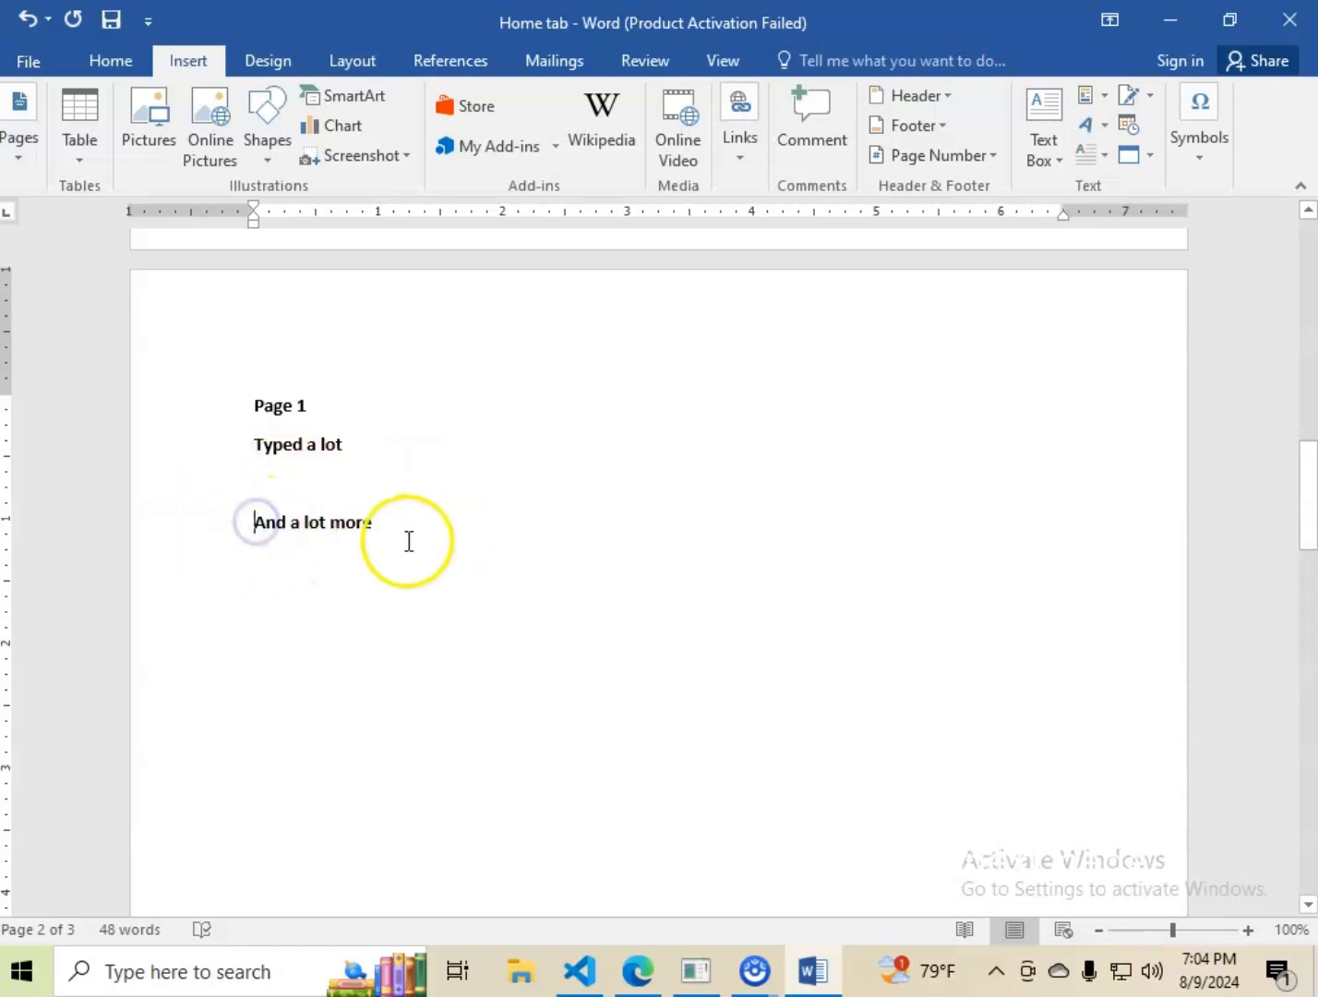
click(268, 490)
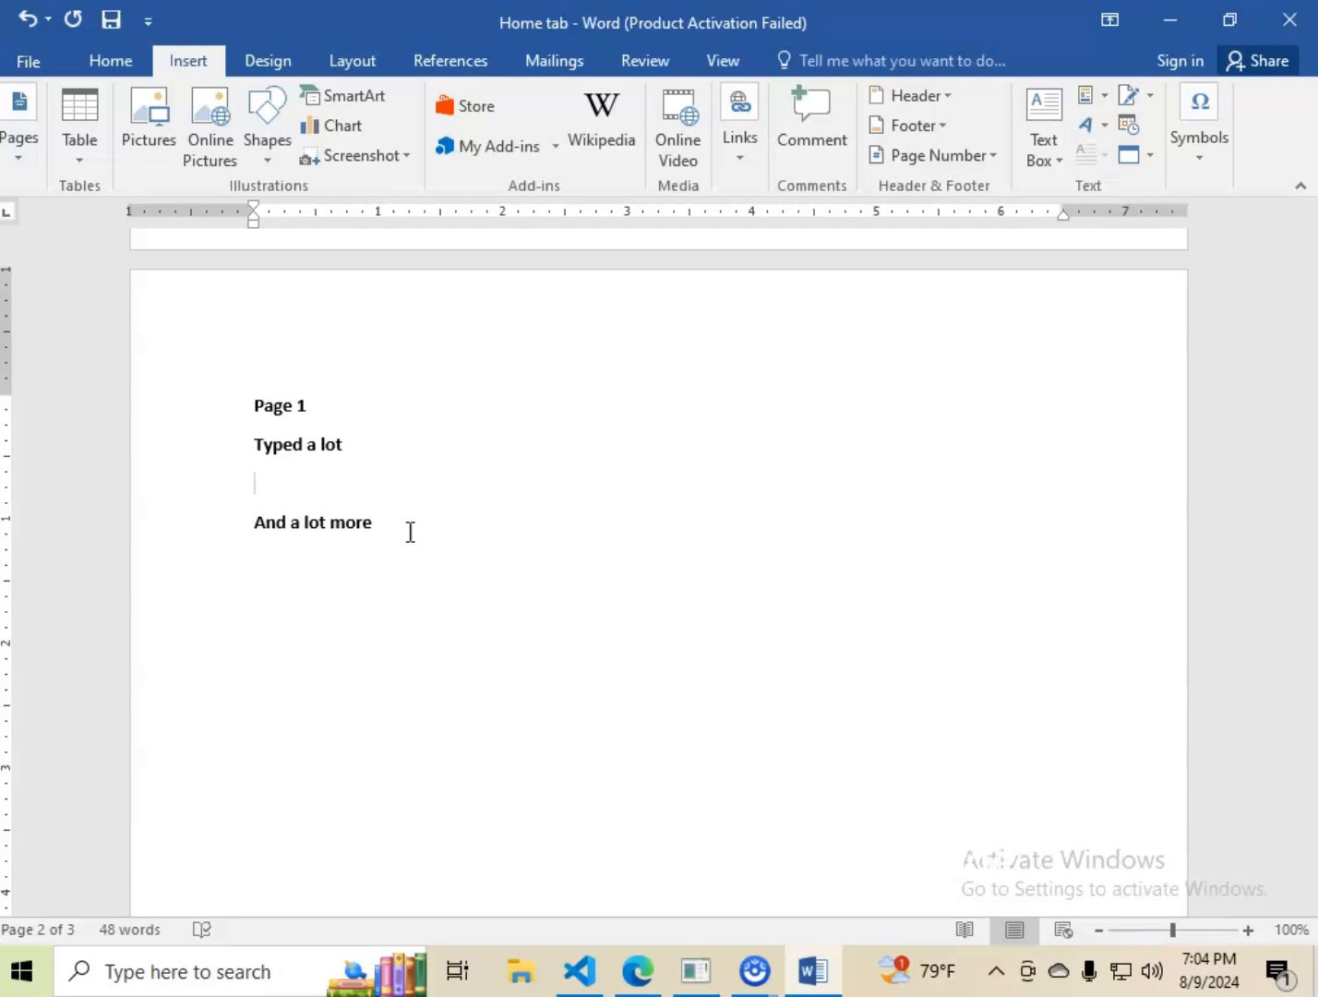
scroll(410, 531, down, 1)
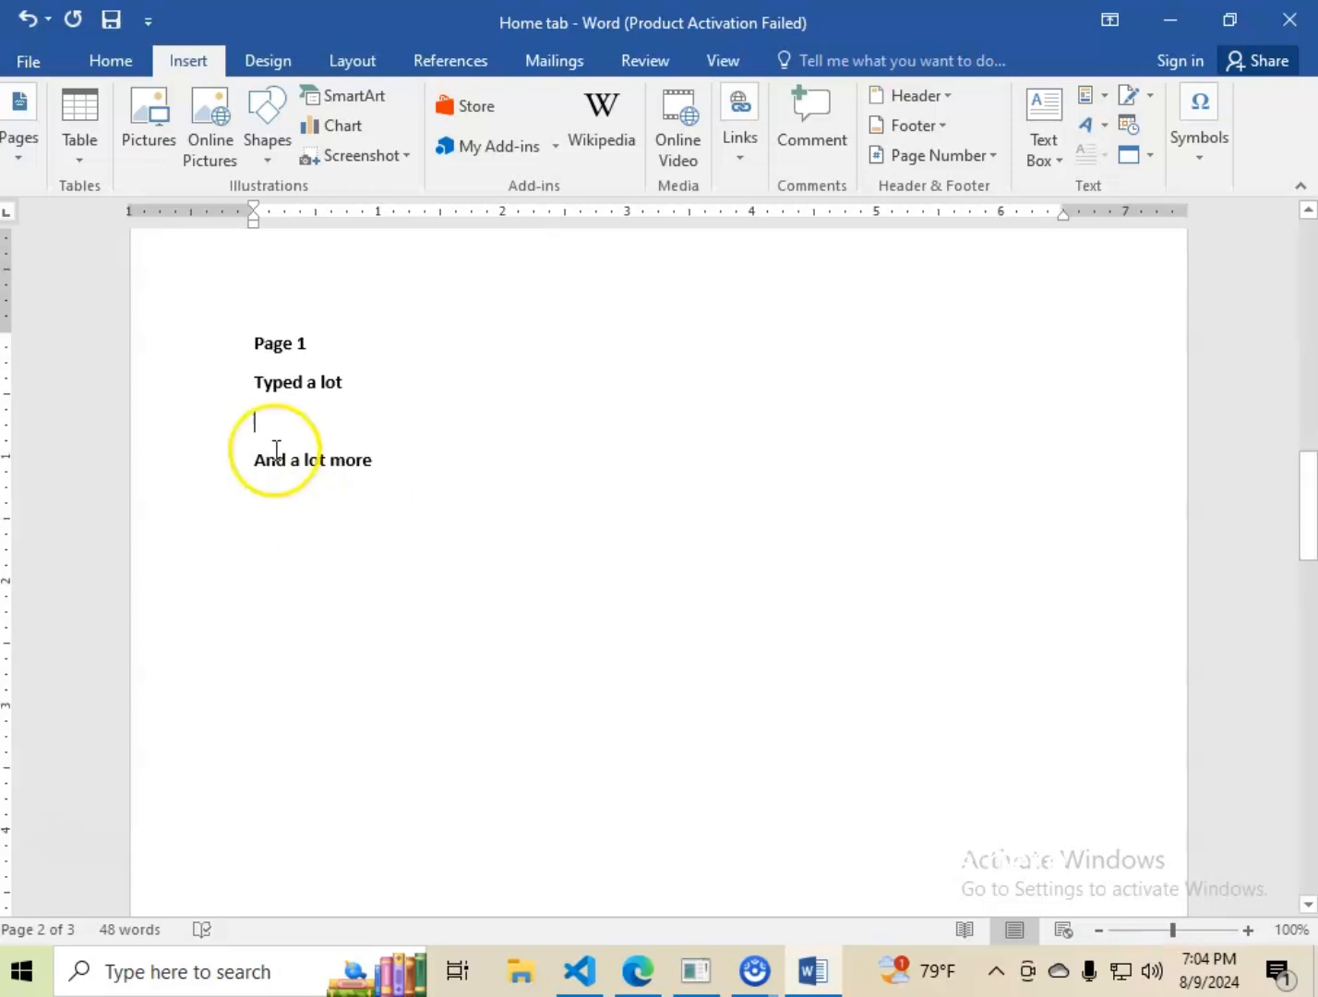
click(288, 420)
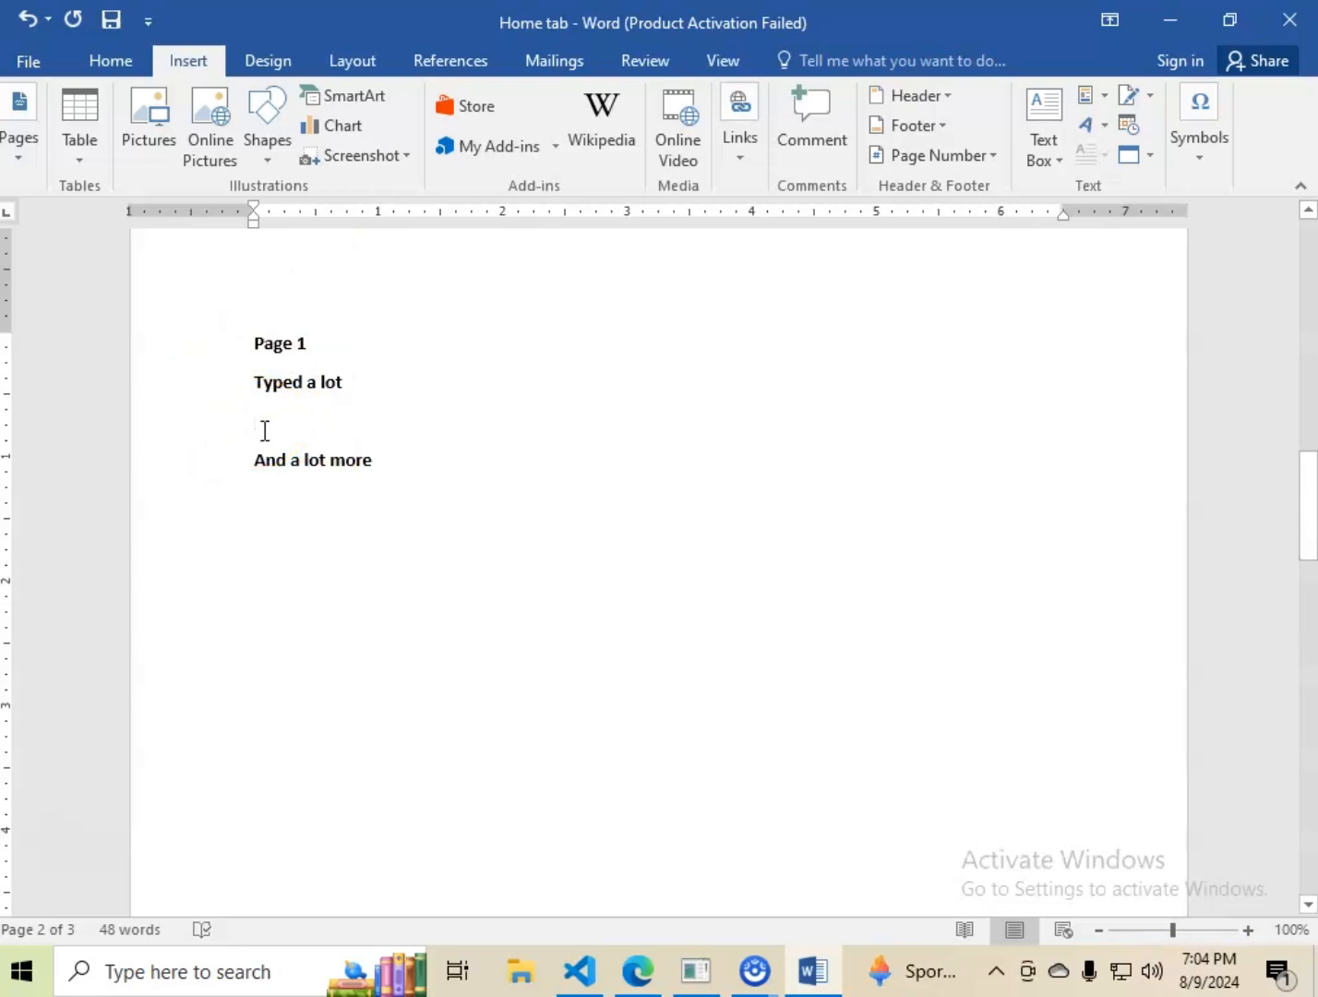
click(19, 130)
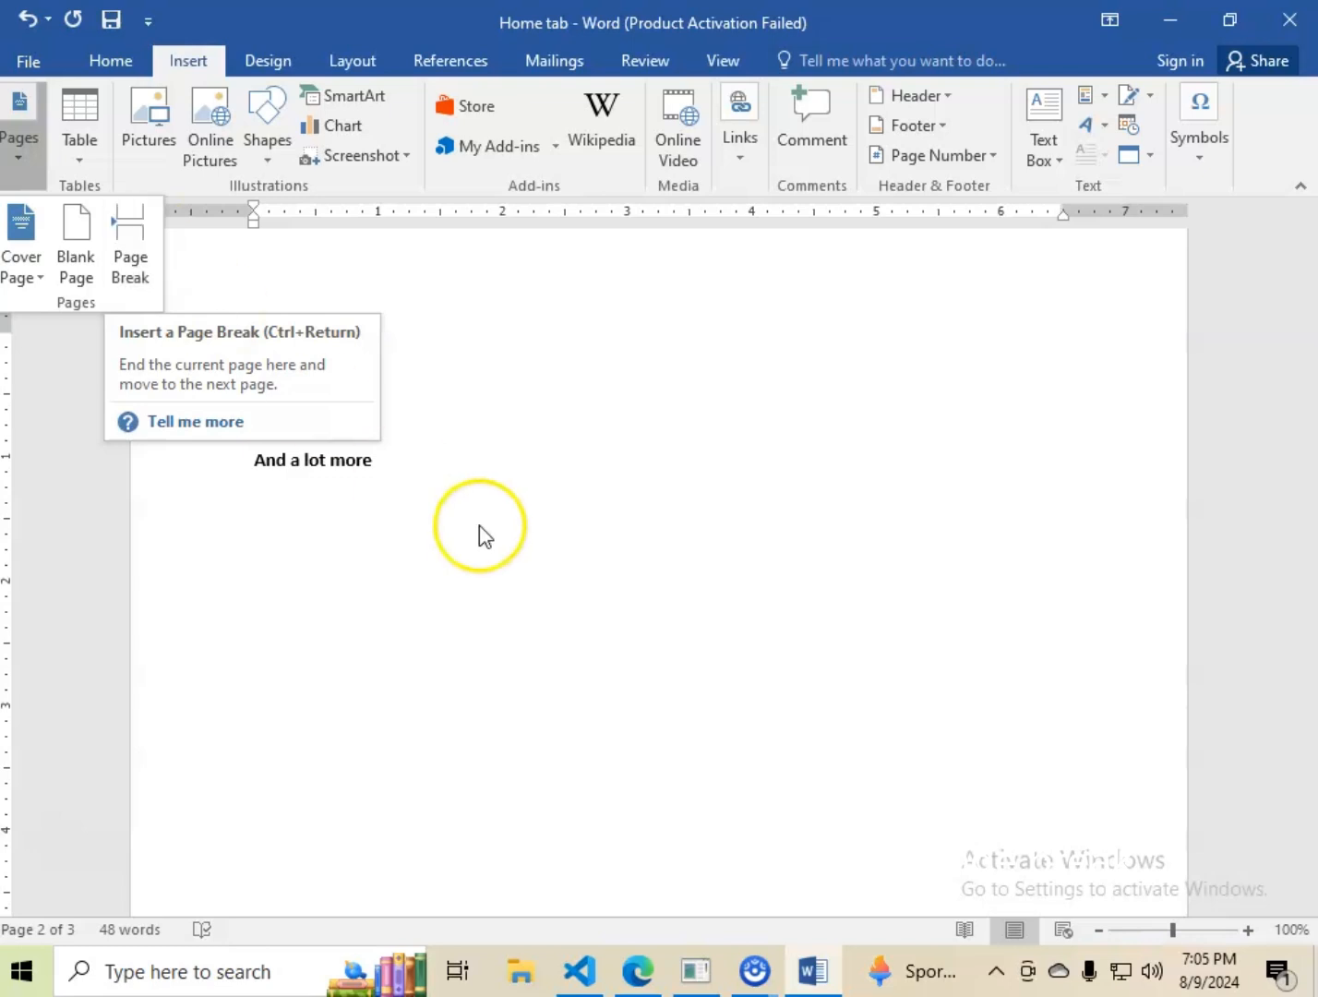
click(128, 262)
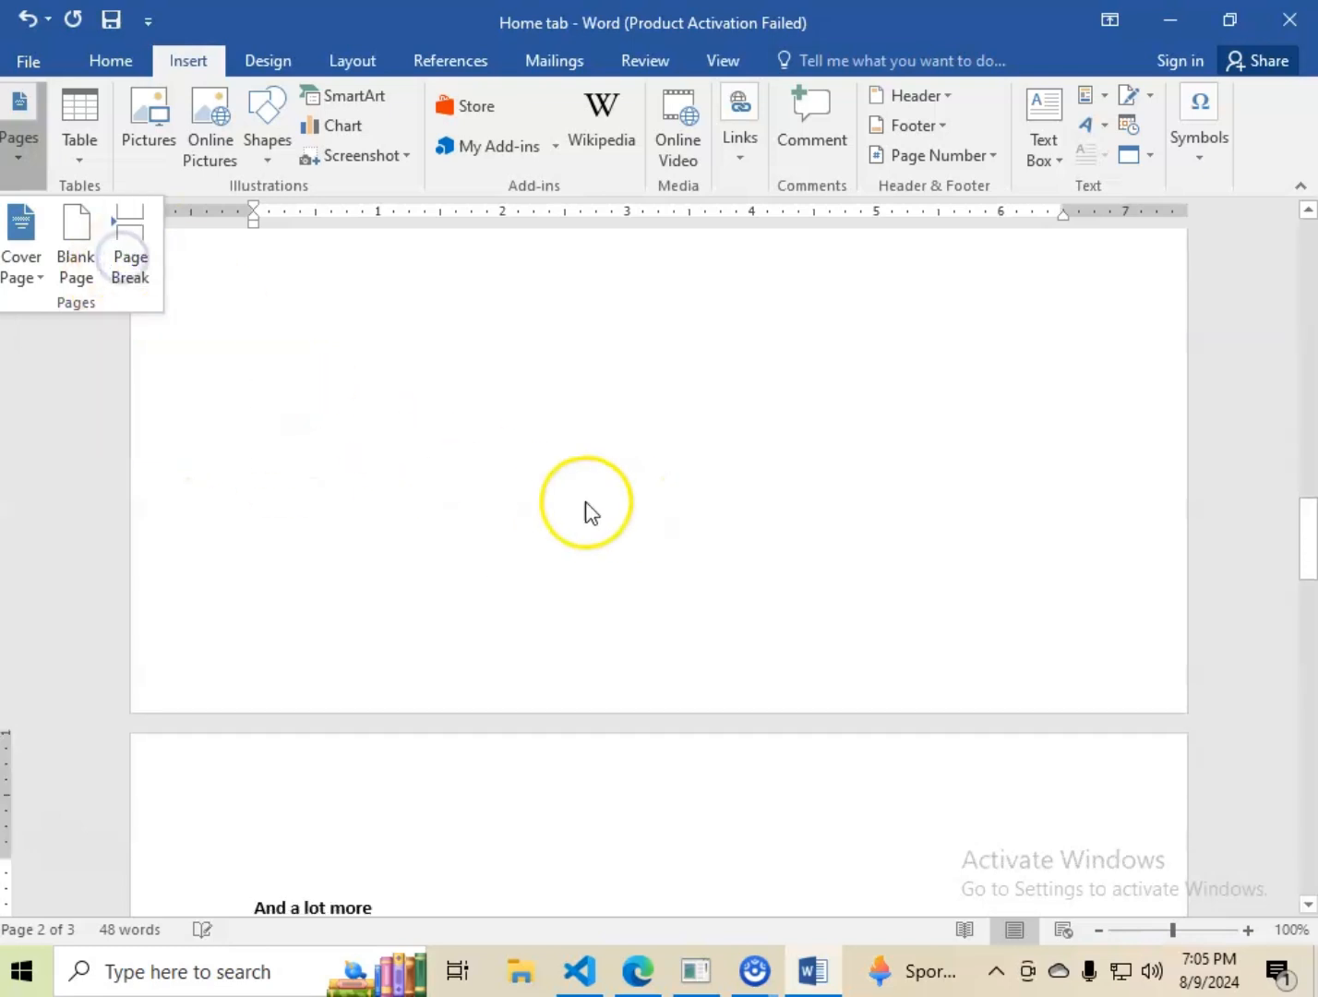
- Examine how the text before and after the page break is distributed across the pages
scroll(430, 430, up, 5)
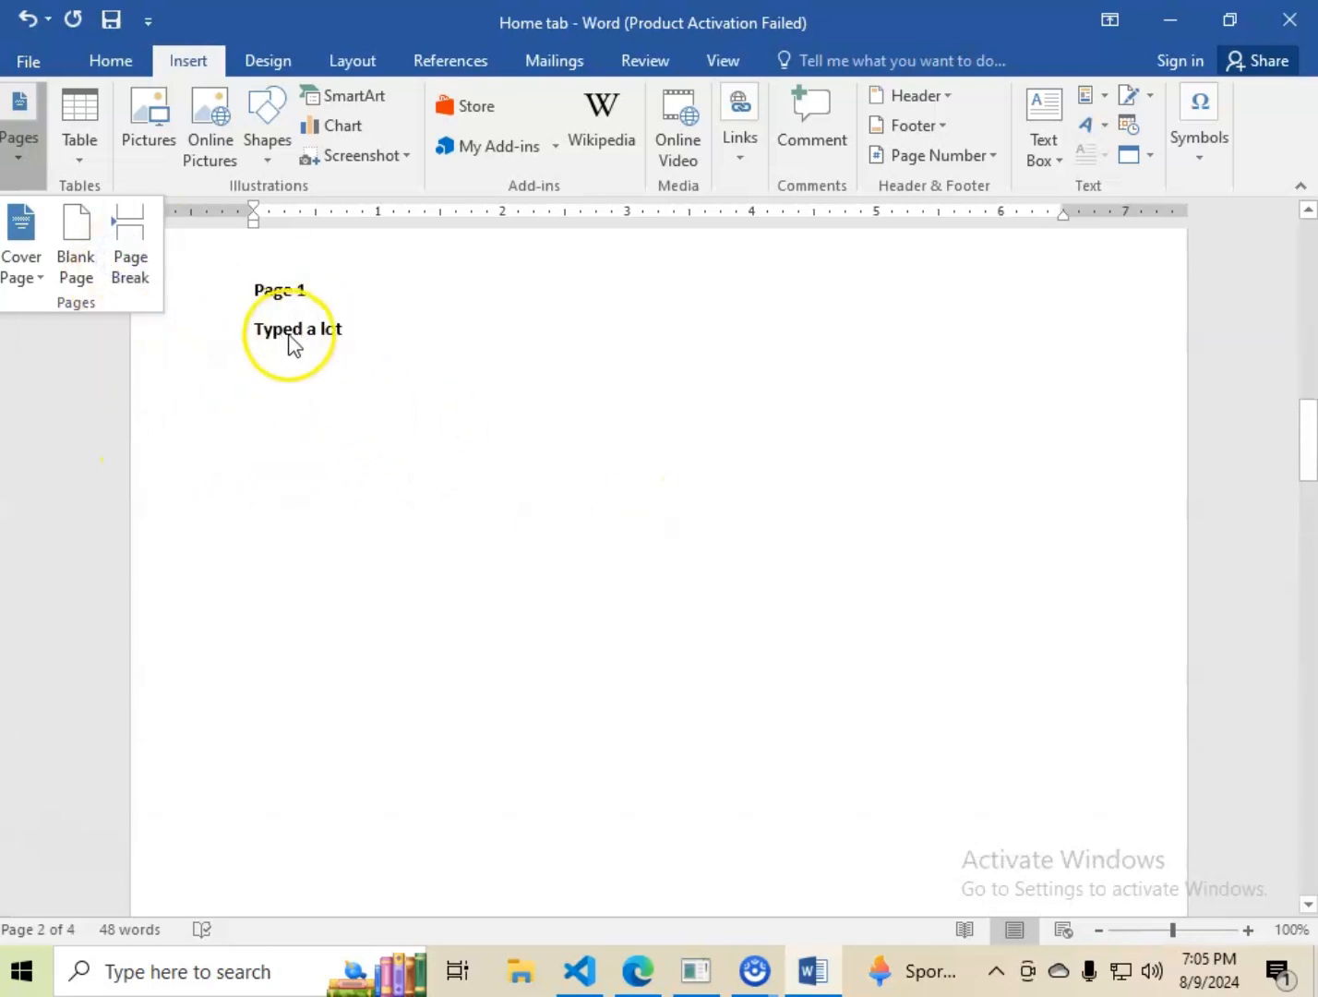
scroll(393, 436, down, 10)
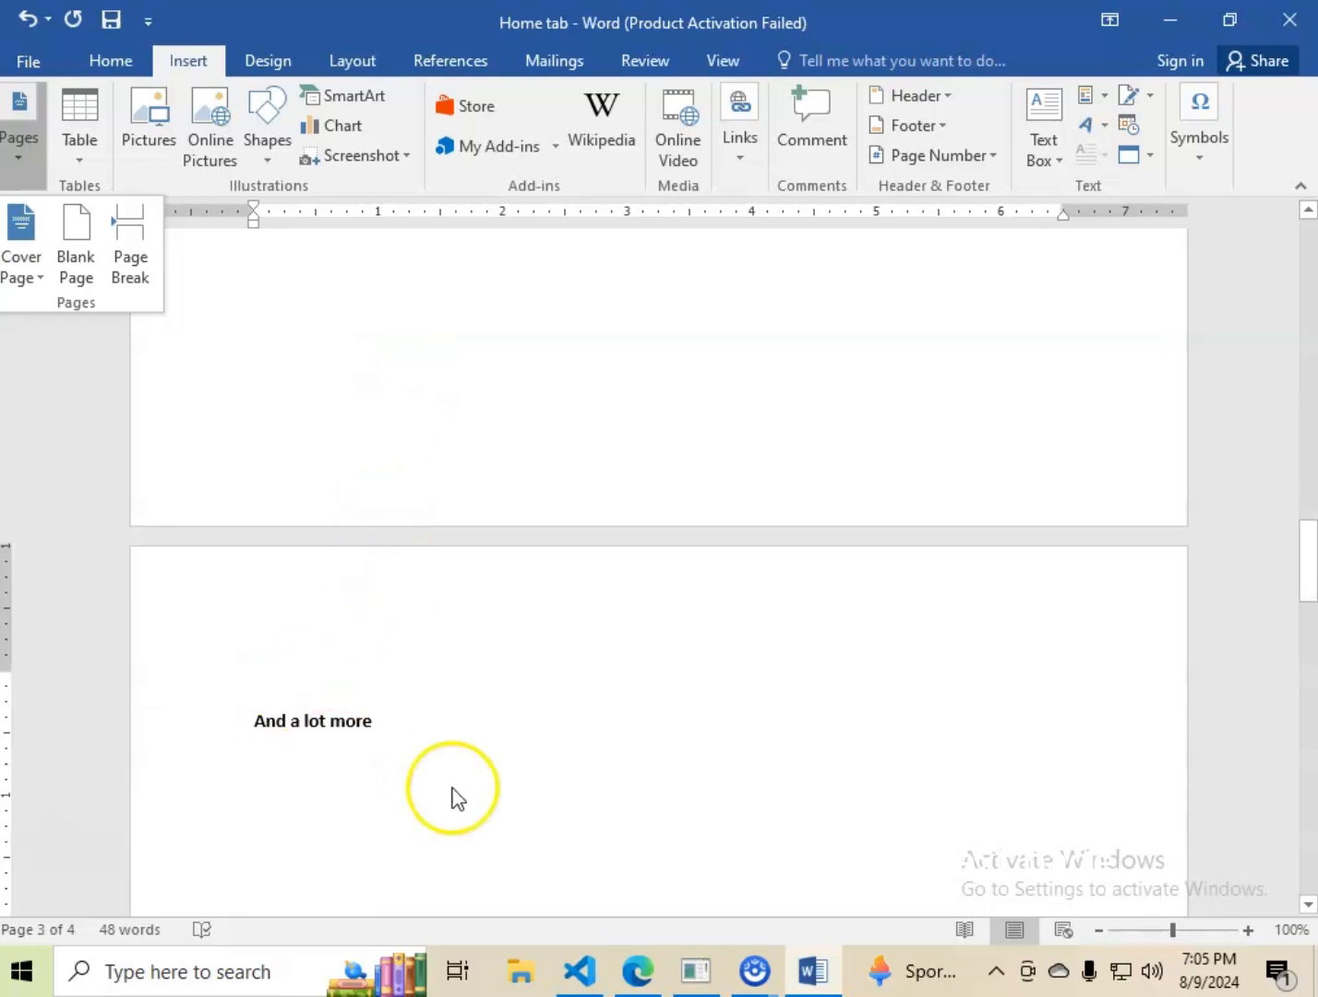
click(292, 726)
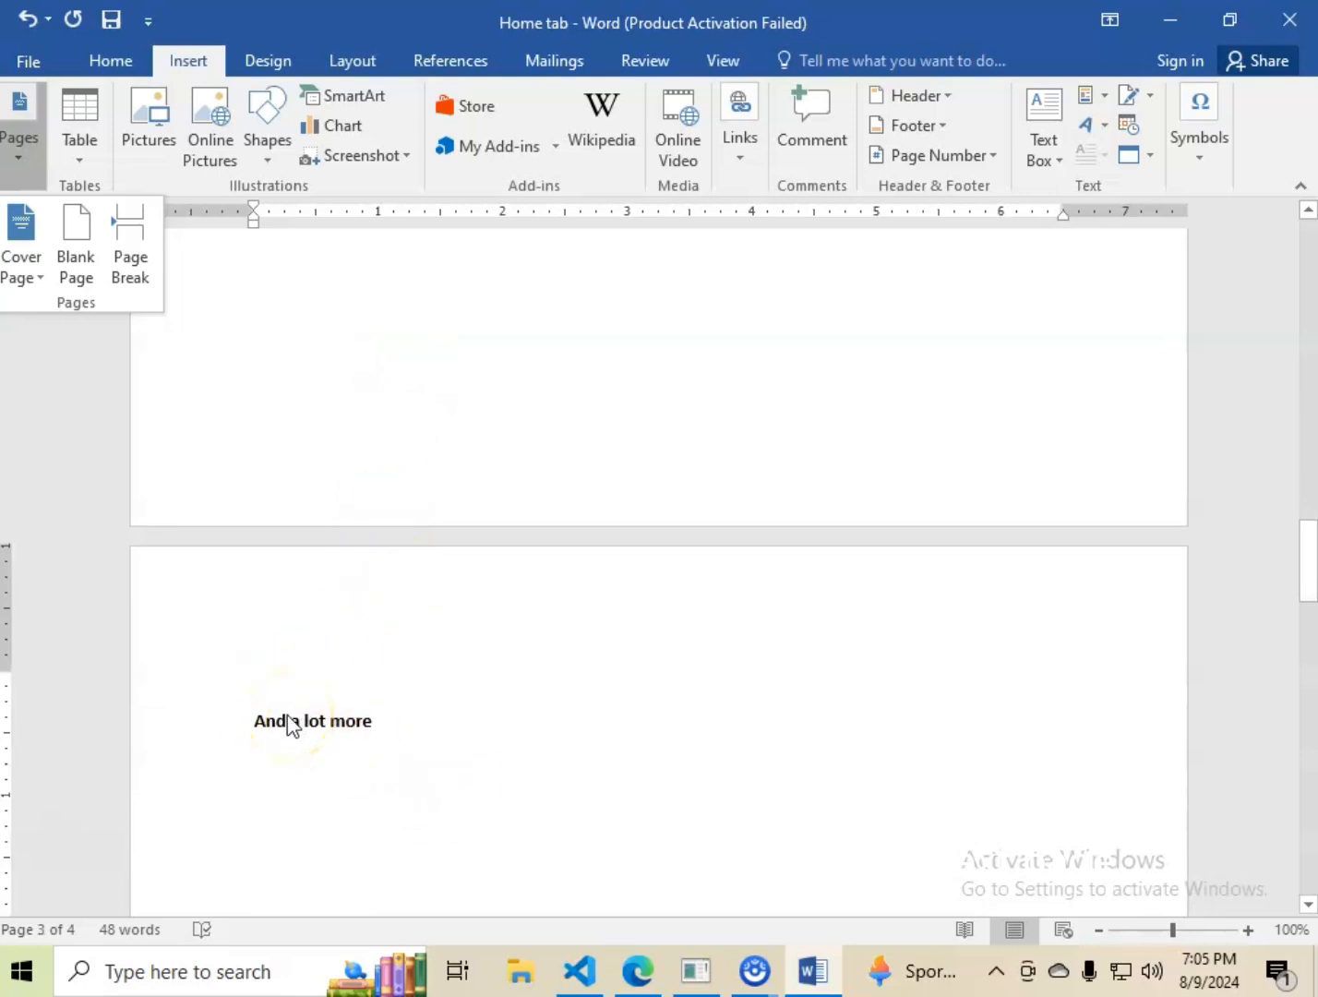
scroll(400, 414, up, 3)
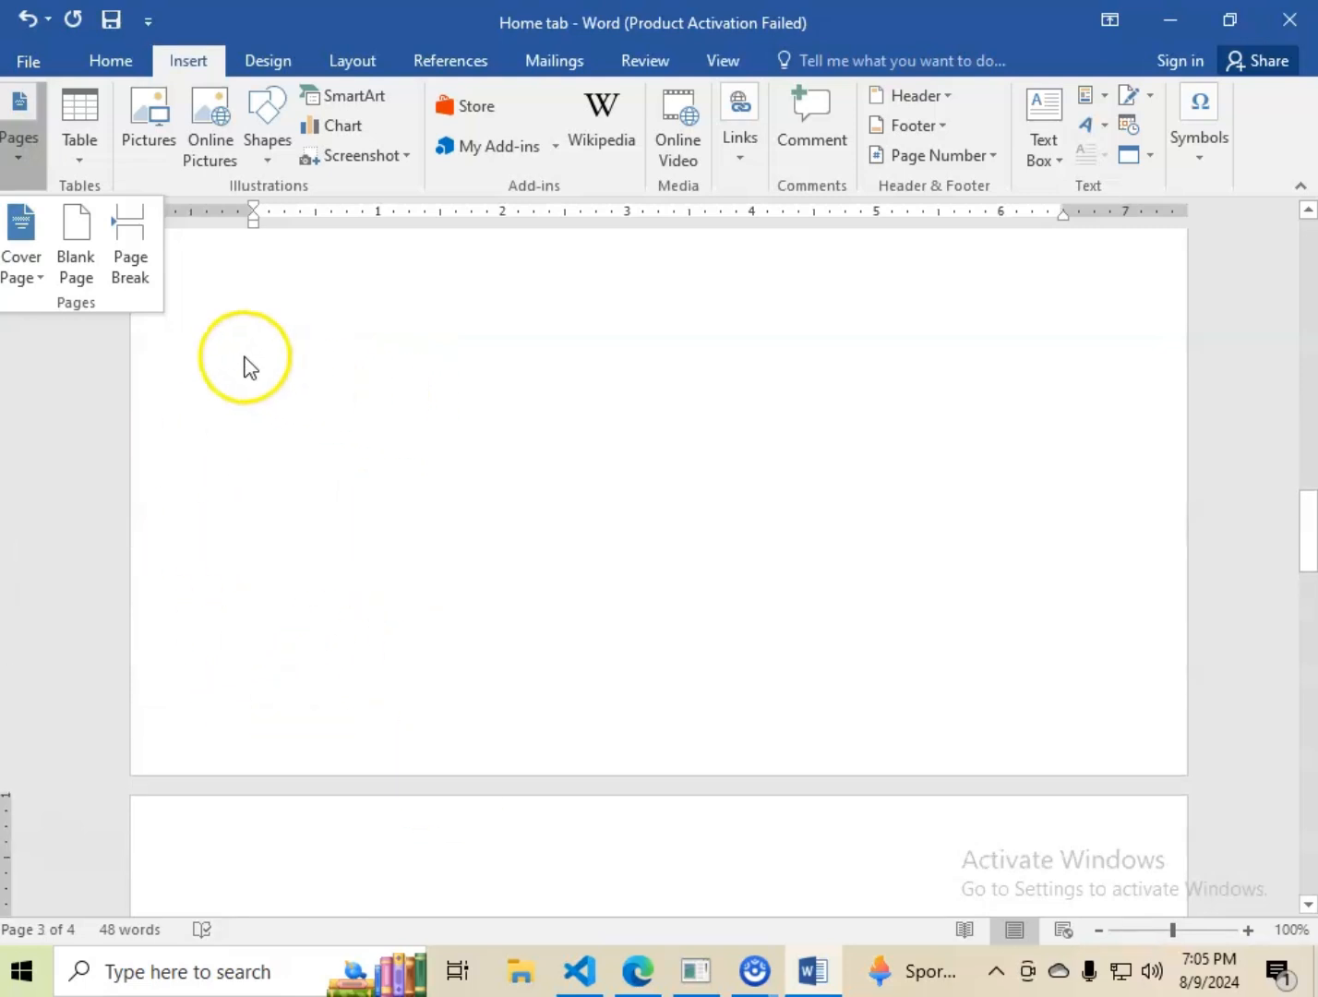
click(183, 343)
scroll(412, 491, up, 10)
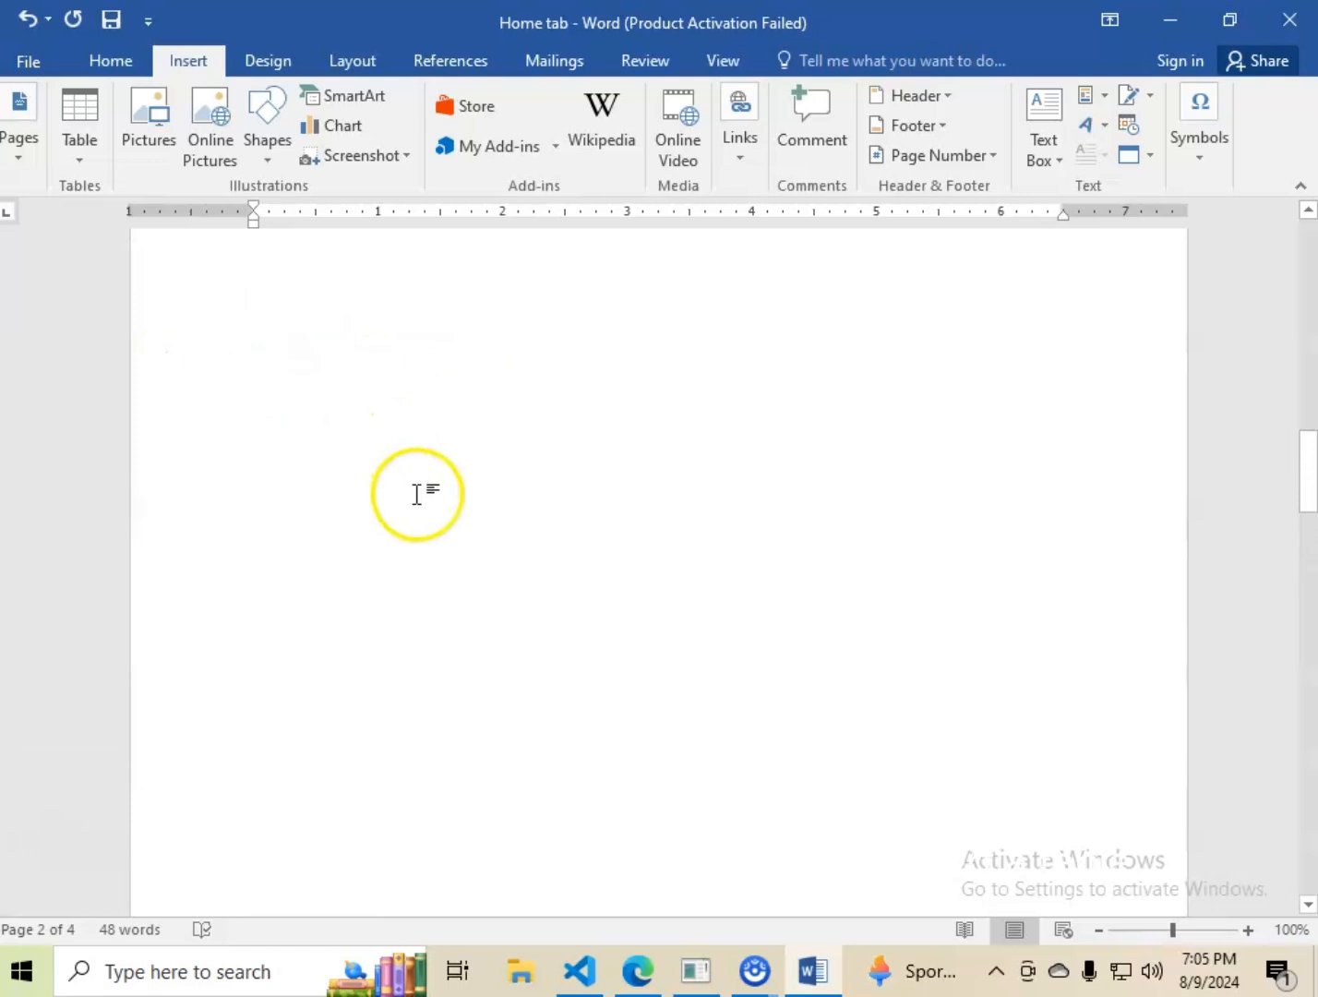
- Try inserting a table with nine columns and six rows on the empty line above "And a lot more", and undo it
scroll(399, 497, down, 2)
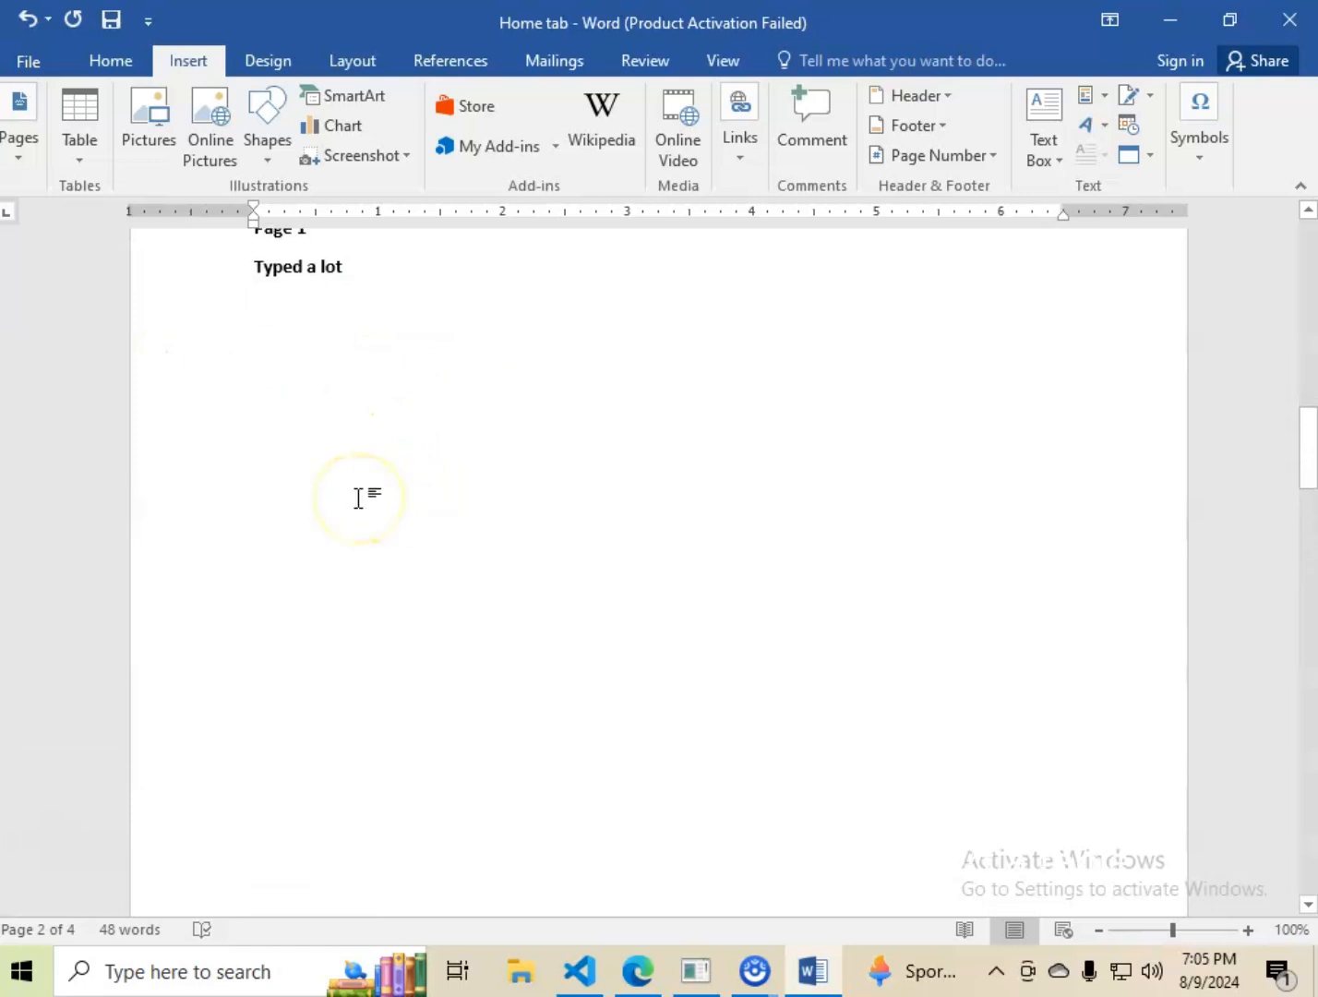
scroll(358, 498, up, 1)
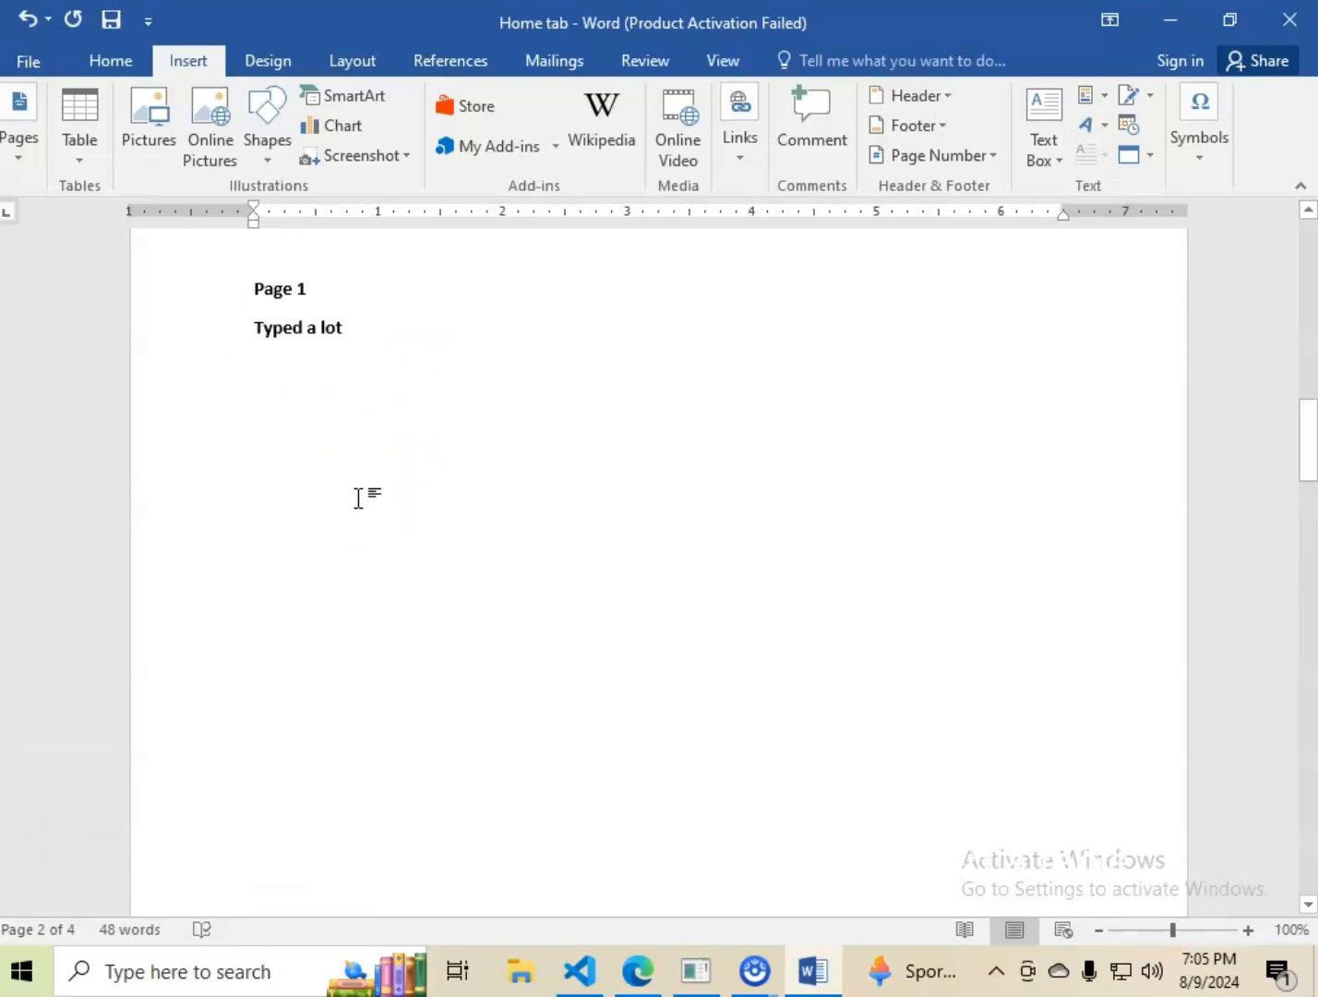
click(79, 148)
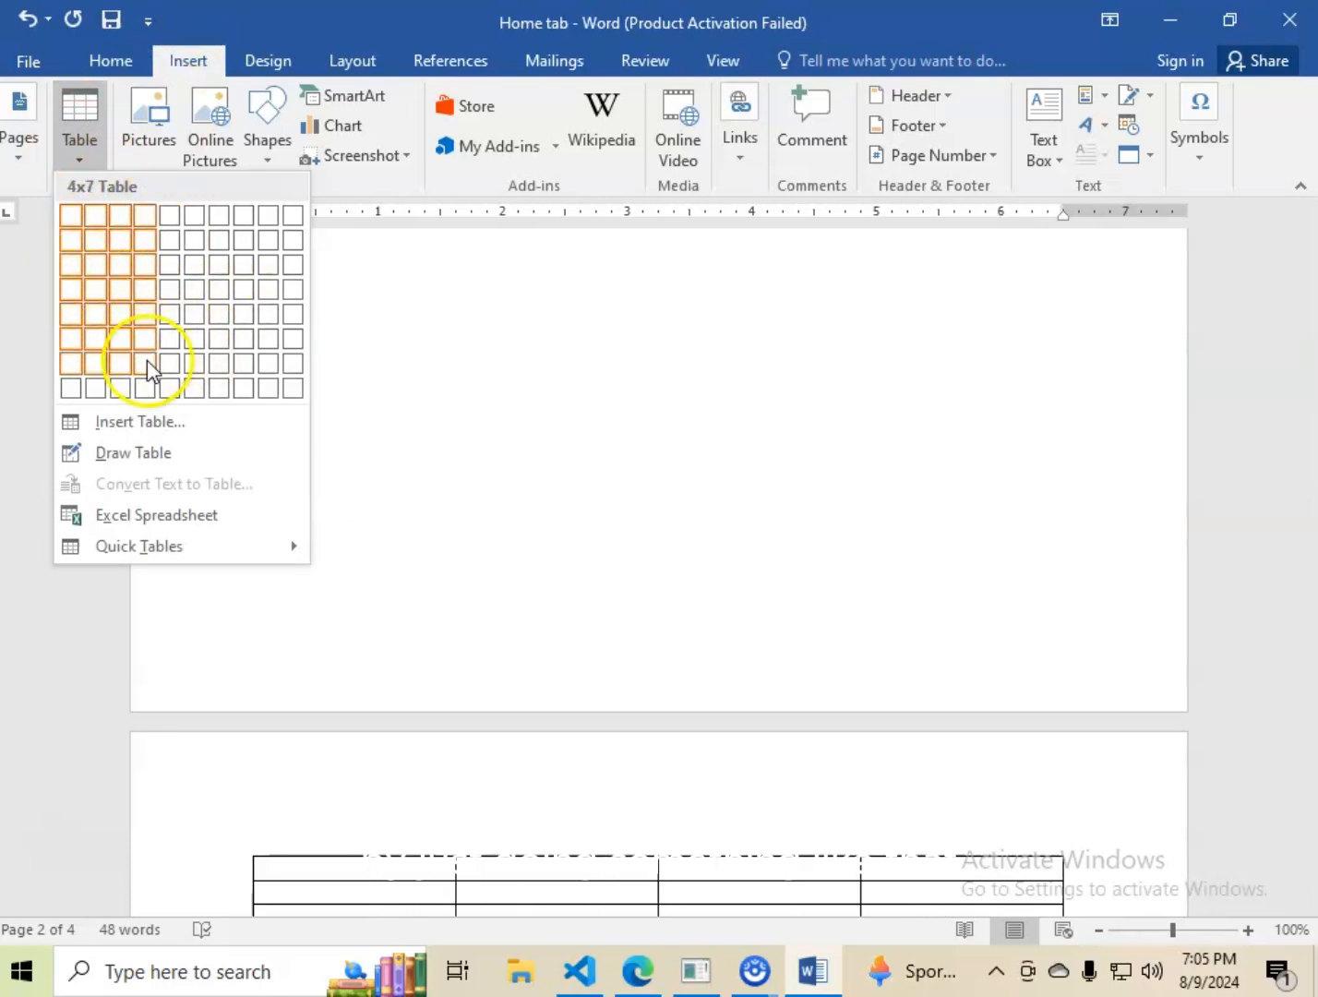
click(268, 356)
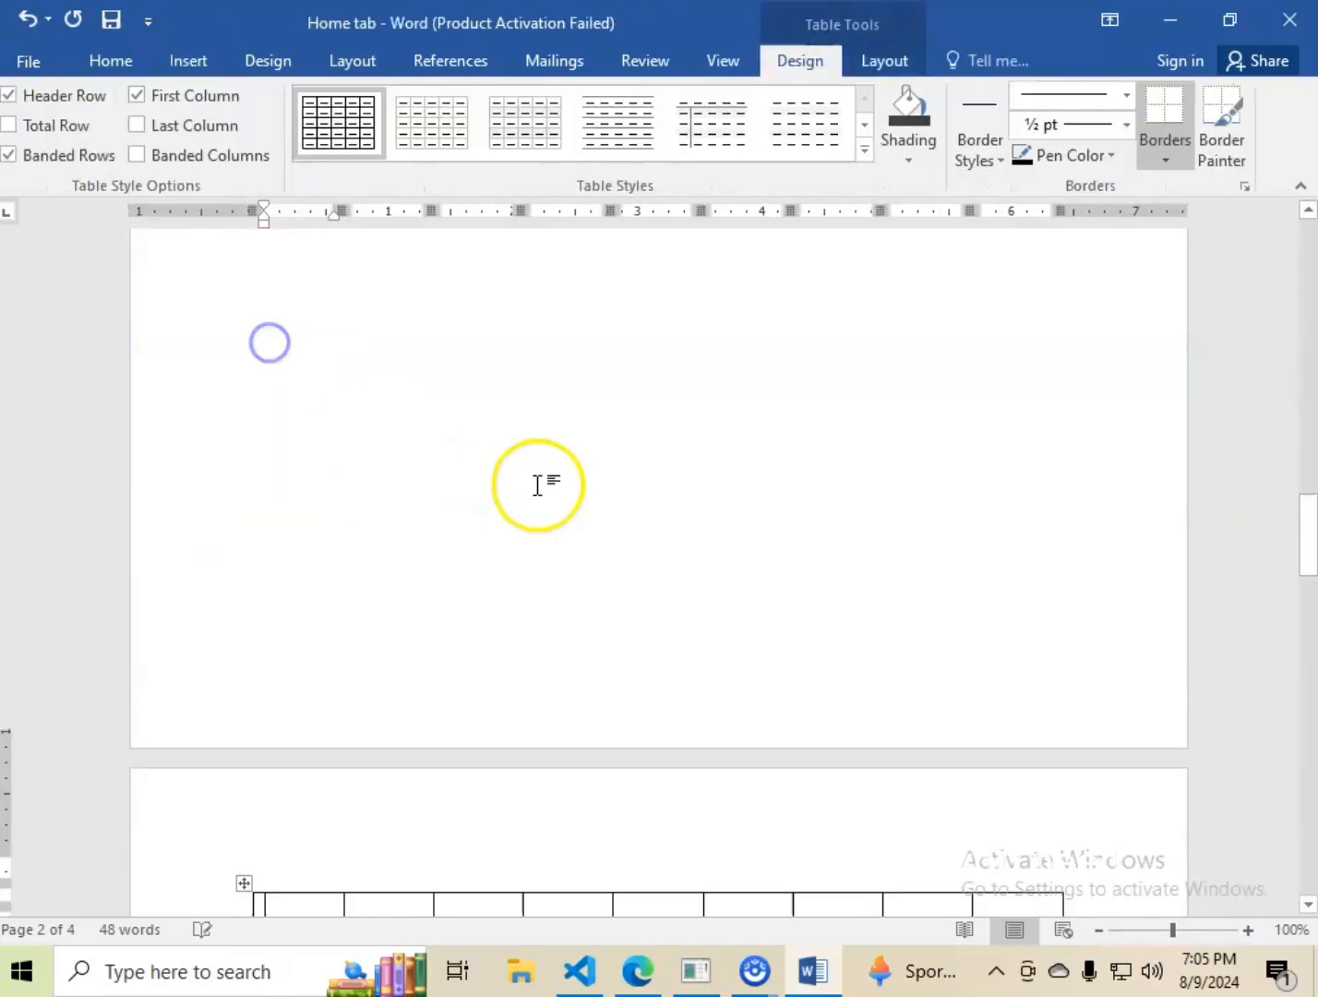
scroll(341, 535, down, 5)
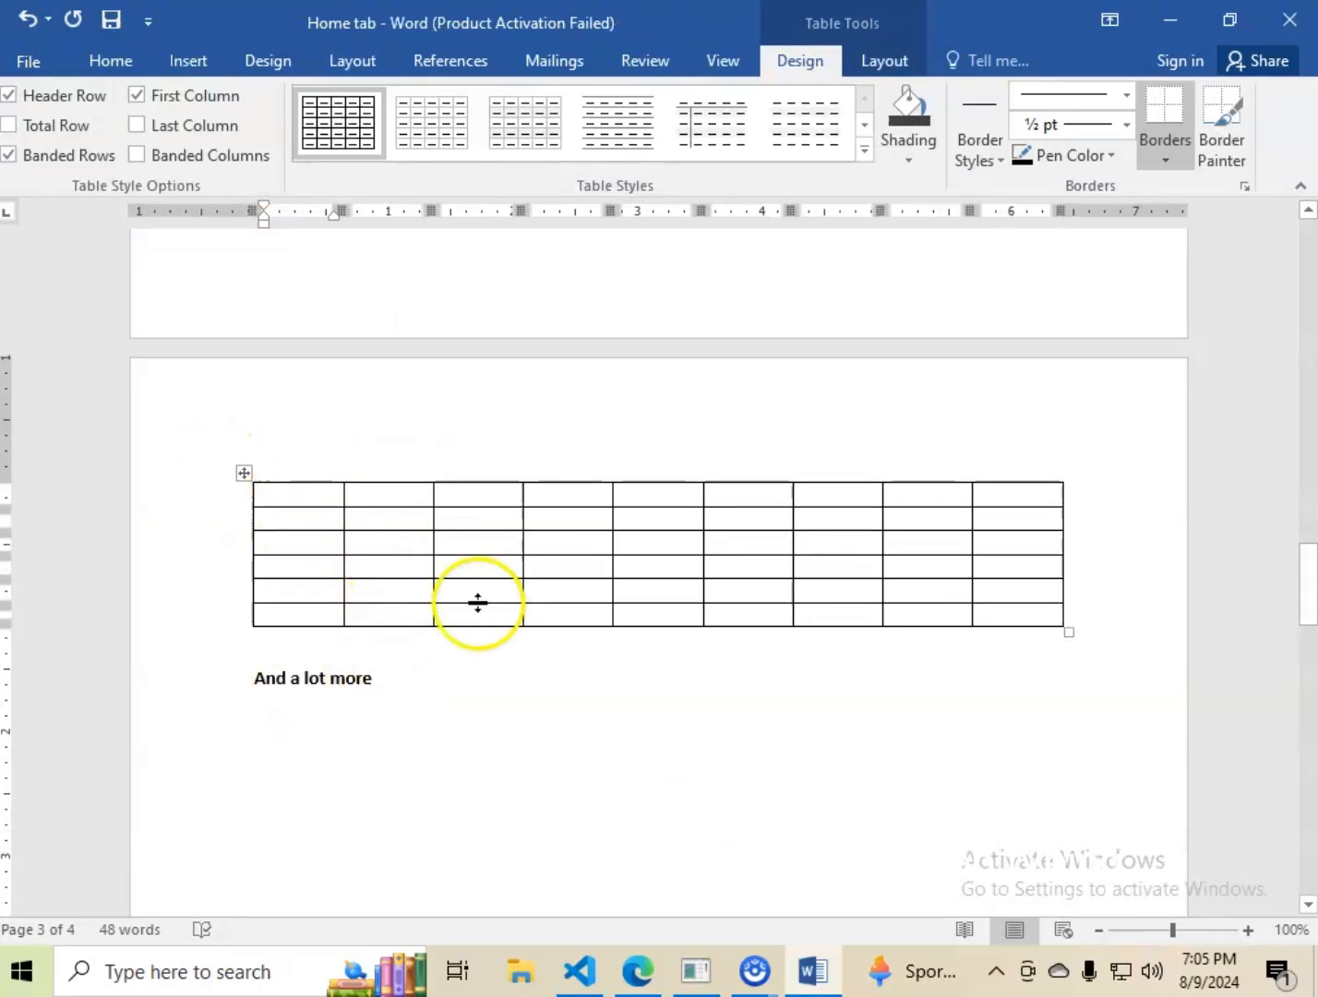
key(ctrl+z)
- Insert a table with seven columns and four rows on the empty line below "Typed a lot"
scroll(362, 606, up, 5)
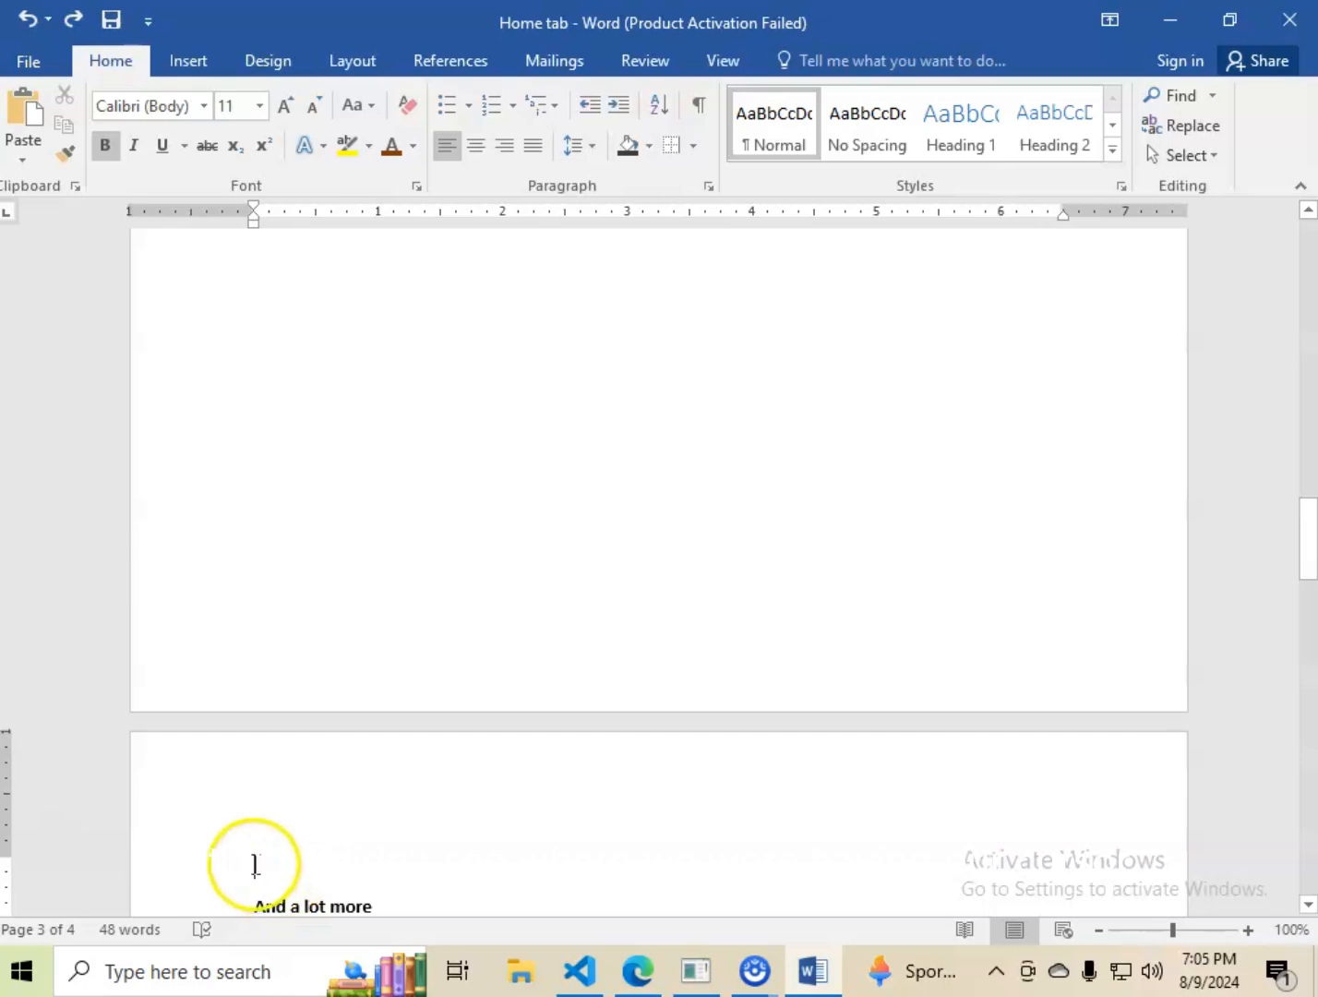
scroll(357, 563, up, 2)
scroll(357, 562, up, 6)
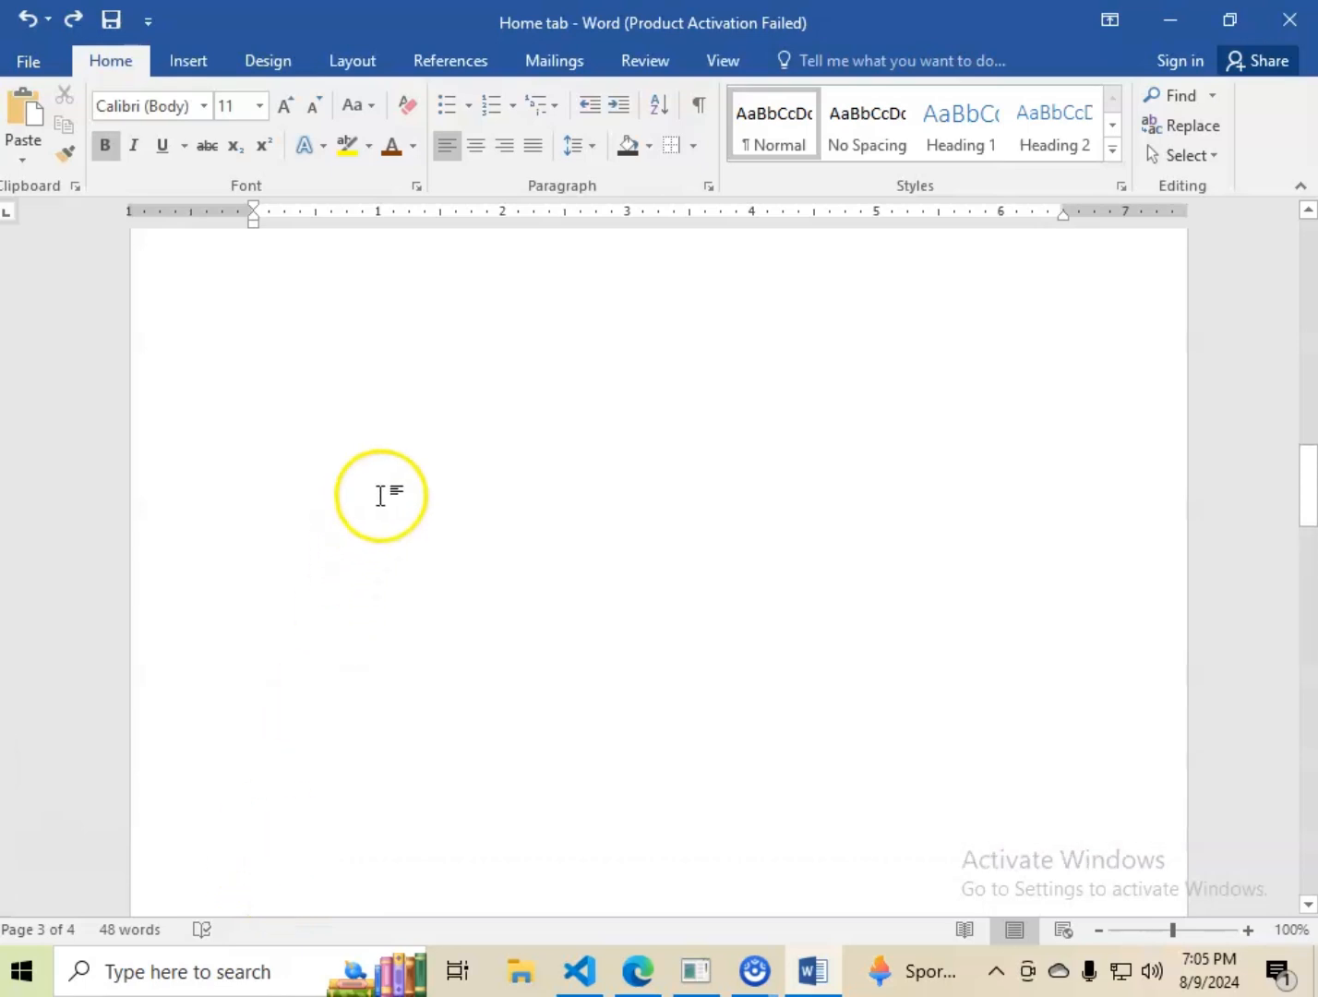
click(285, 458)
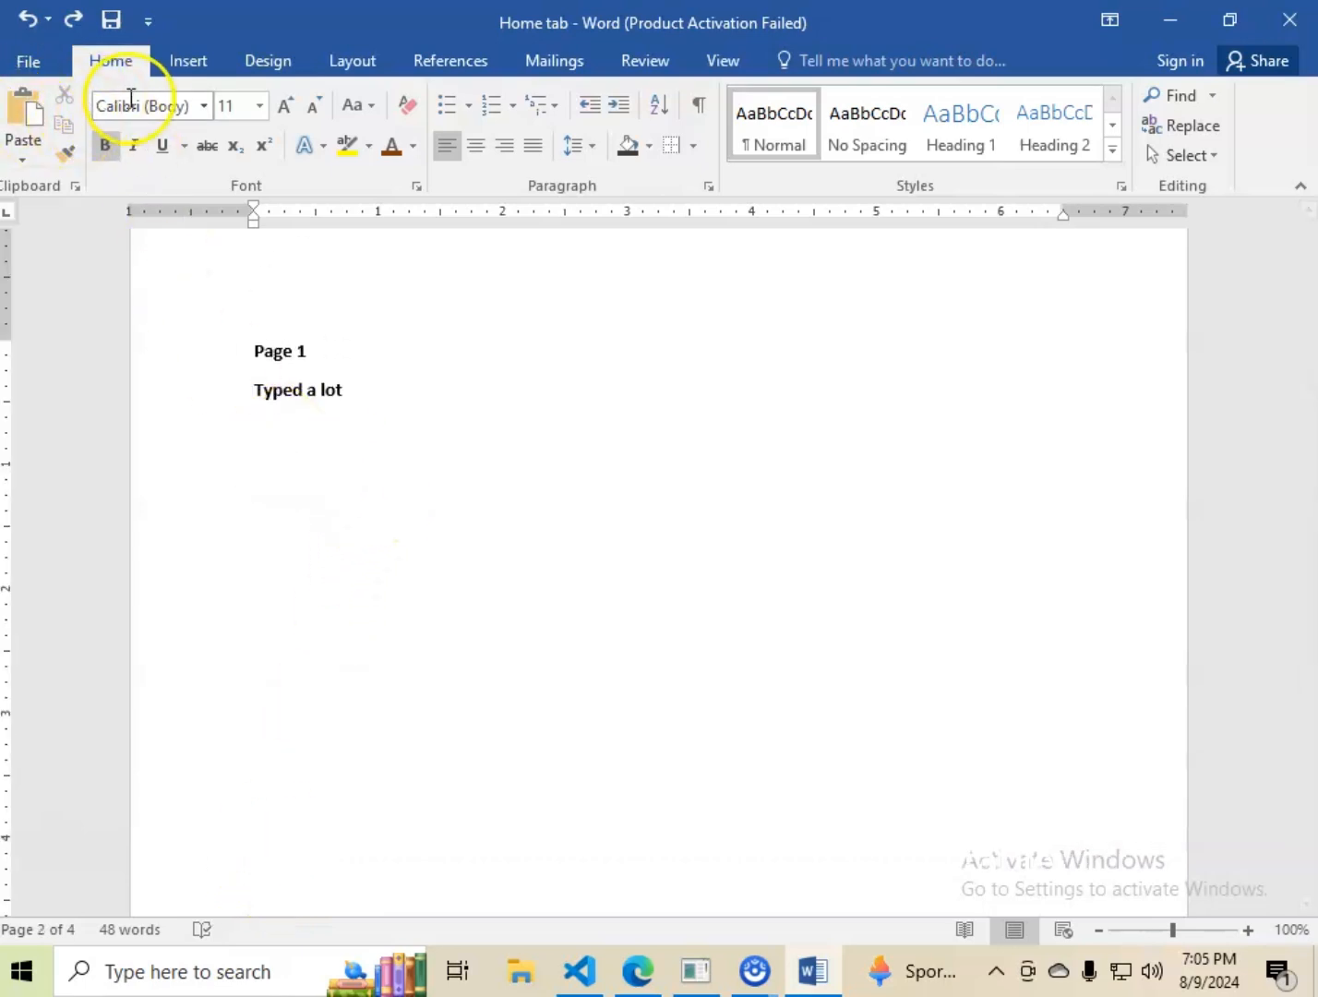
click(188, 61)
click(80, 147)
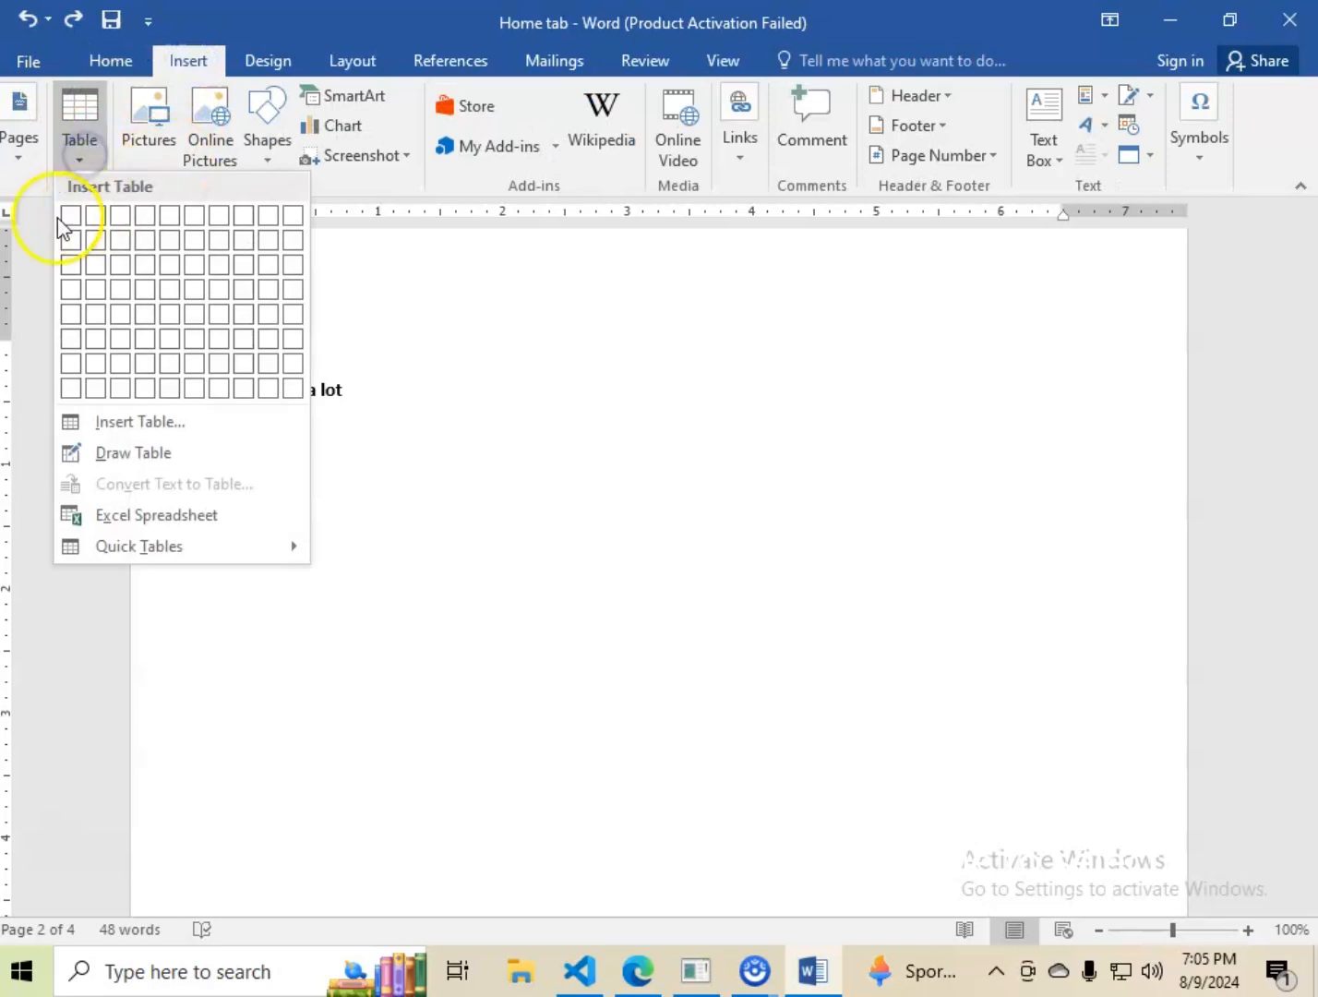
click(219, 289)
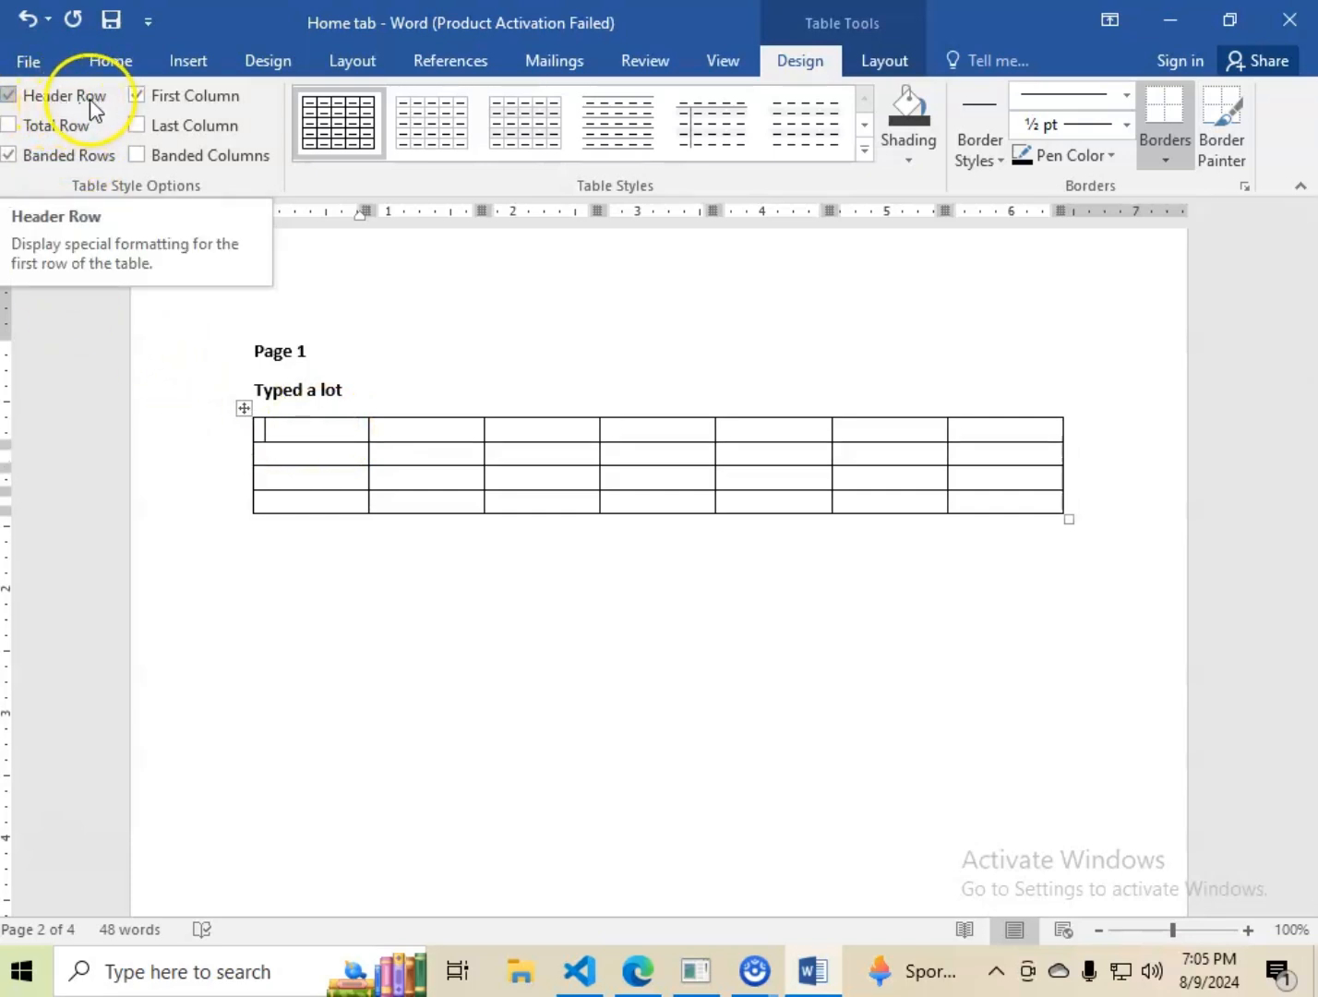
- Try switching the table's Header Row and Total Row style options, and restore their original settings
click(9, 96)
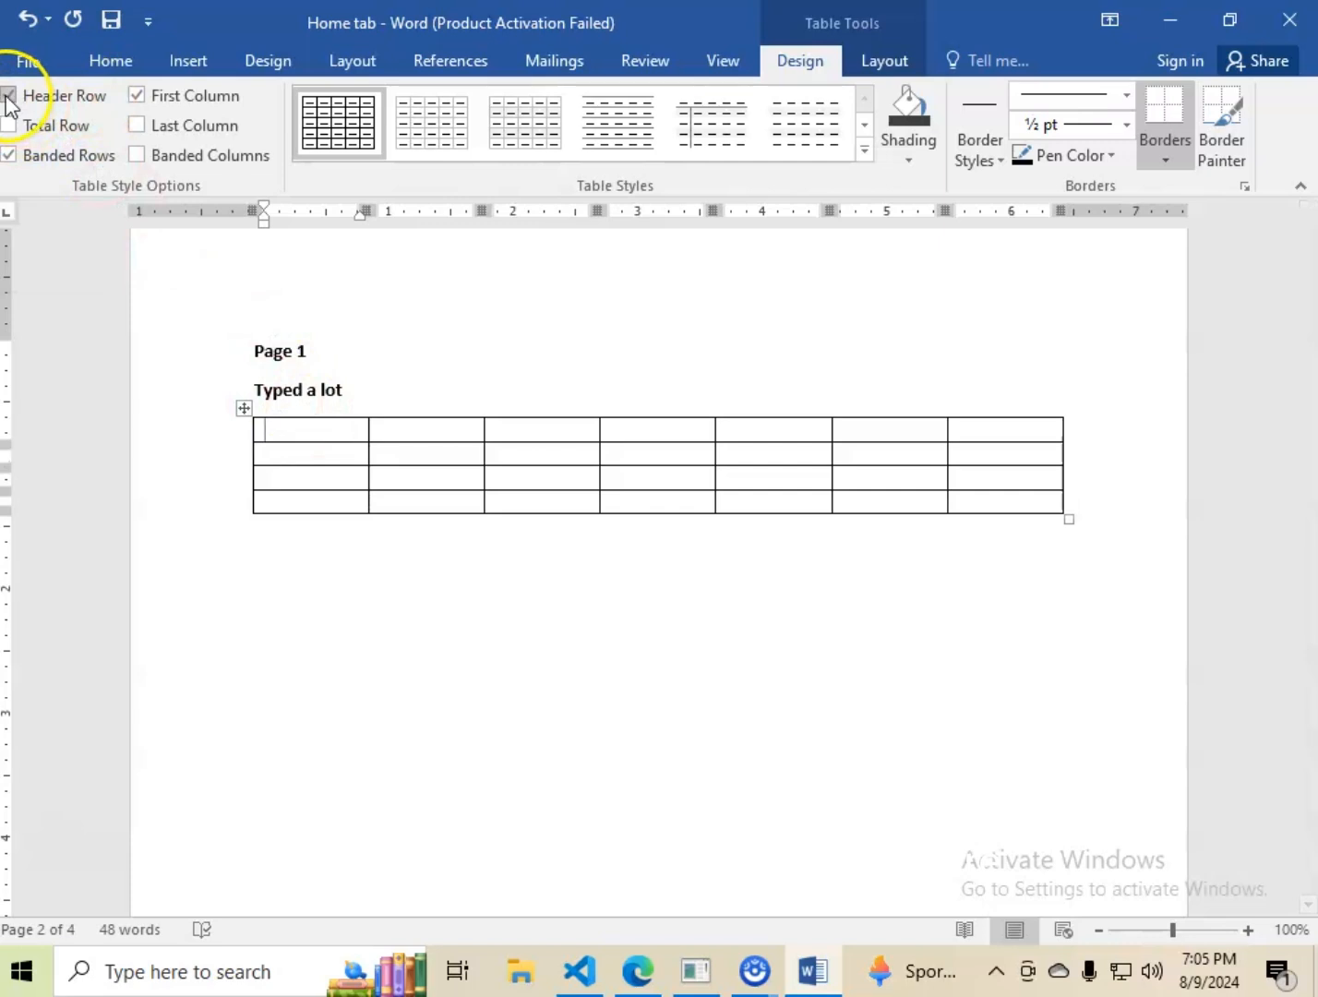
click(9, 96)
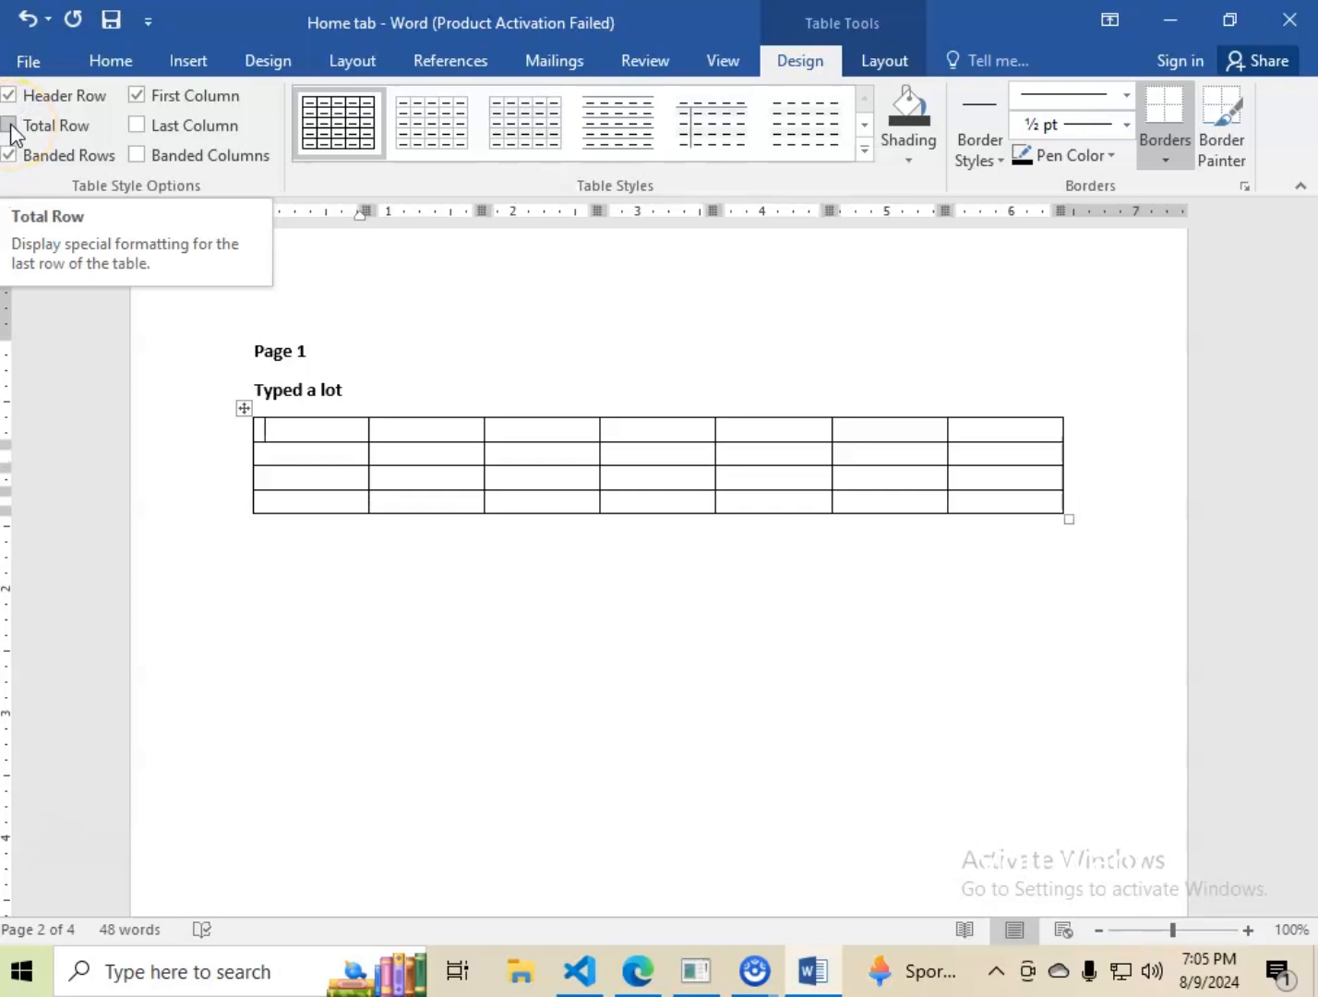
click(11, 130)
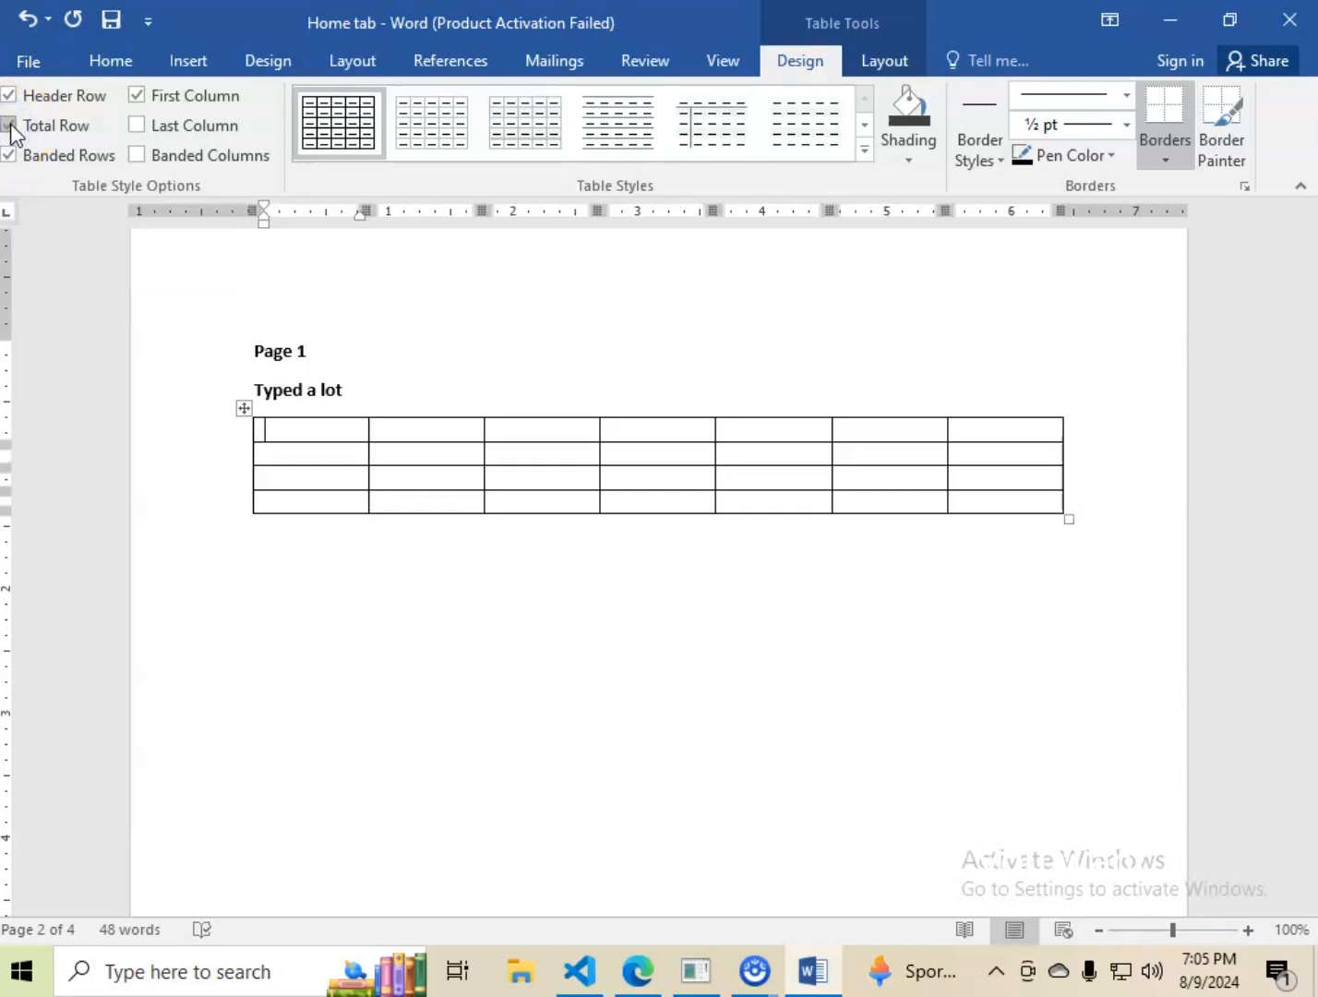
click(11, 129)
click(11, 129)
click(11, 129)
click(166, 134)
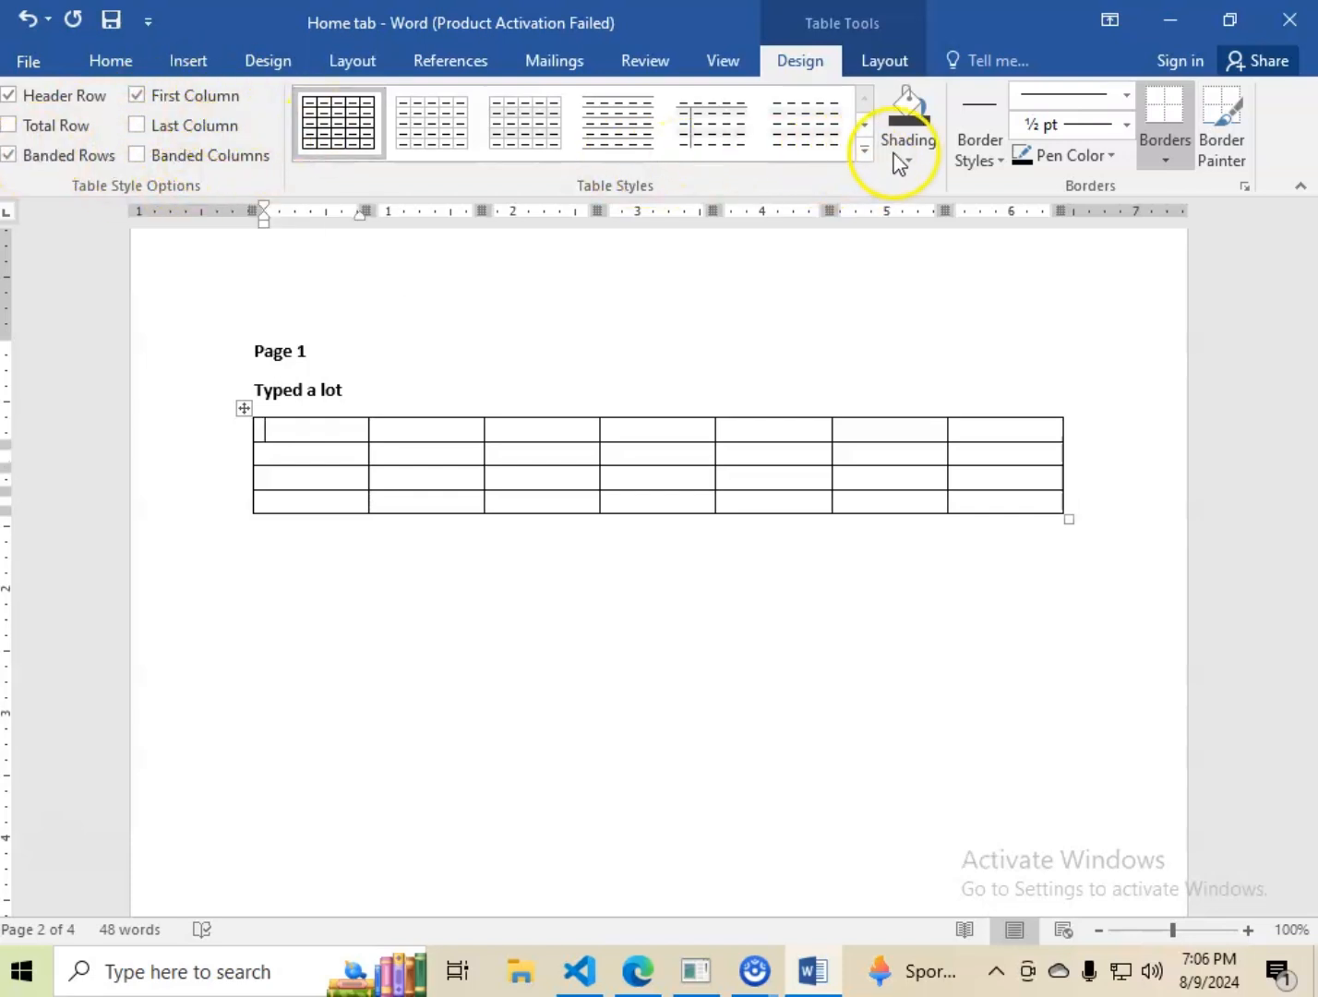
- Apply the orange list table style with a solid header row and horizontal row lines to the table
click(865, 155)
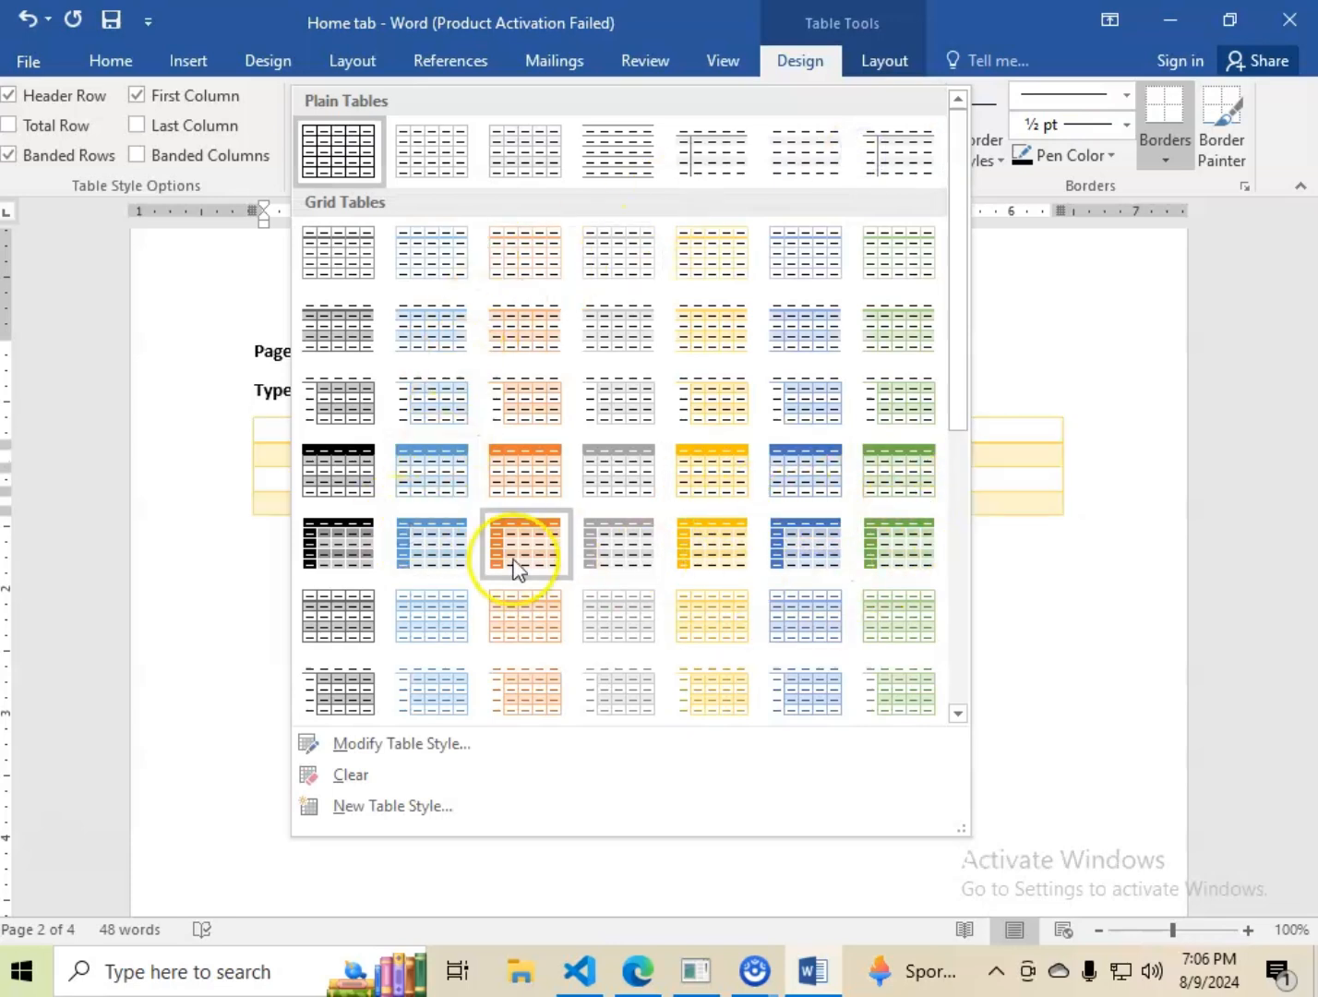
scroll(496, 610, down, 5)
scroll(412, 443, down, 2)
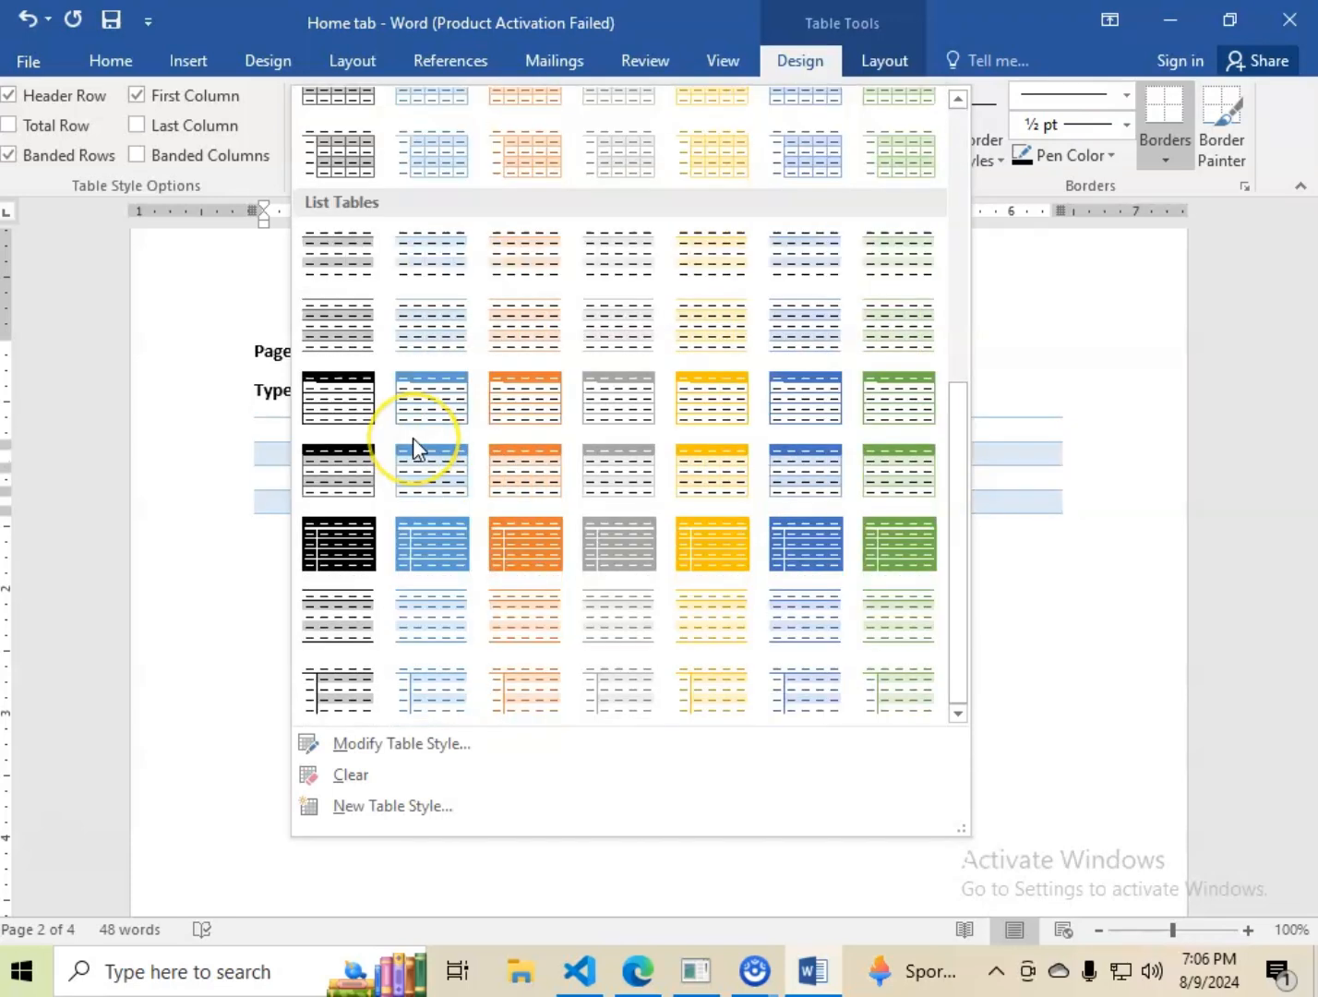
scroll(413, 437, up, 6)
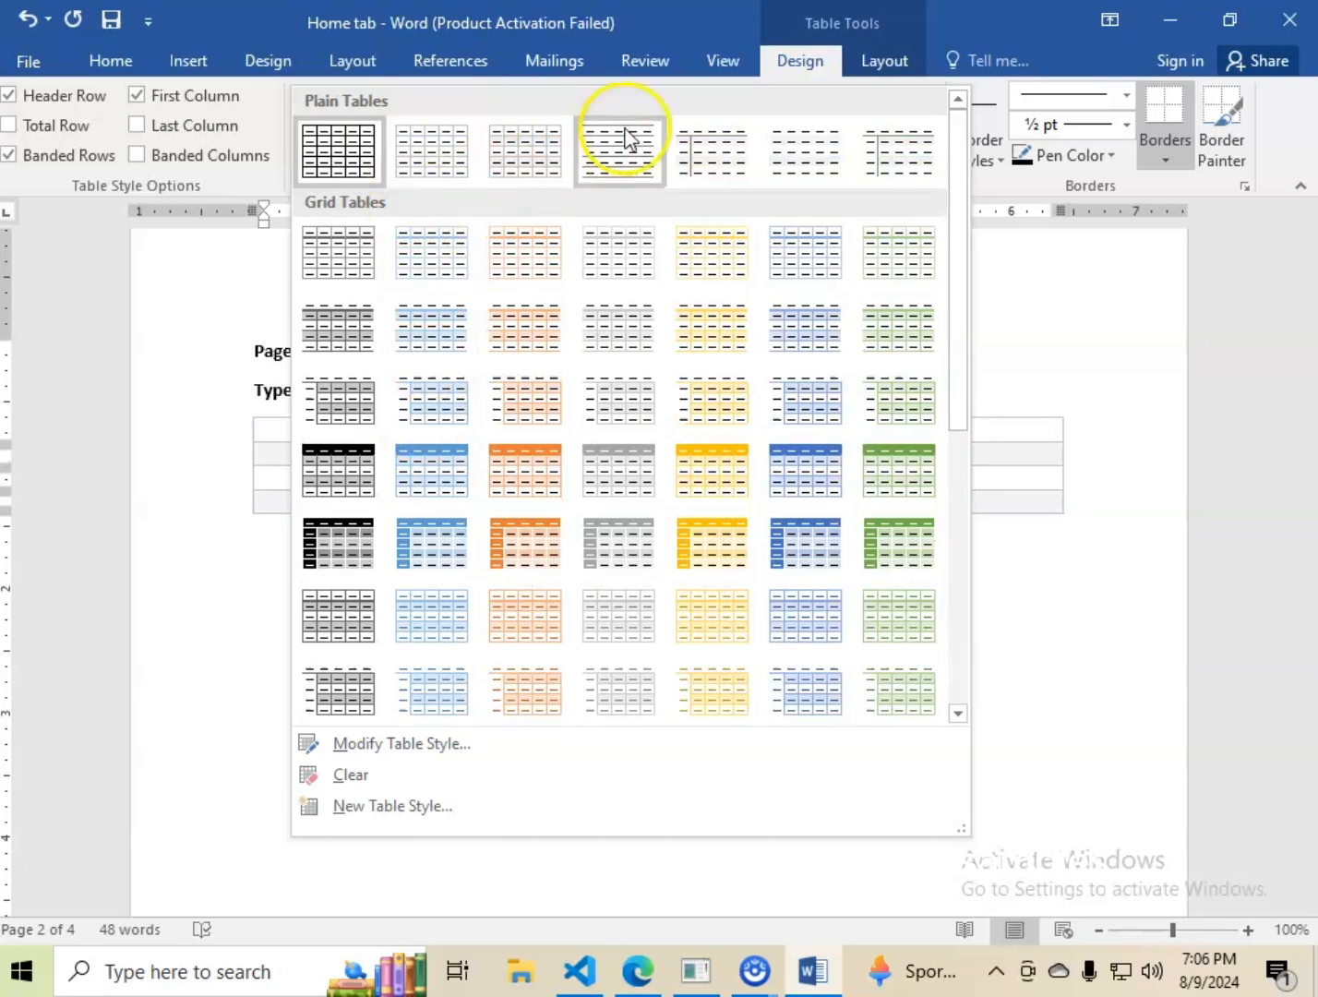
scroll(454, 646, down, 7)
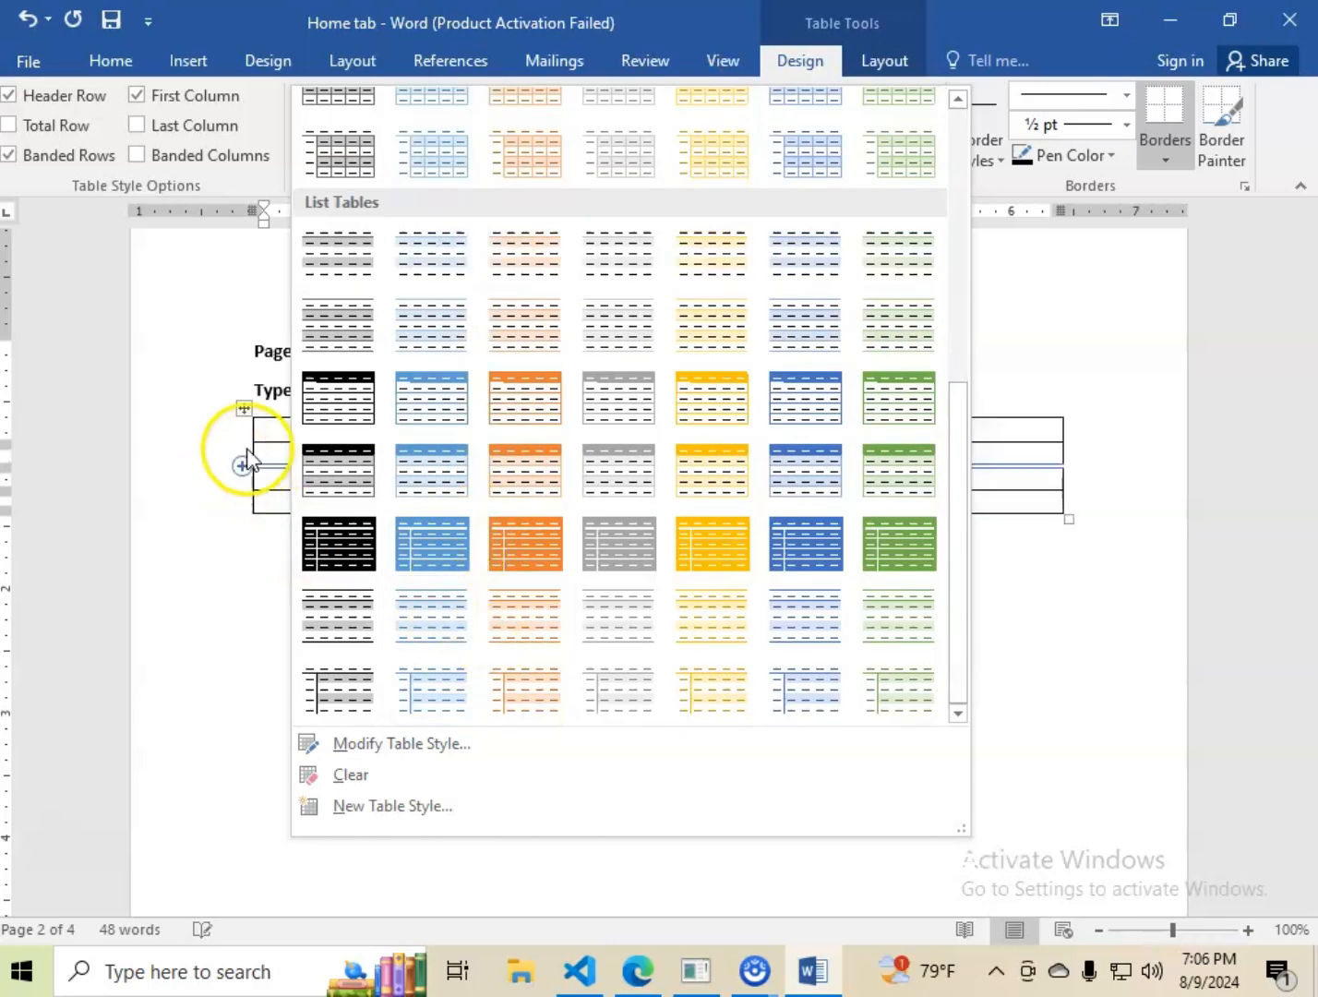
click(515, 398)
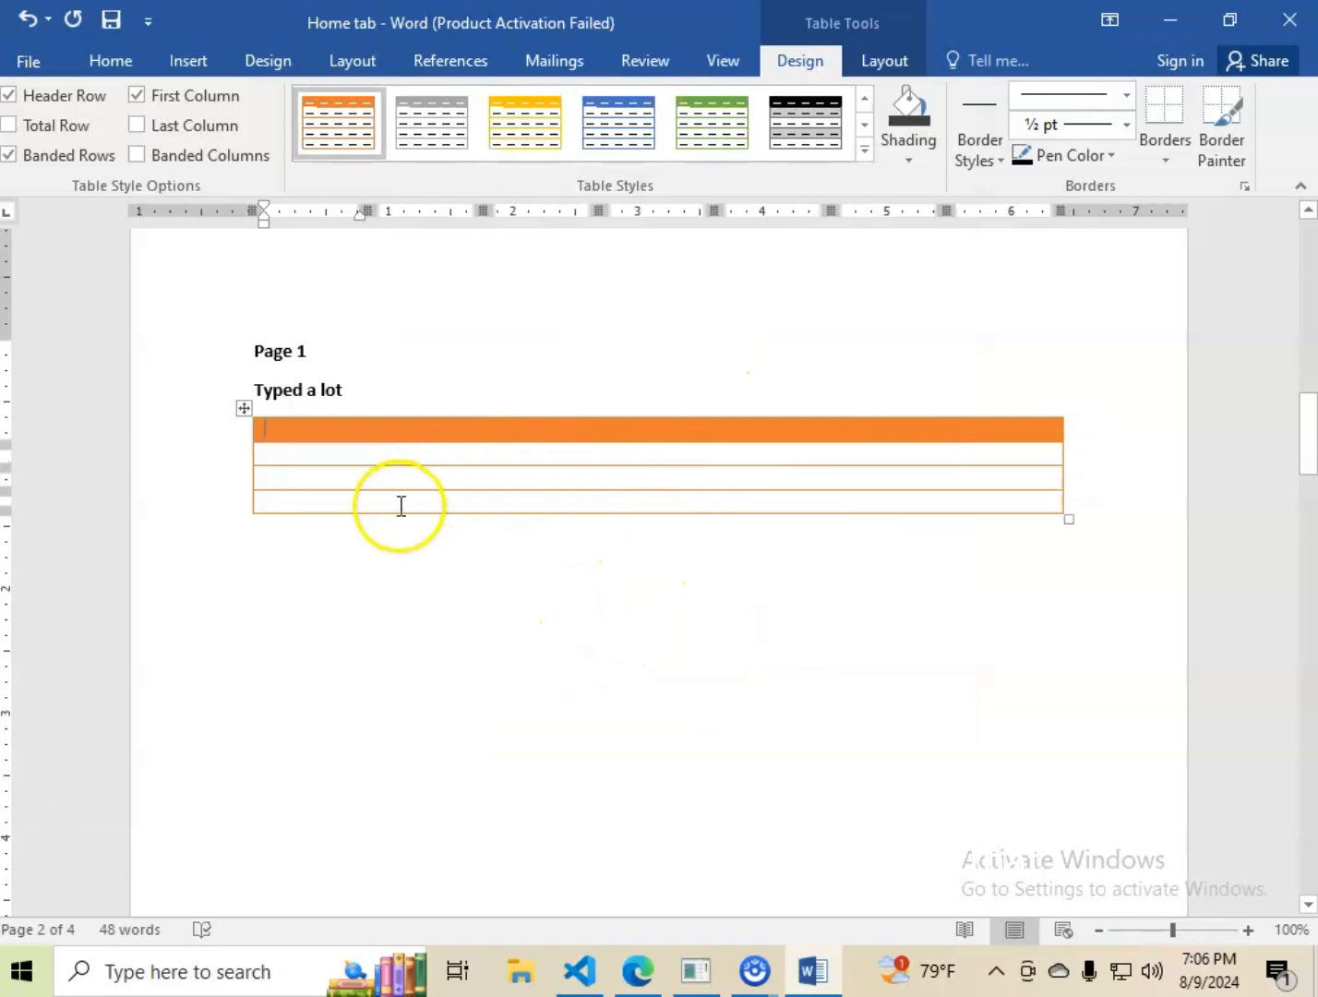
- Enter a first name in each of the first two cells of the table's second row
click(499, 506)
click(409, 430)
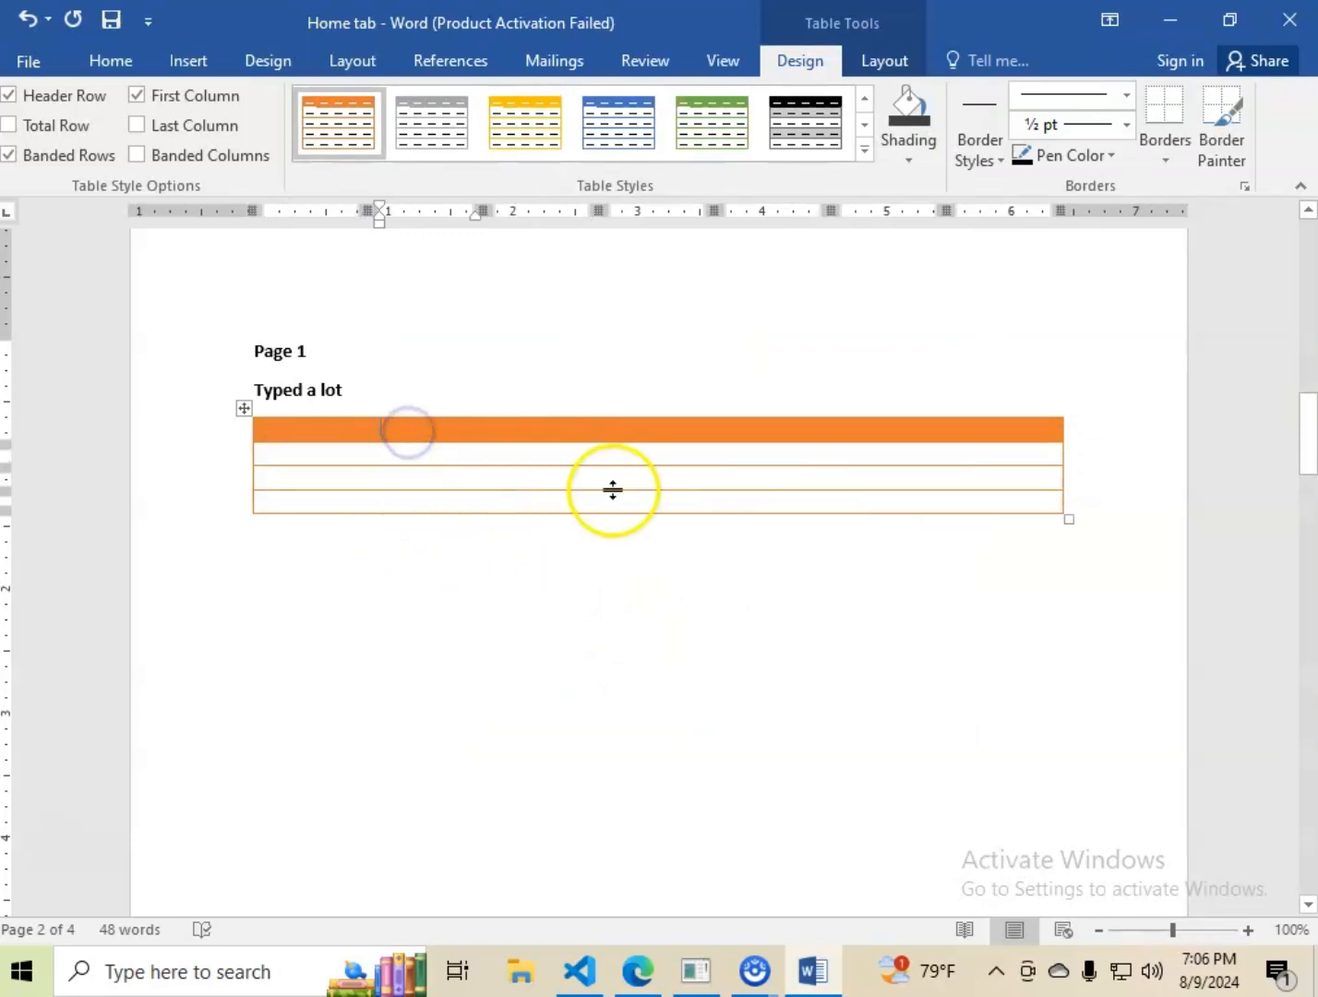
mouse_move(368, 408)
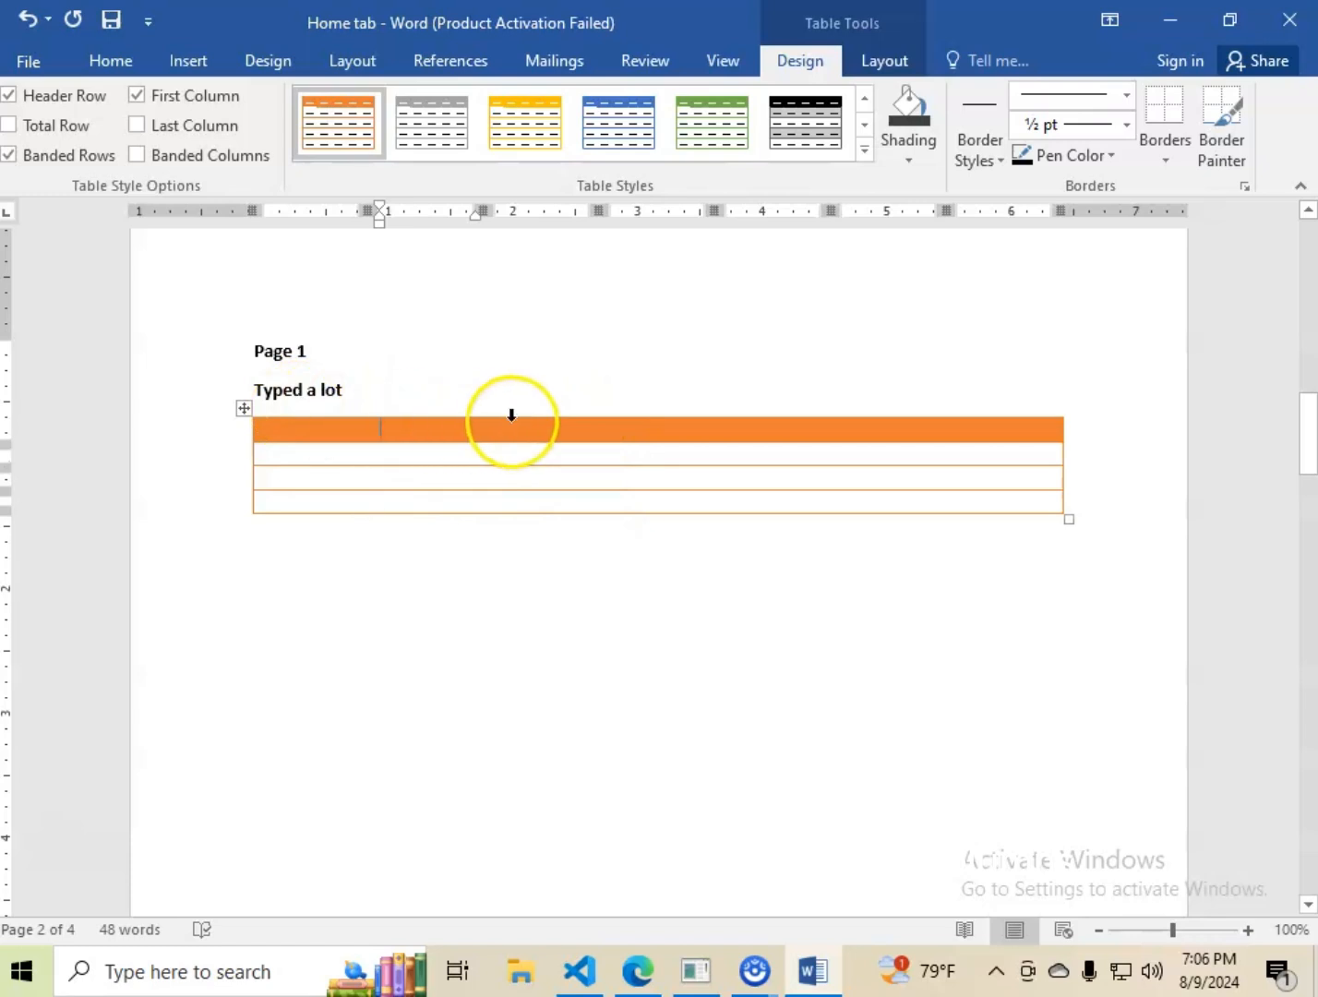
click(321, 452)
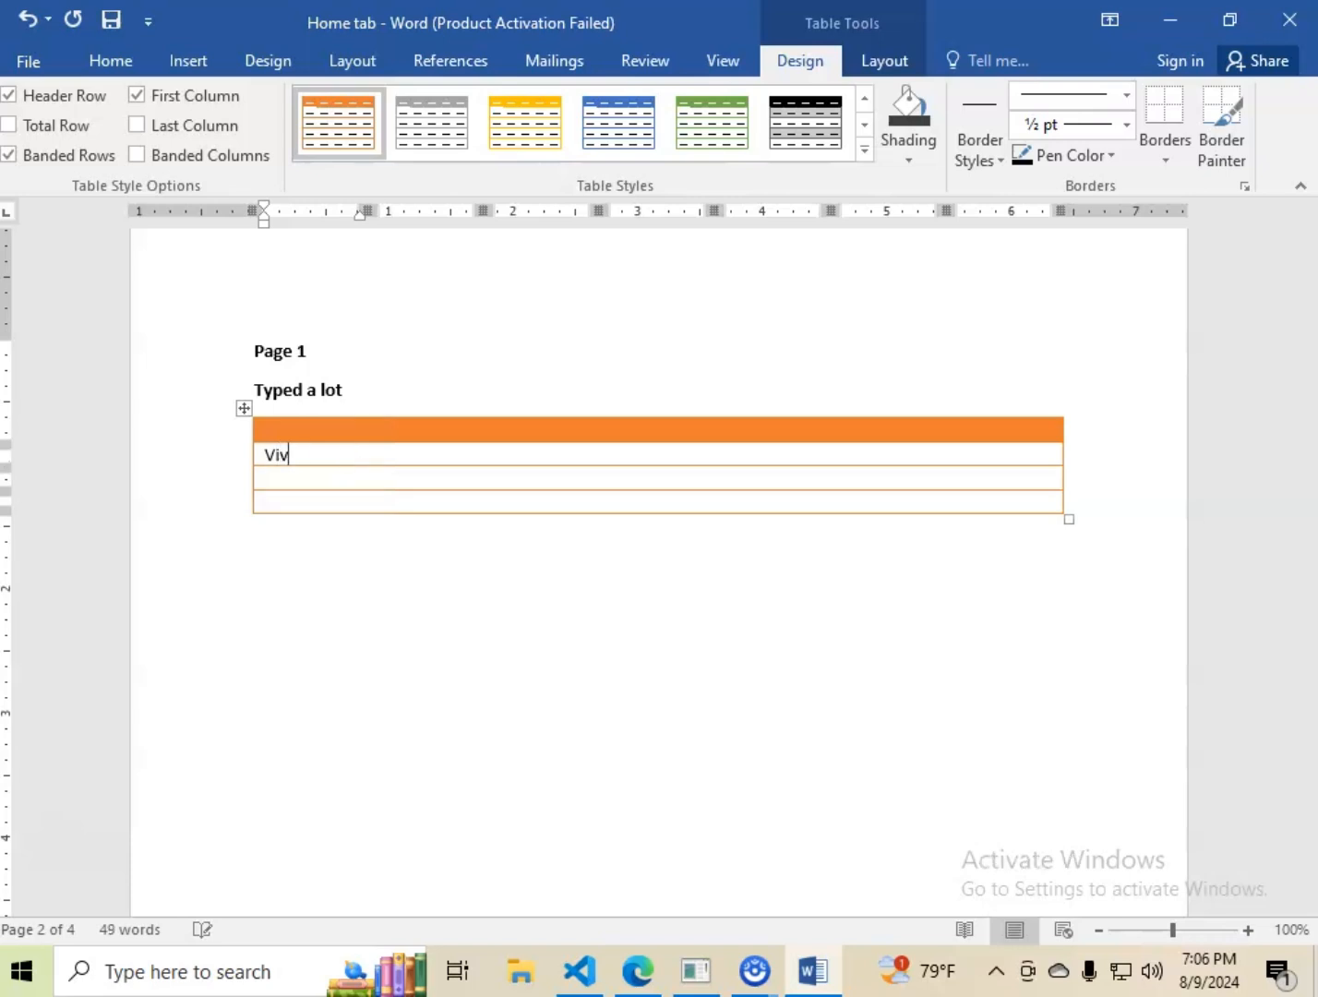
key(Tab)
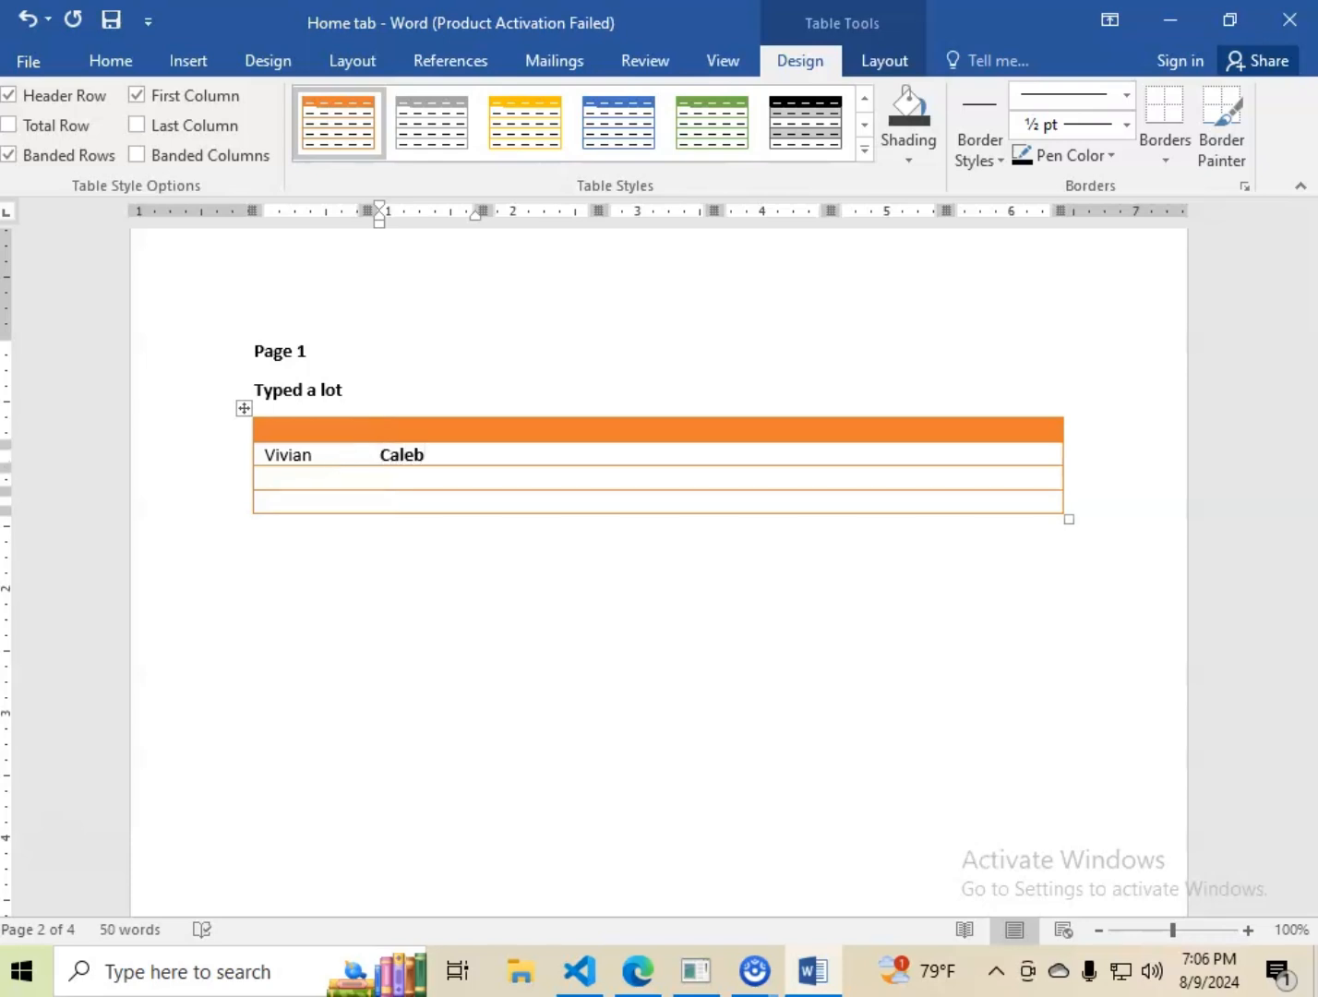
key(Tab)
- Enter the headings "First" and "Next" in the first two cells of the table's header row
click(297, 427)
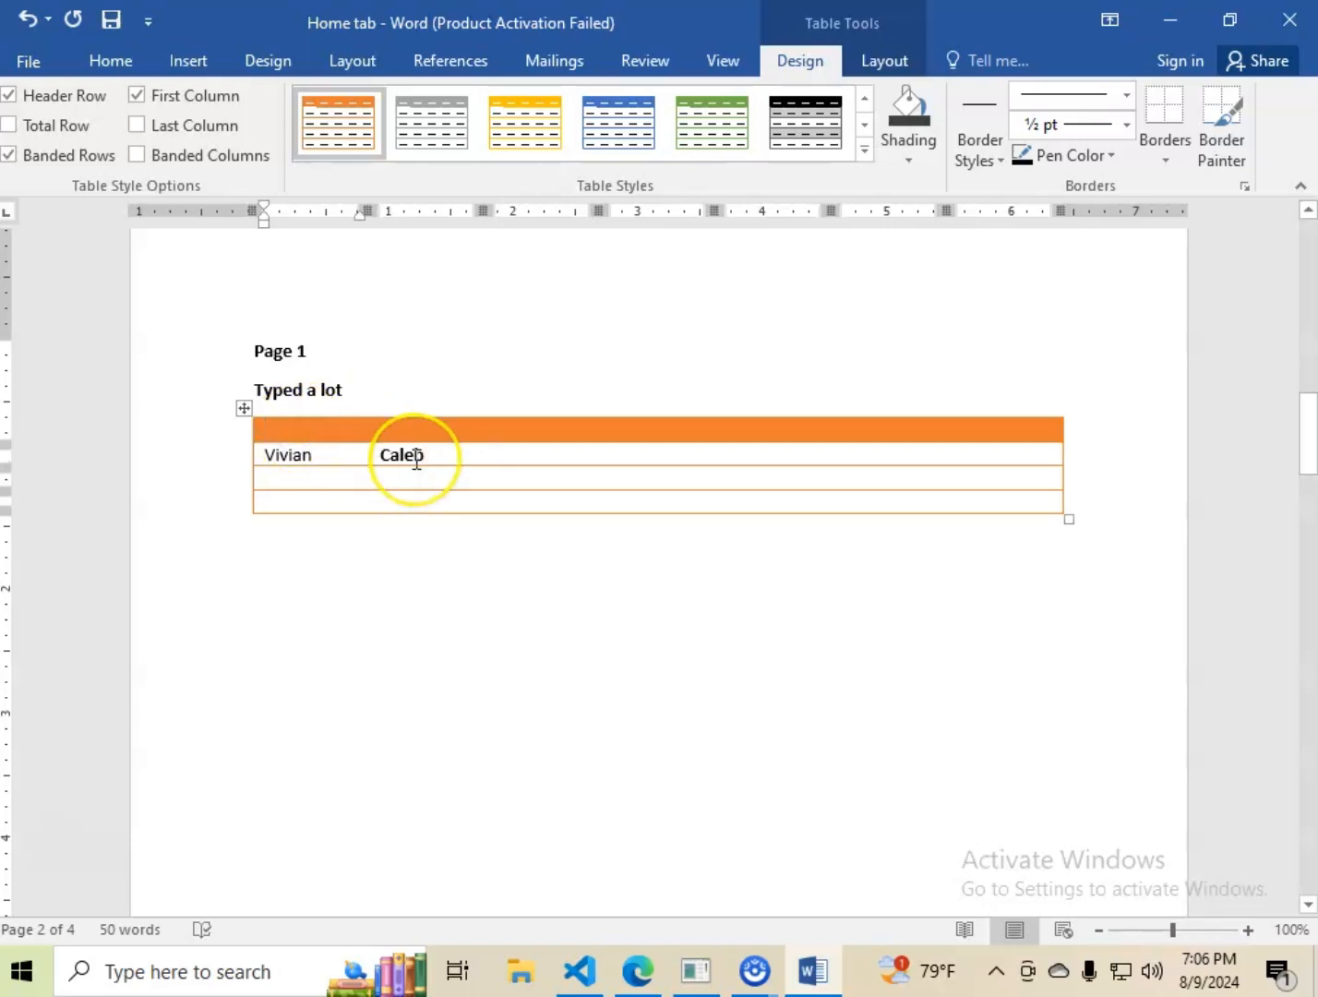
text(First)
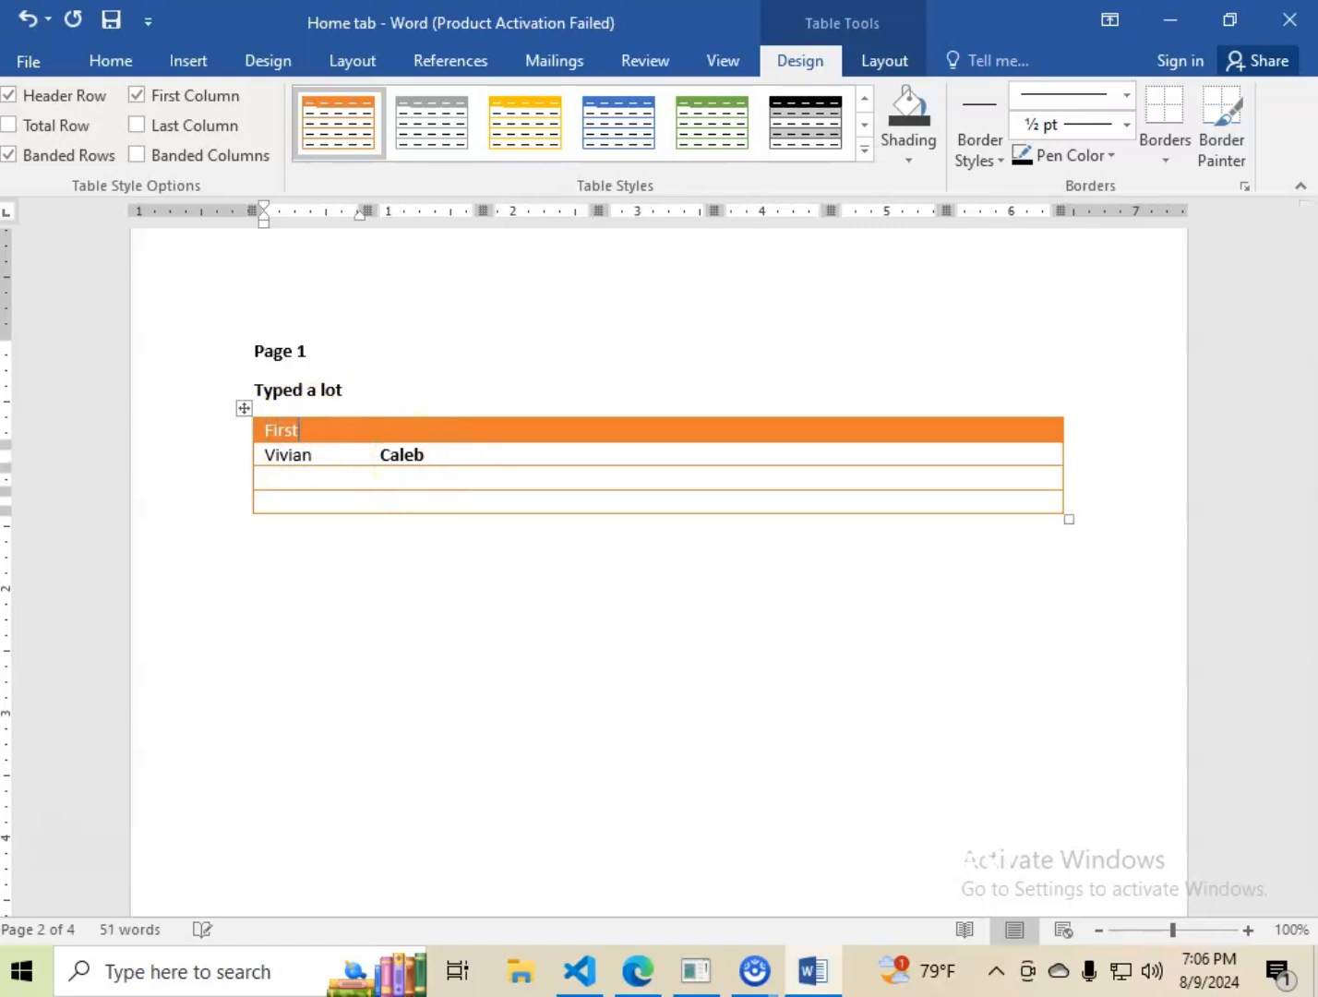
key(Tab)
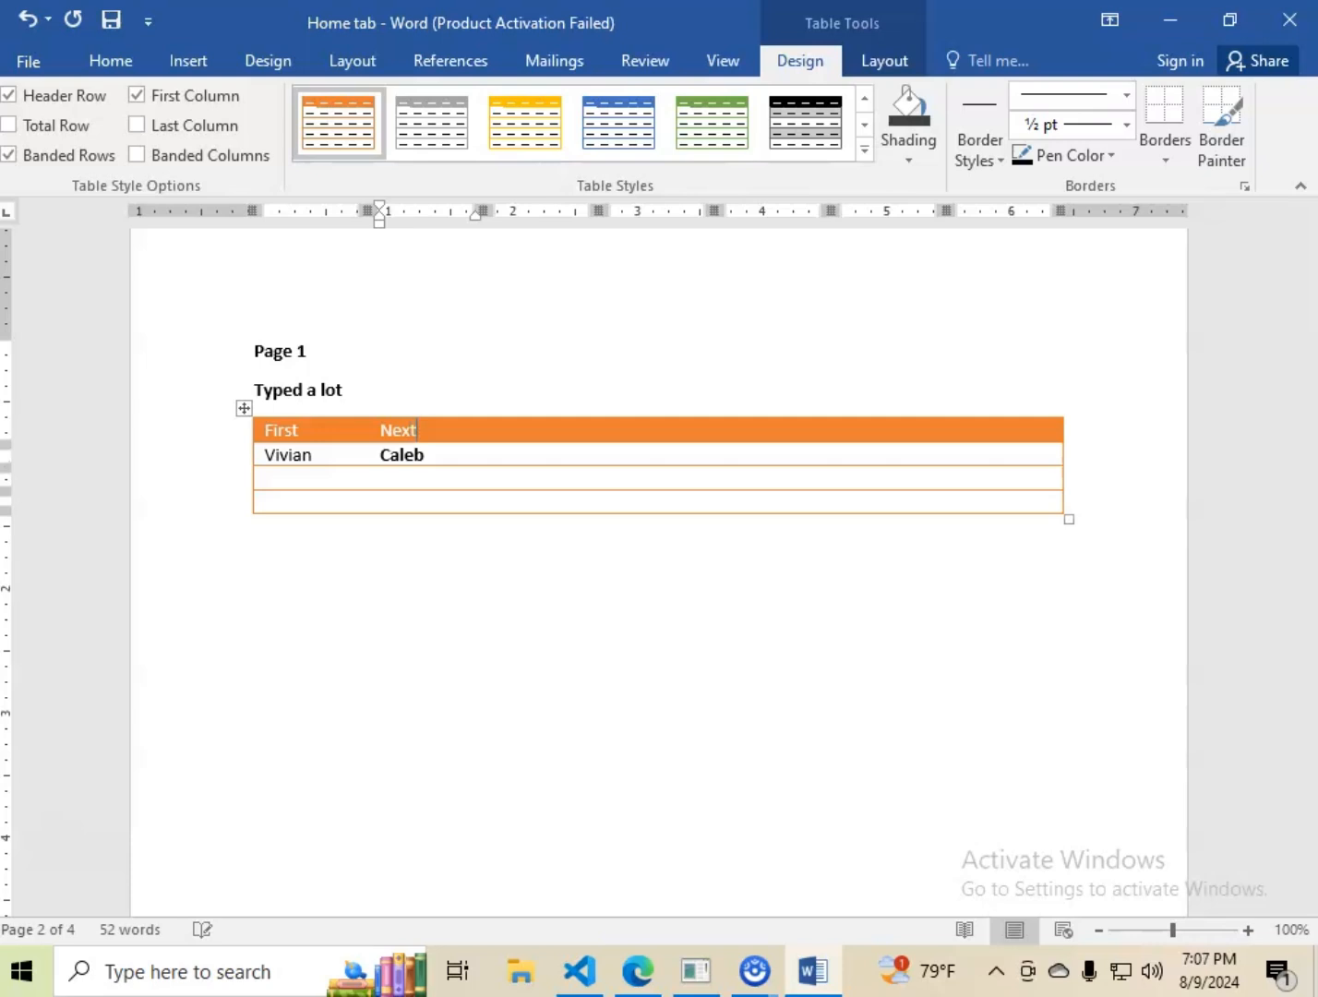
- Delete the whole orange table below "Typed a lot"
click(441, 521)
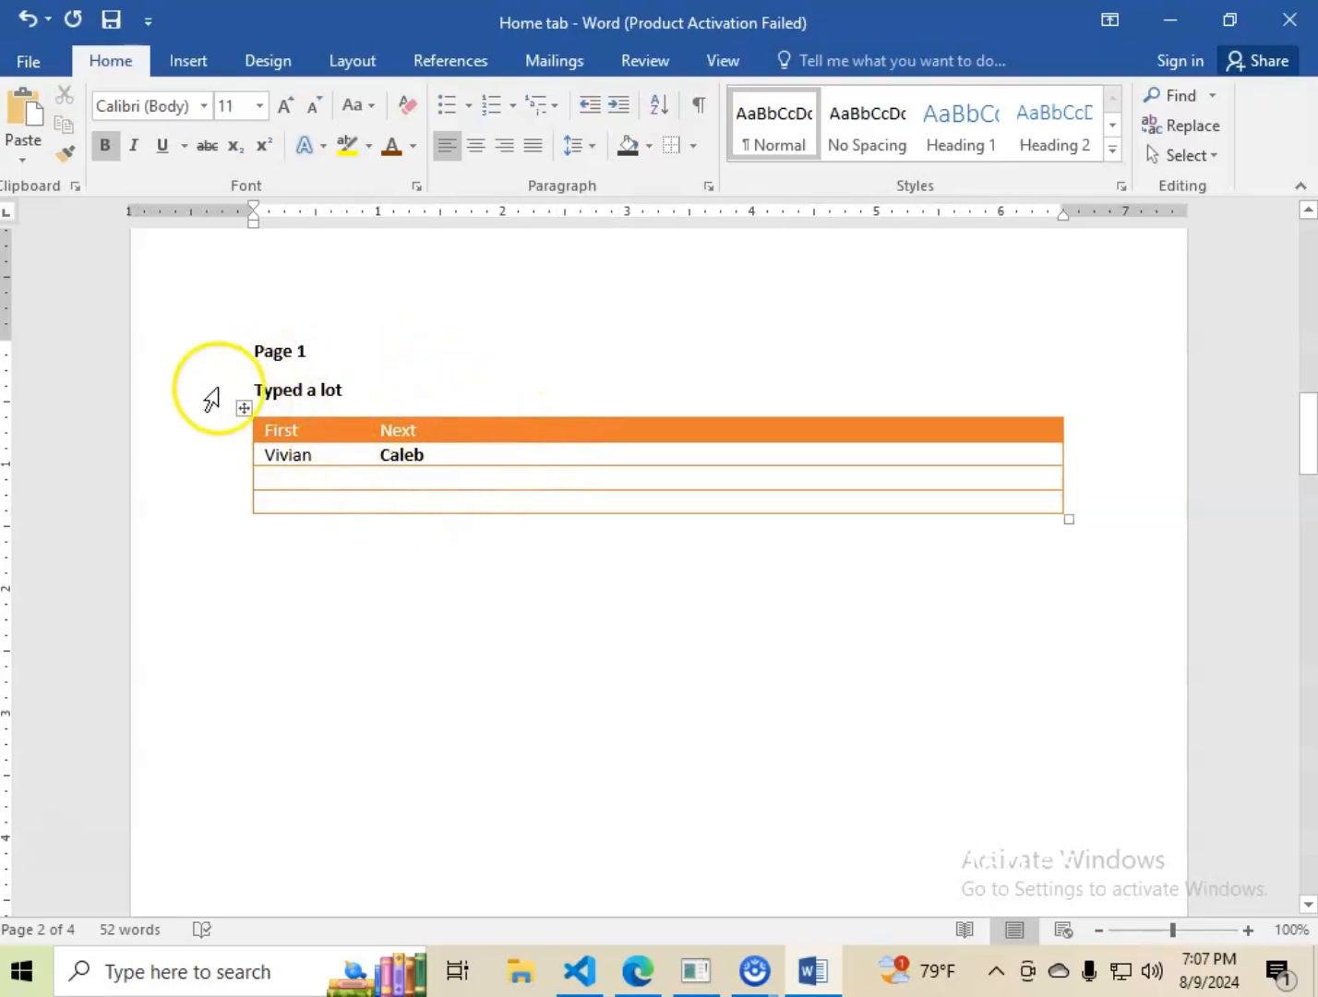
click(243, 407)
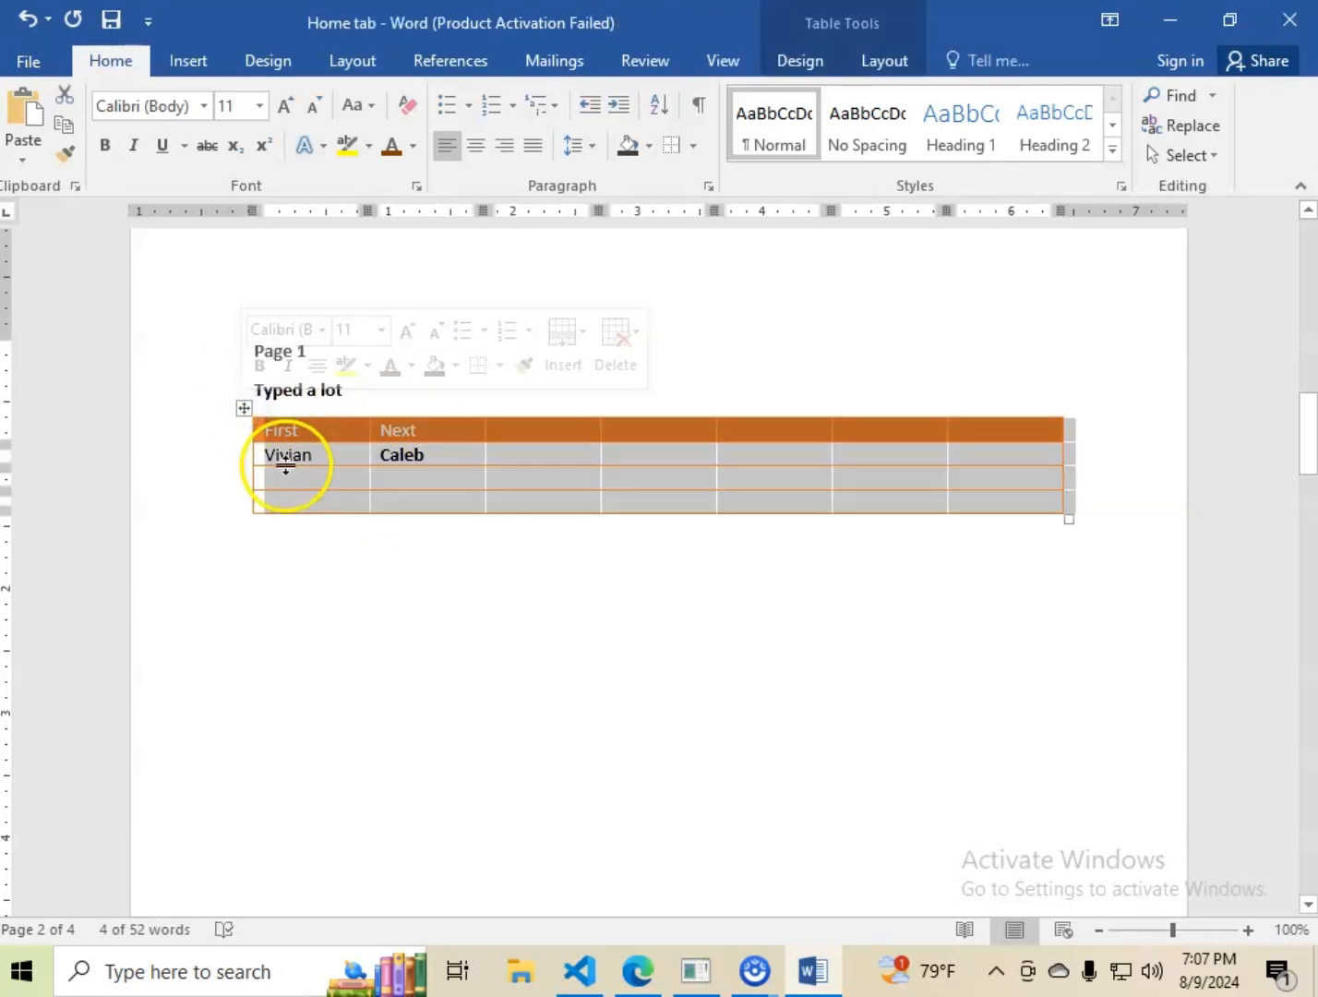
key(BackSpace)
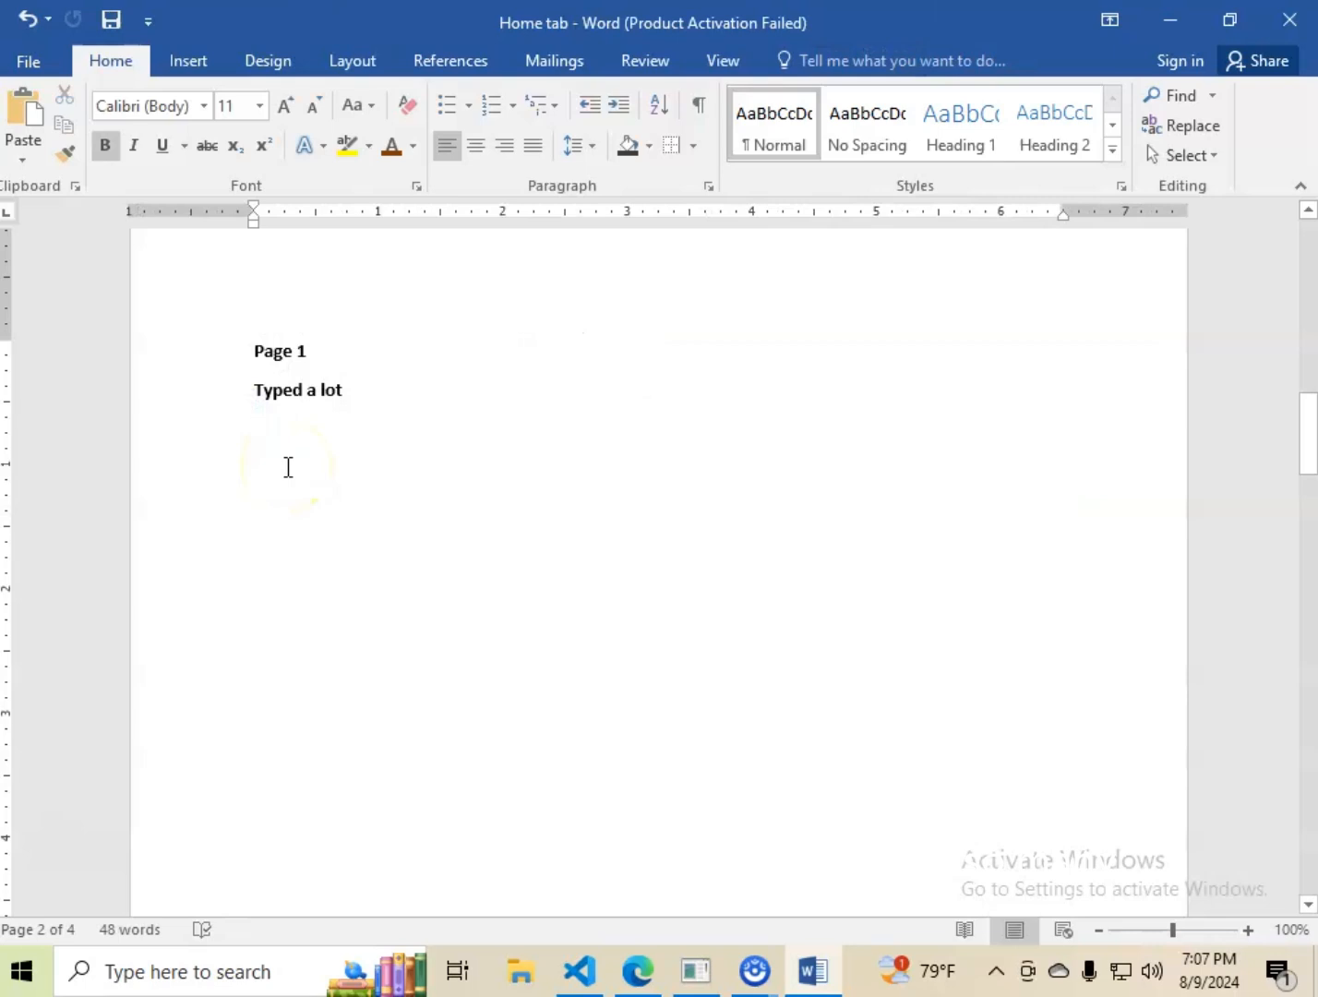
- Start a new table below "Typed a lot" with 15 columns and 30 rows
click(188, 64)
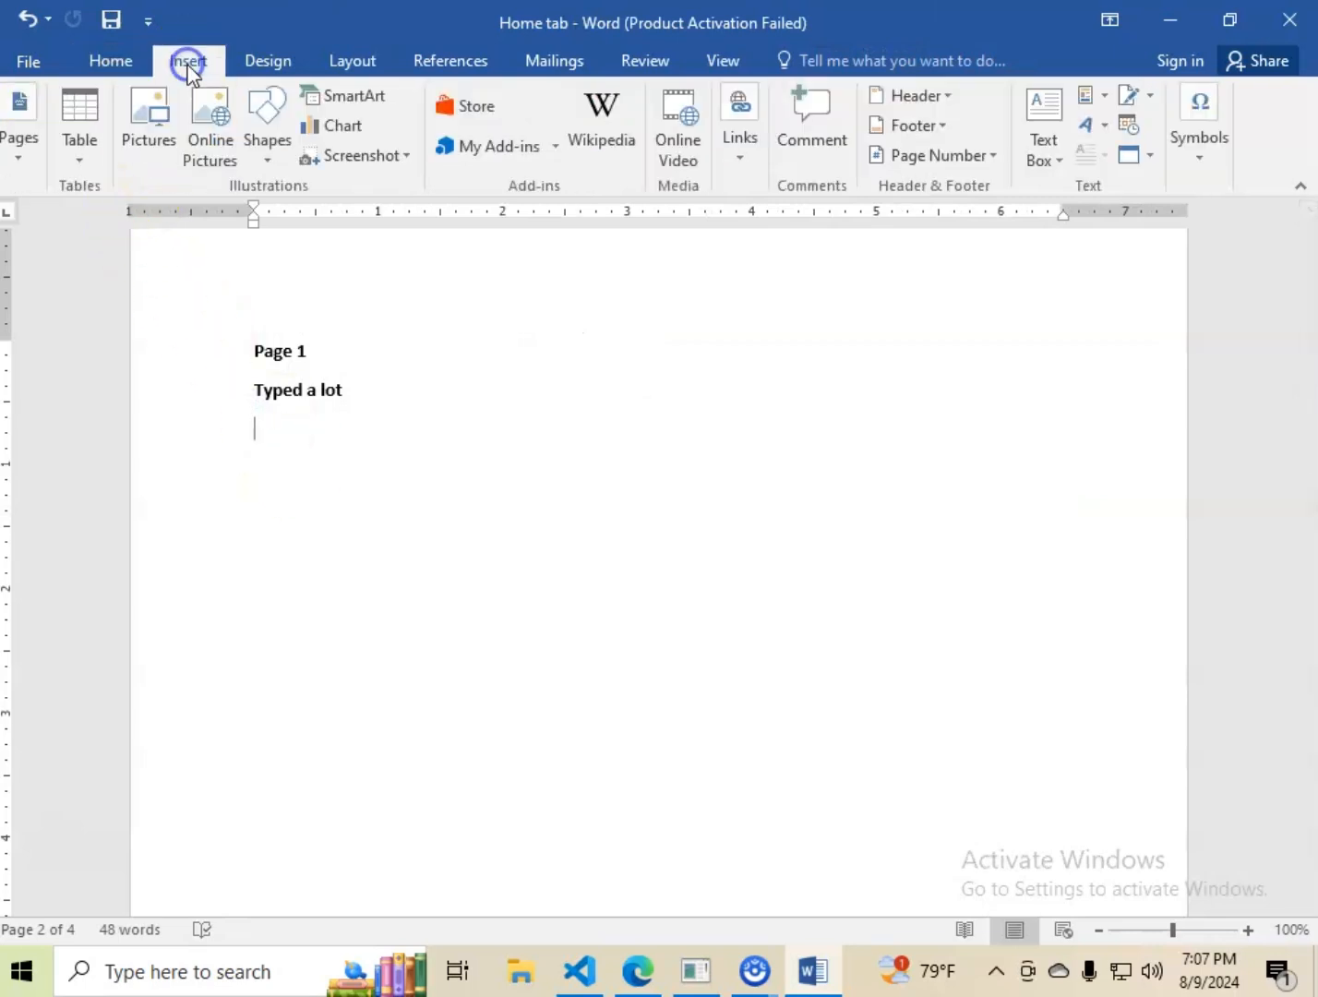
click(81, 150)
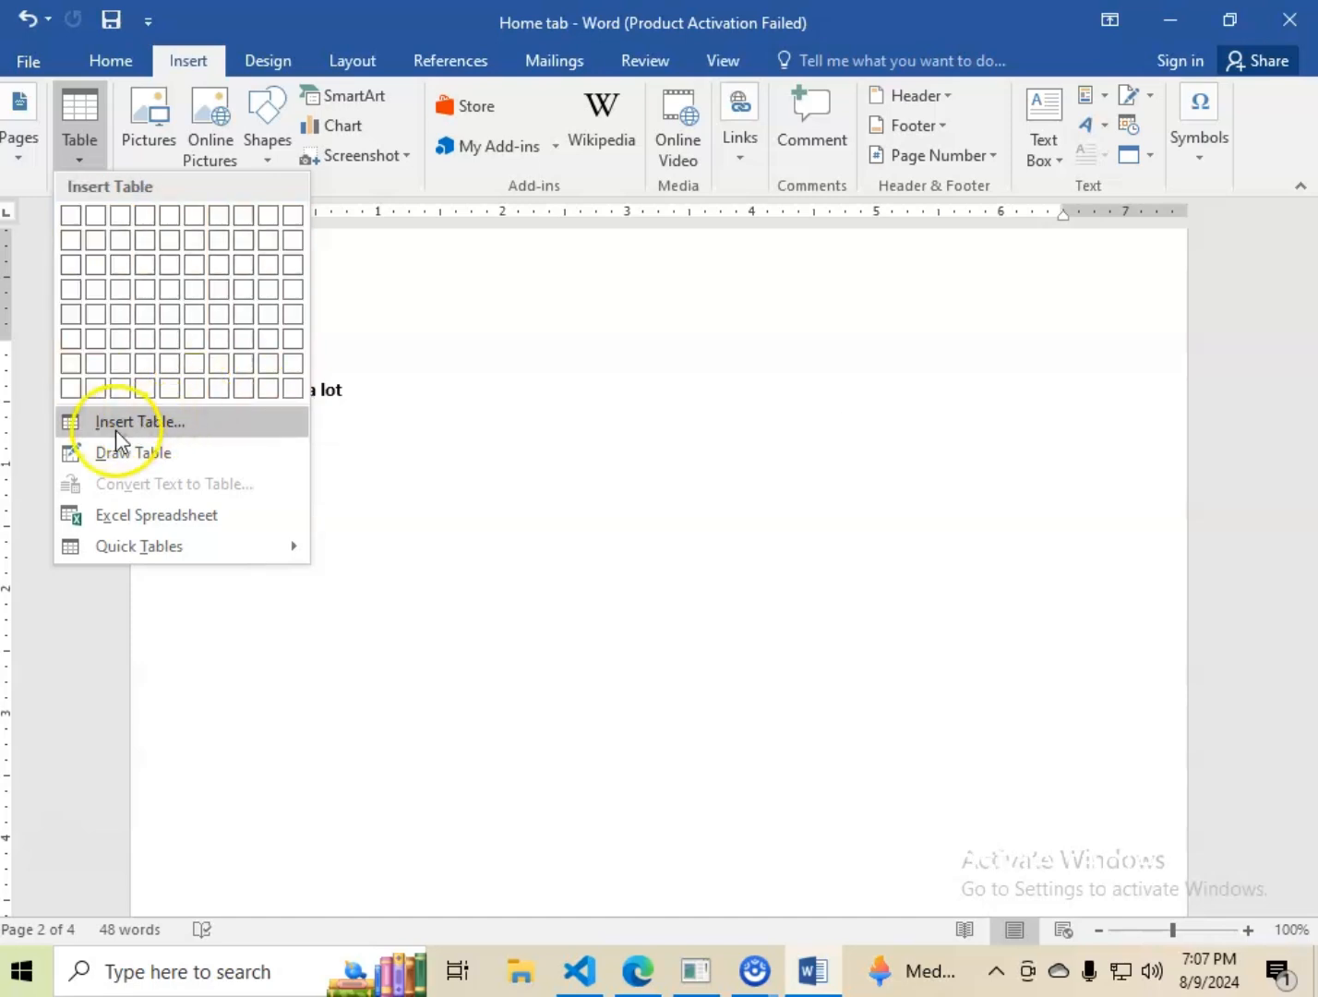
click(164, 423)
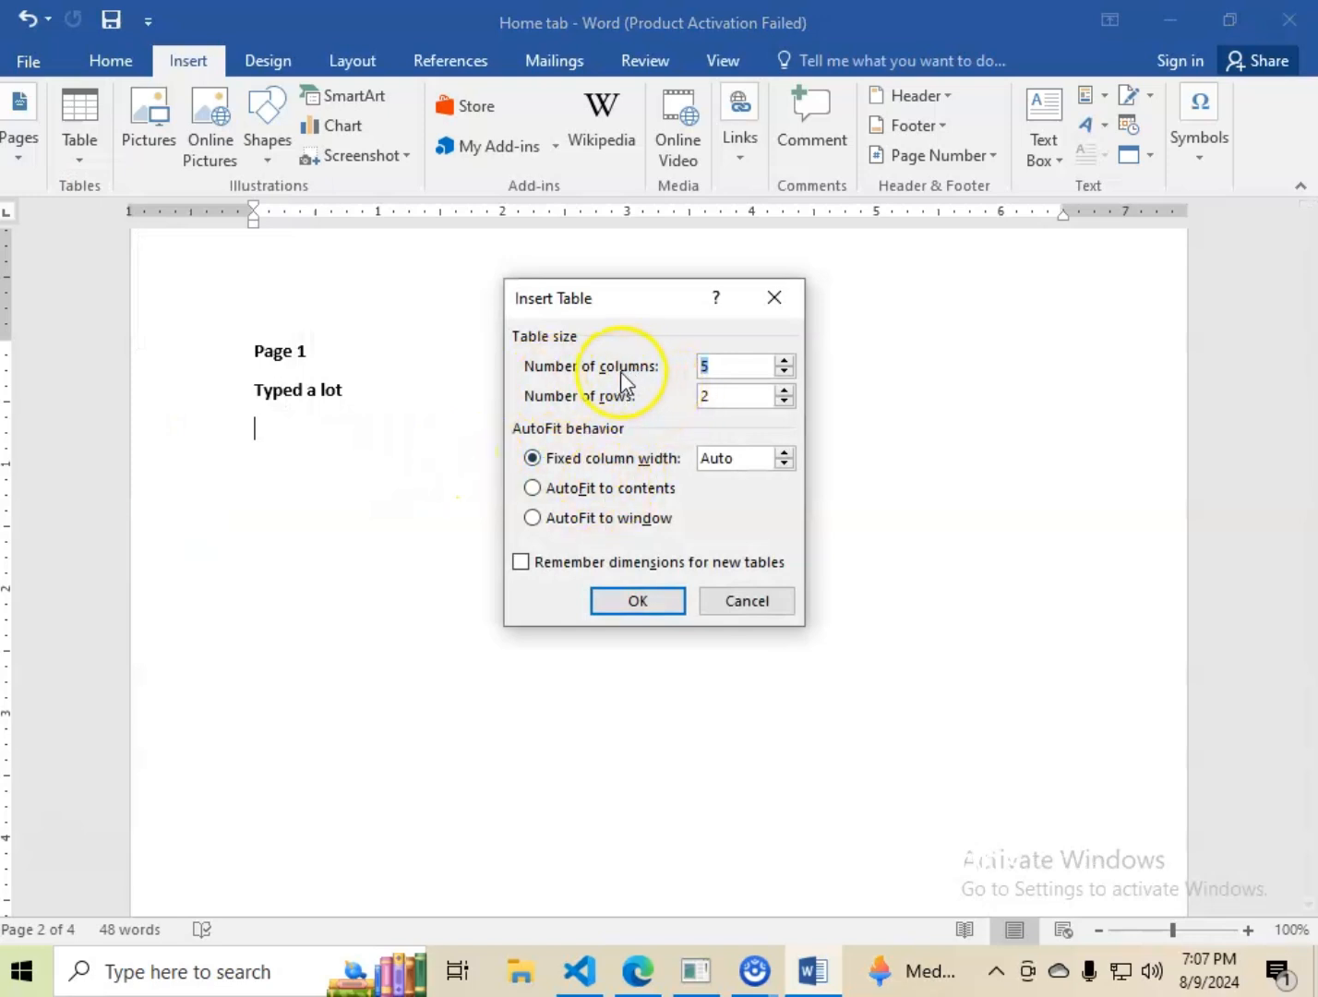
click(717, 363)
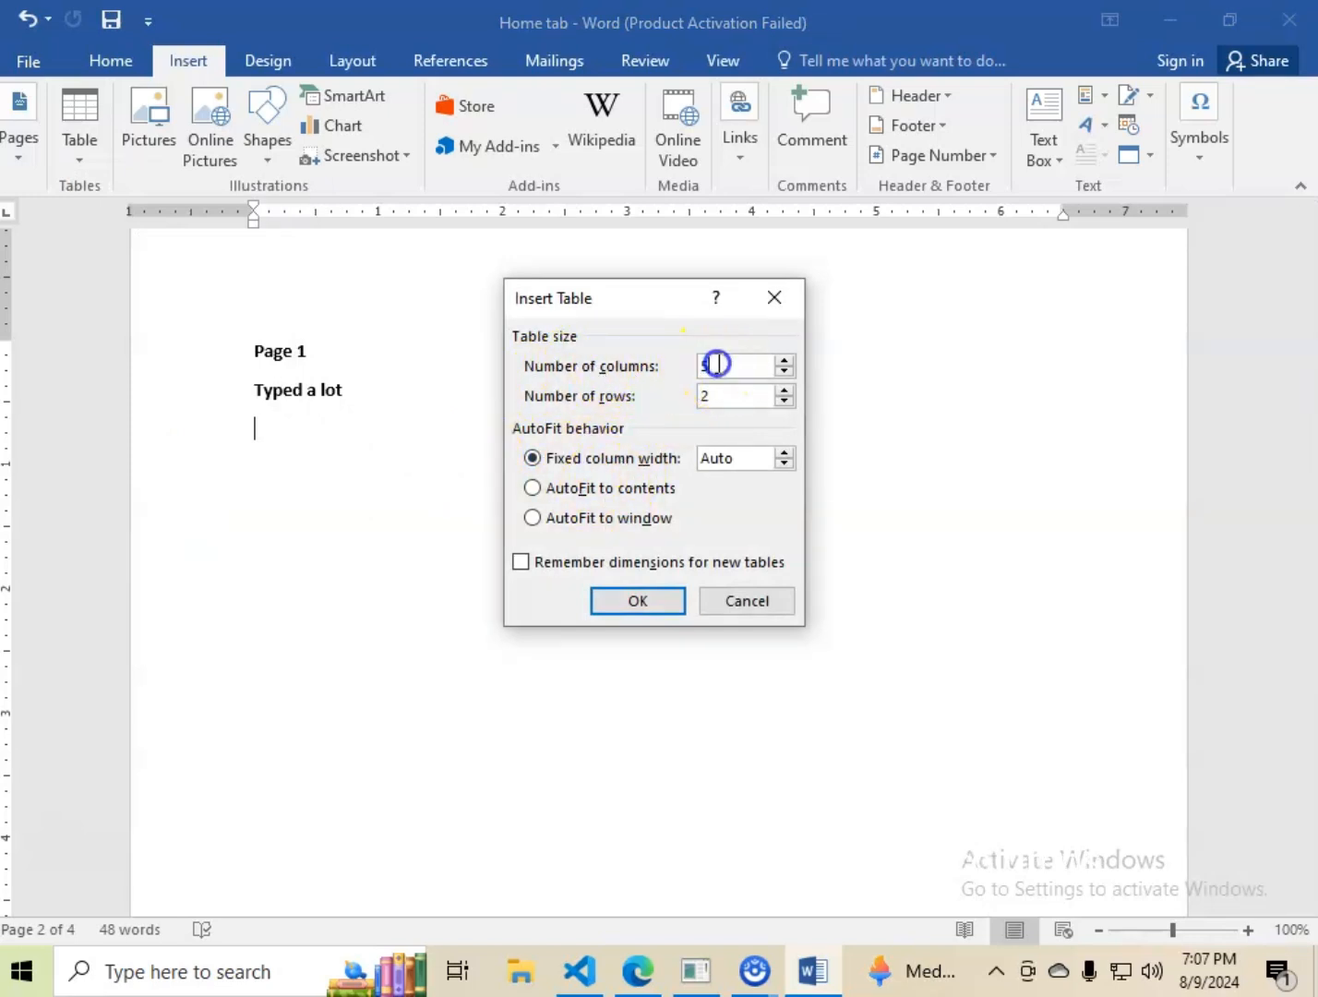
text(15)
drag(730, 393, 636, 415)
text(30)
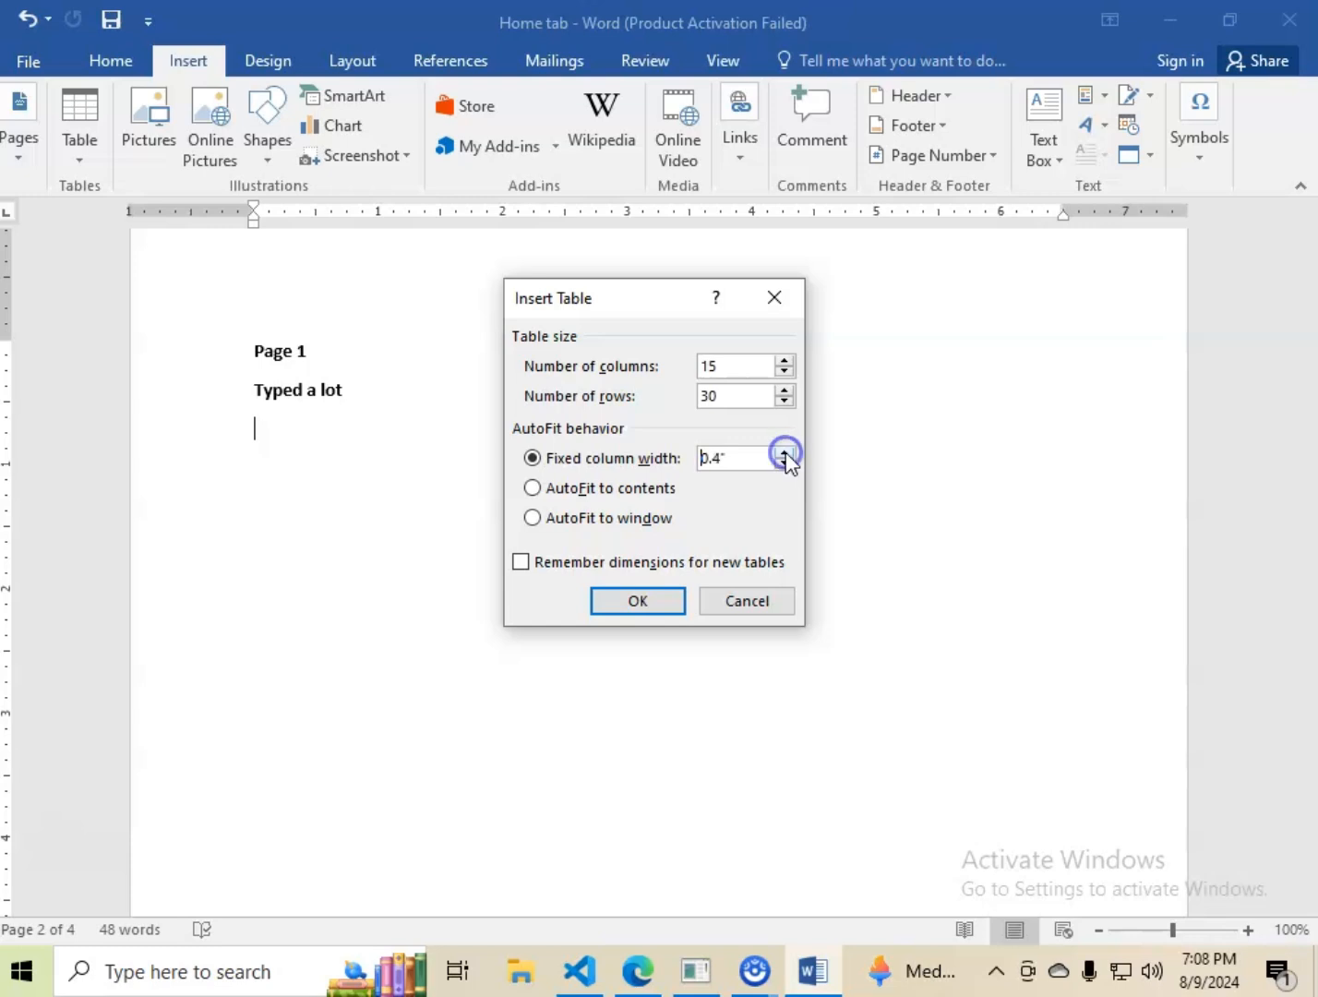
- Choose AutoFit to contents for the new table and insert it
click(784, 453)
click(785, 464)
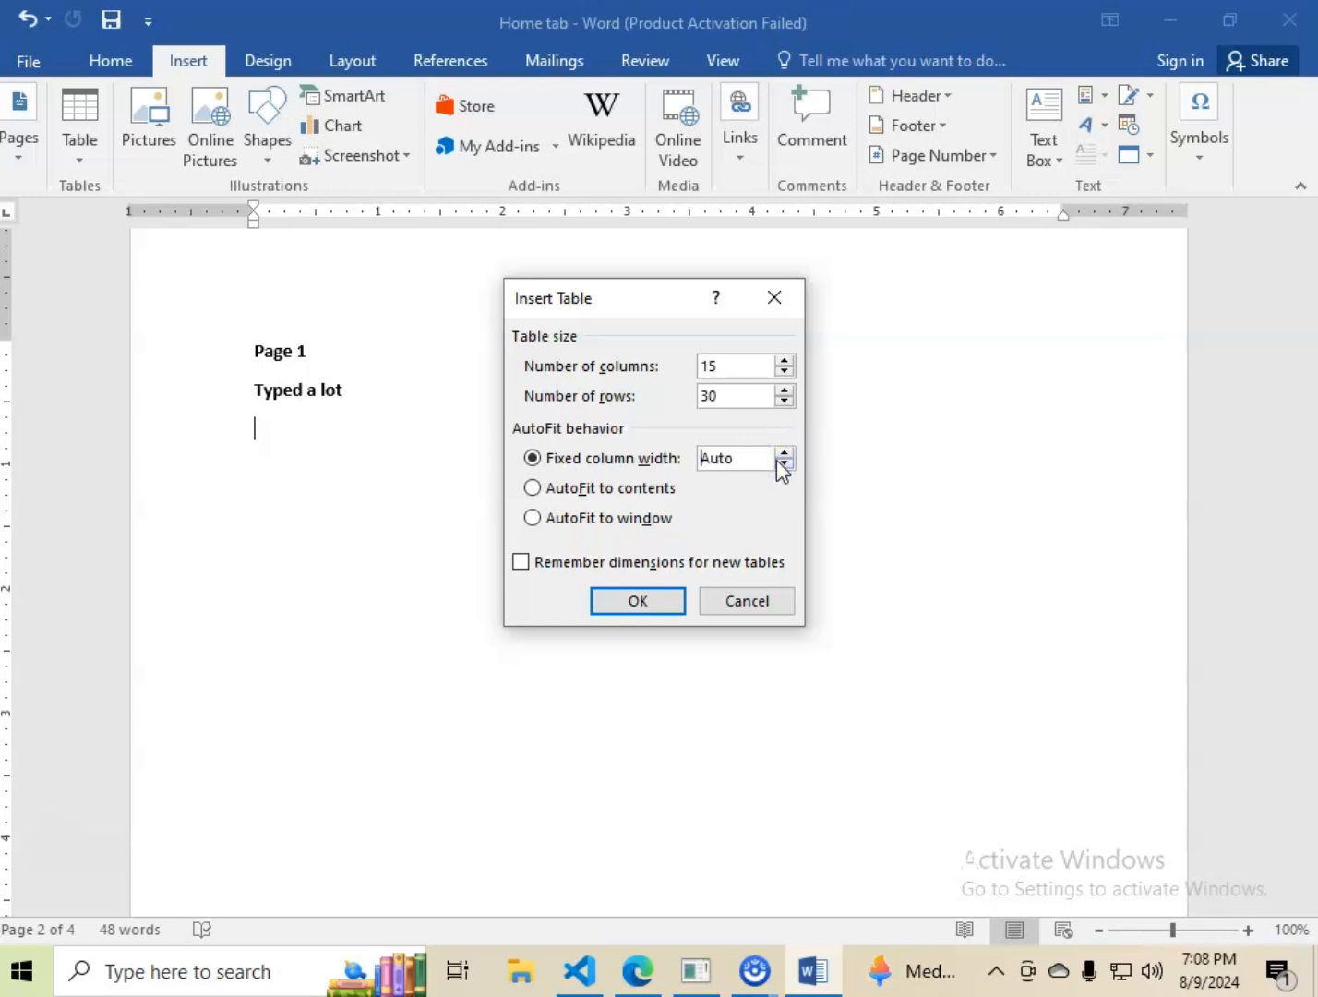
click(534, 489)
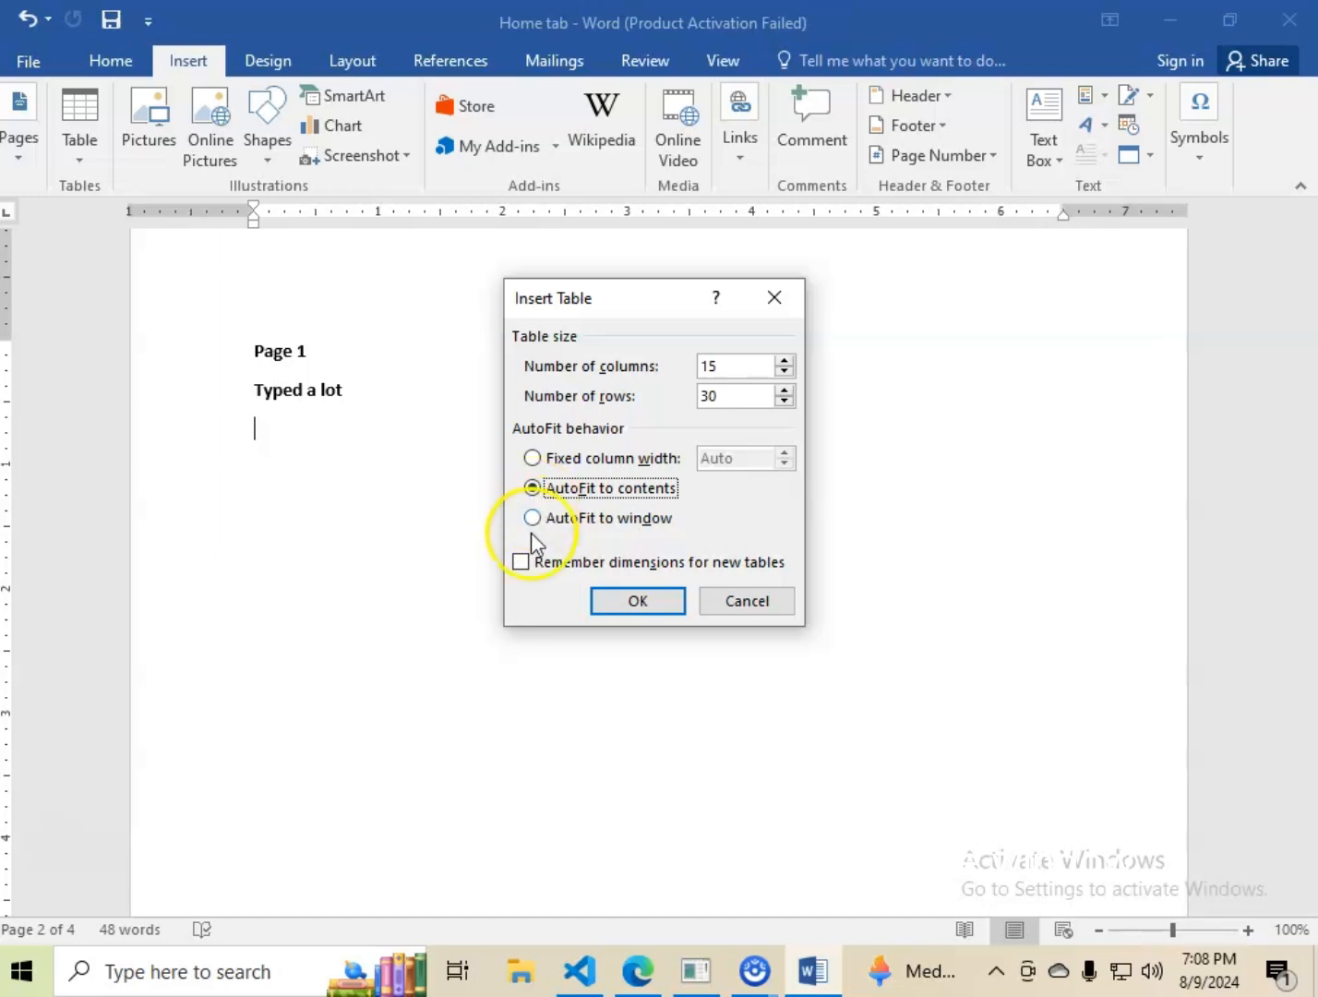
click(531, 522)
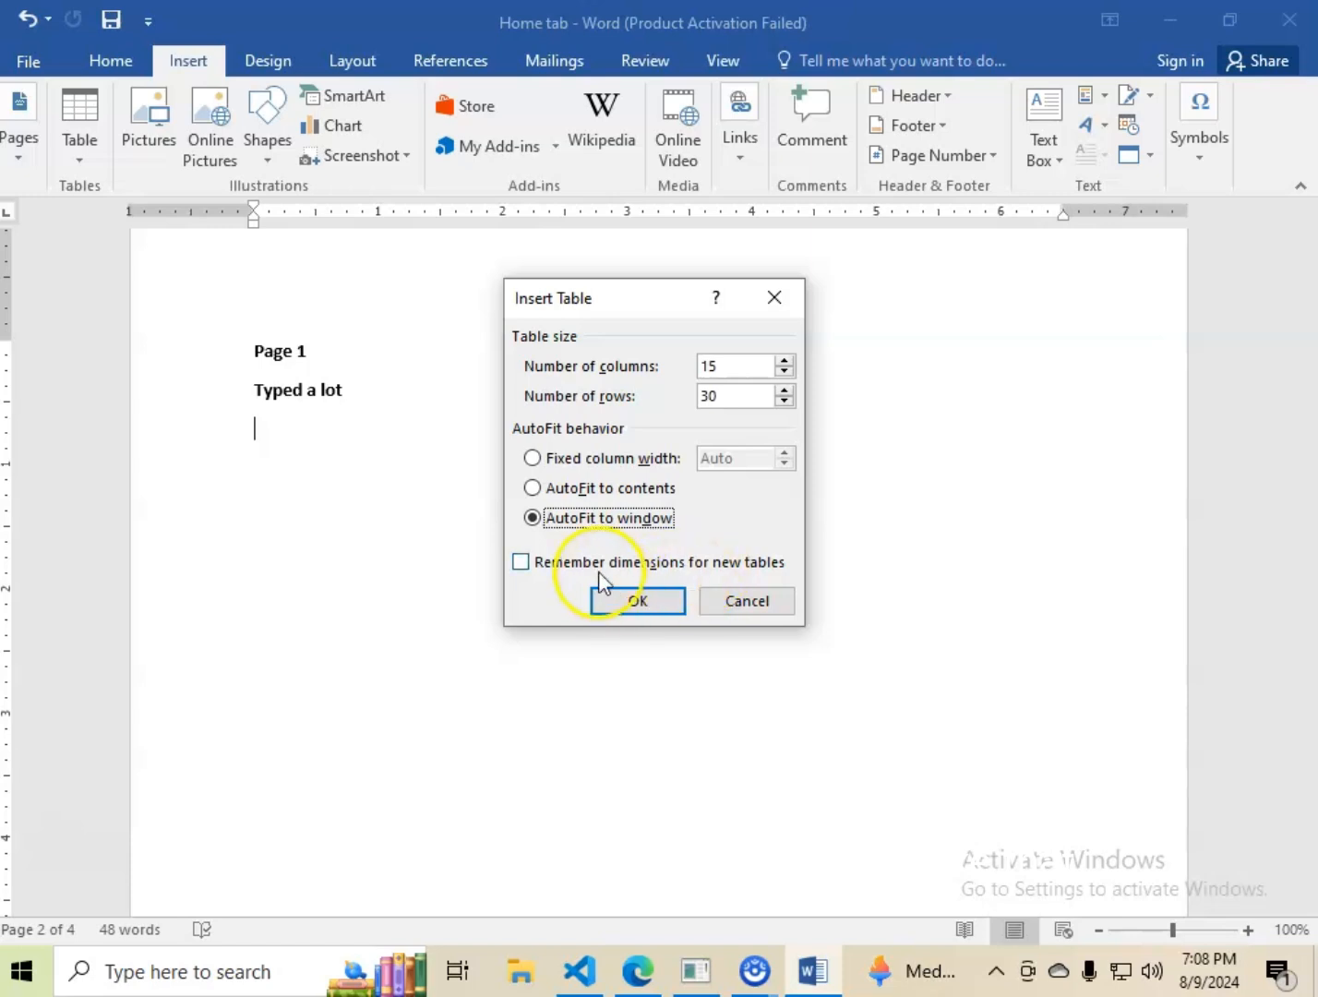
click(533, 488)
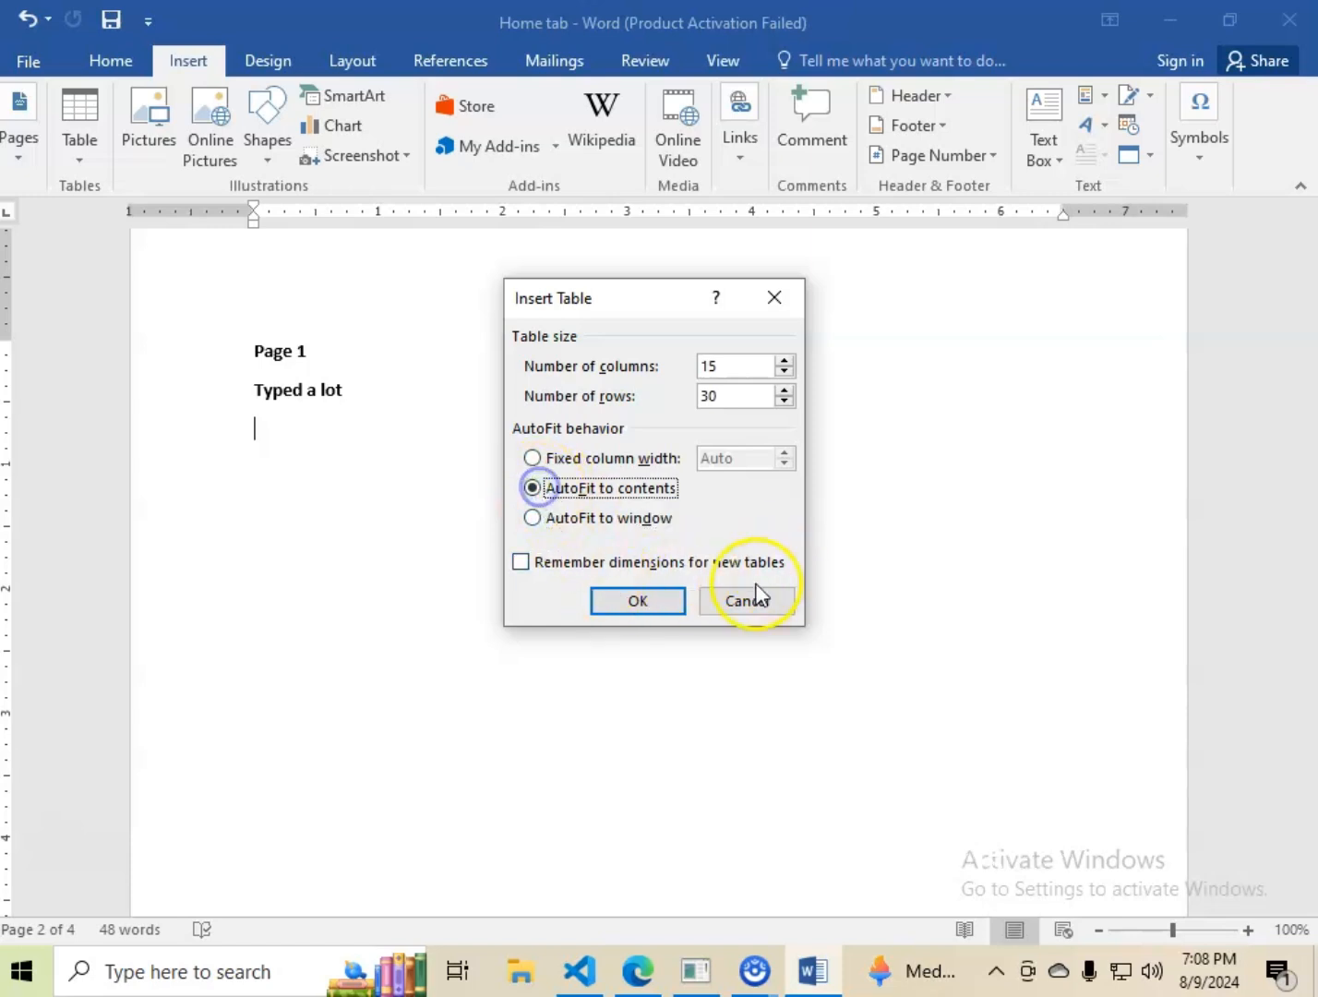
click(653, 600)
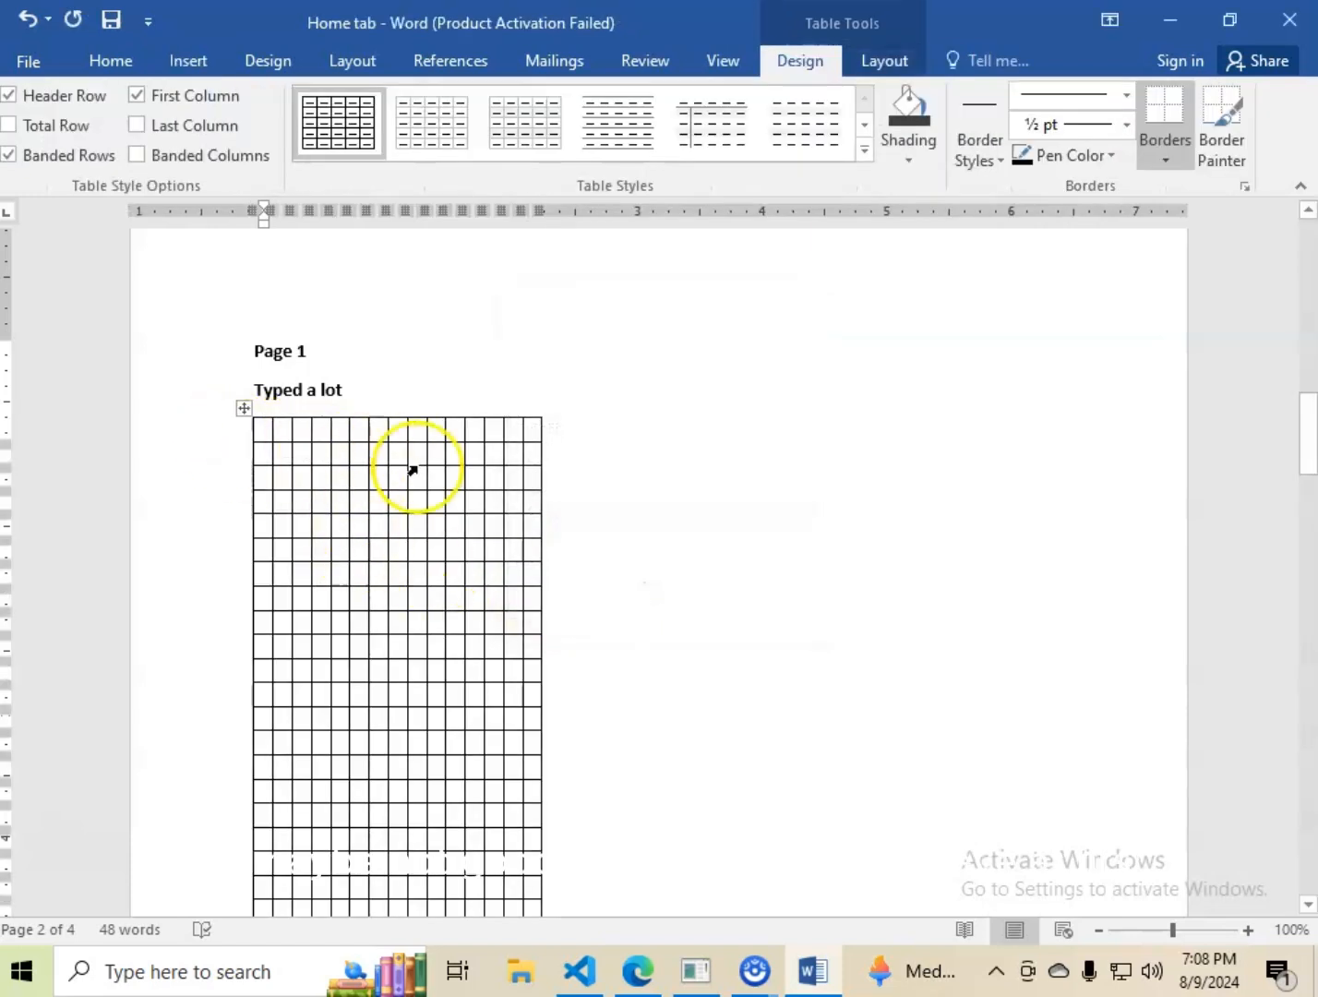
- Enter the headings "No", "Date" and "Amount" in the first three cells of the table's top row
scroll(554, 683, down, 3)
scroll(585, 692, down, 5)
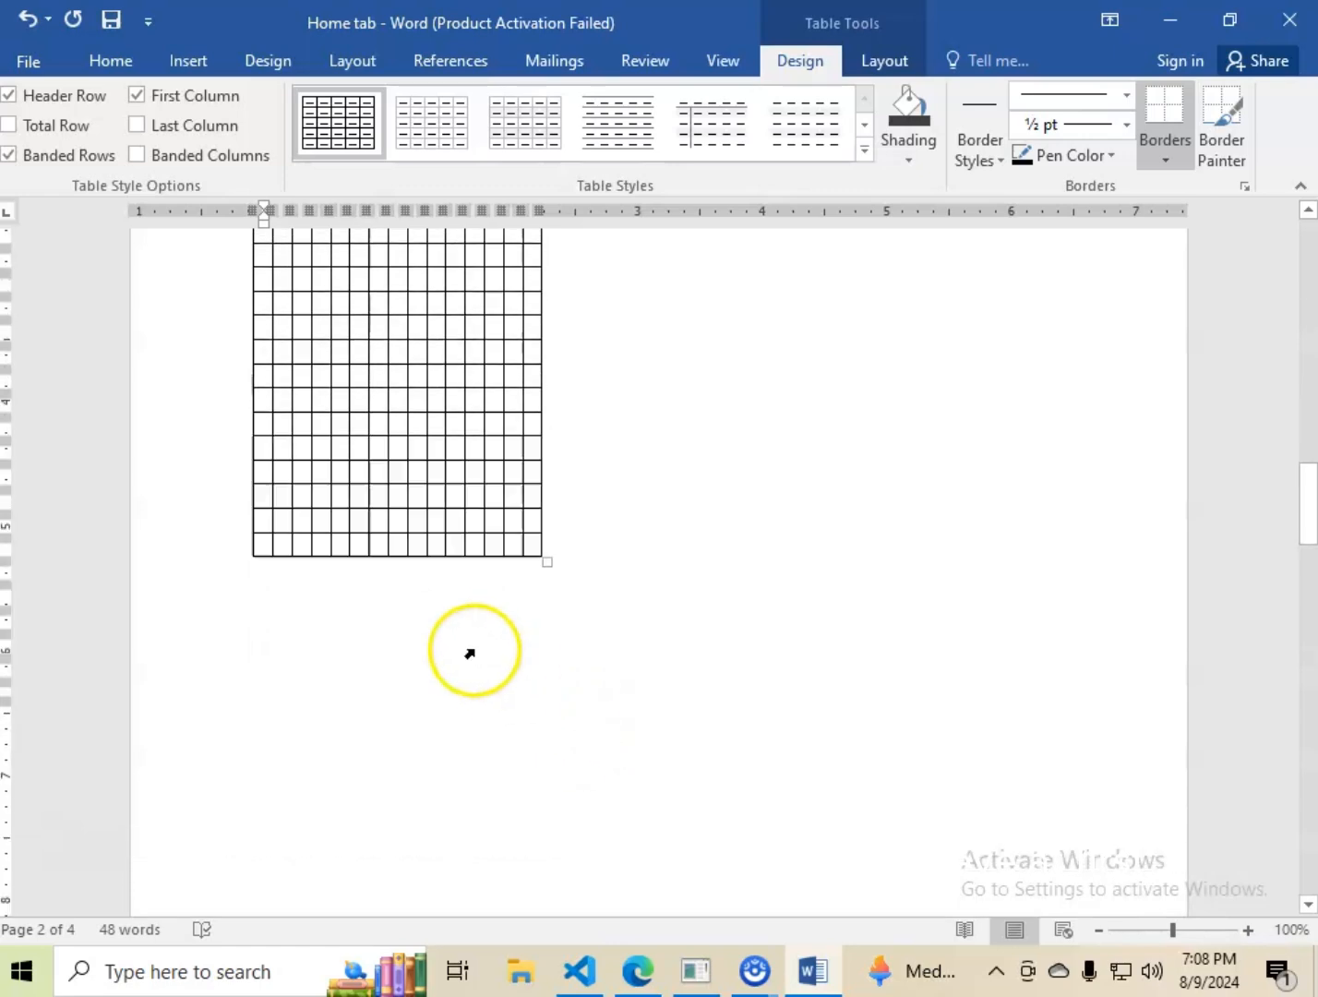
scroll(466, 646, up, 12)
scroll(317, 608, down, 2)
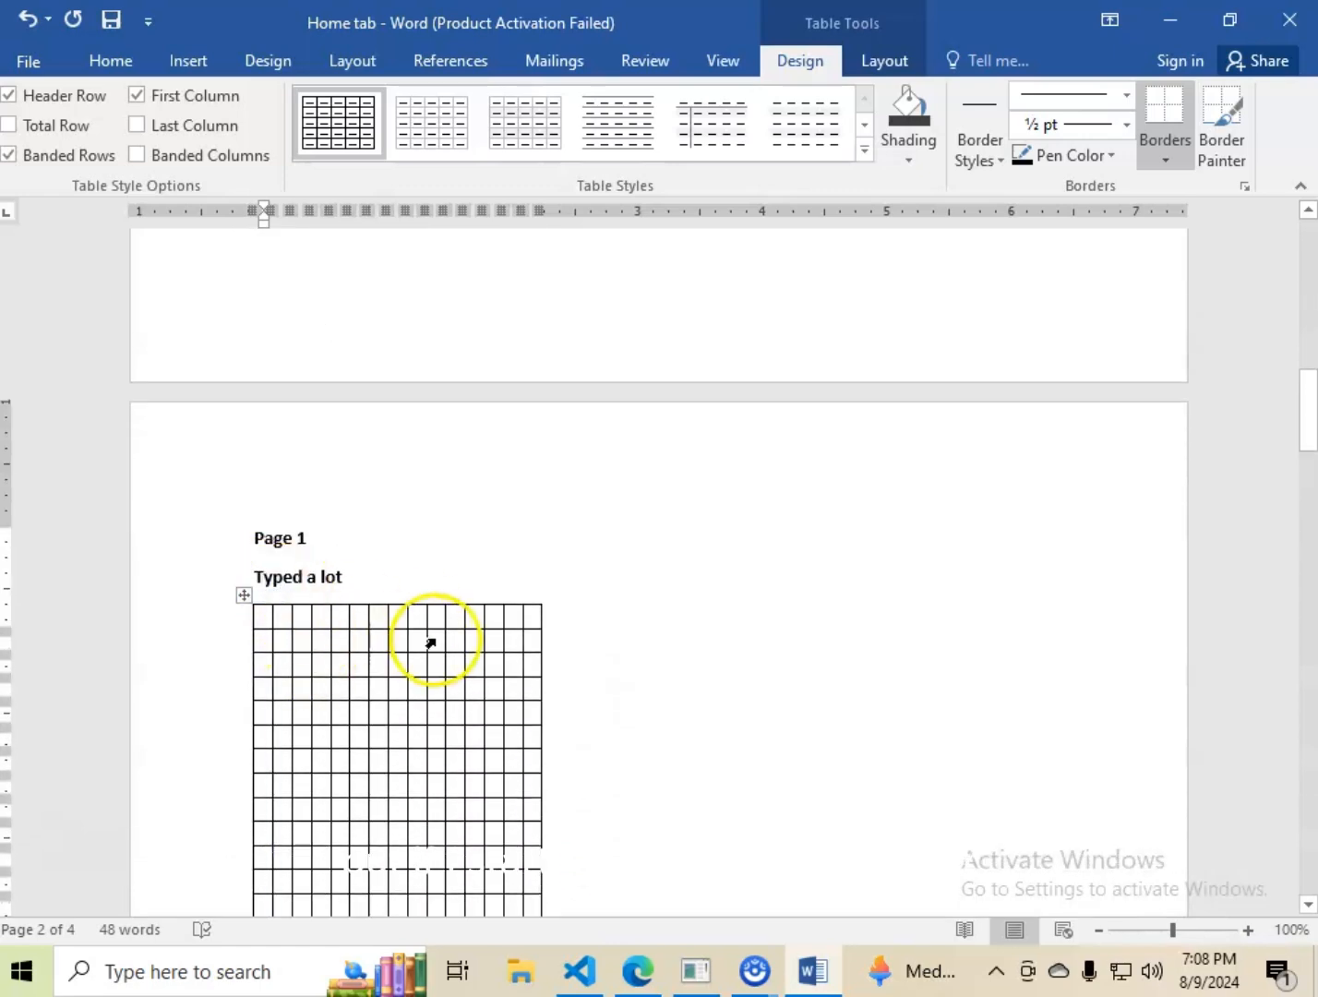
mouse_move(482, 574)
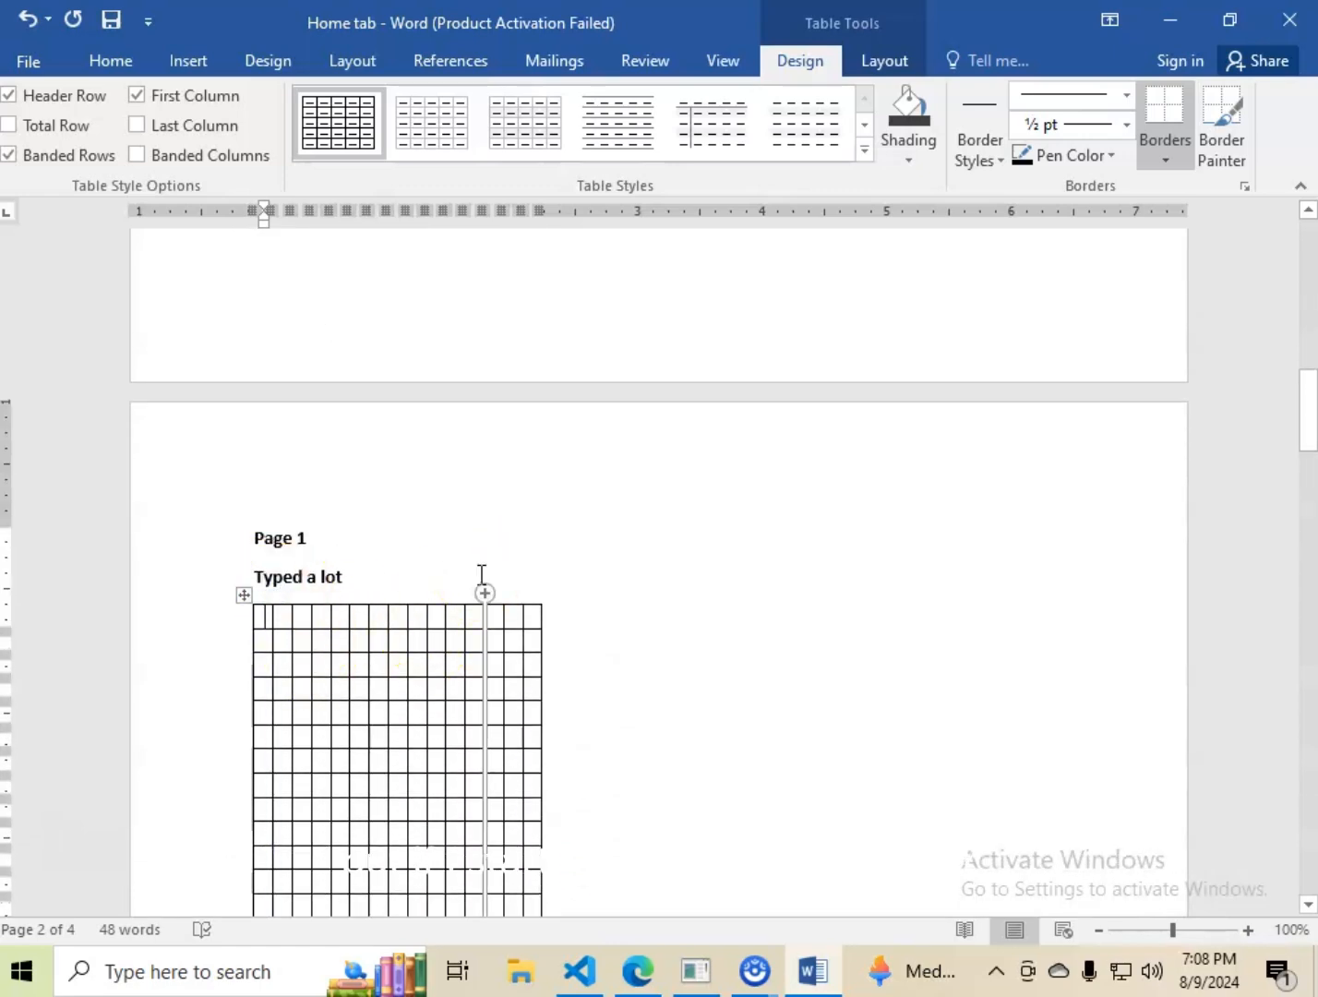
text(No)
key(Tab)
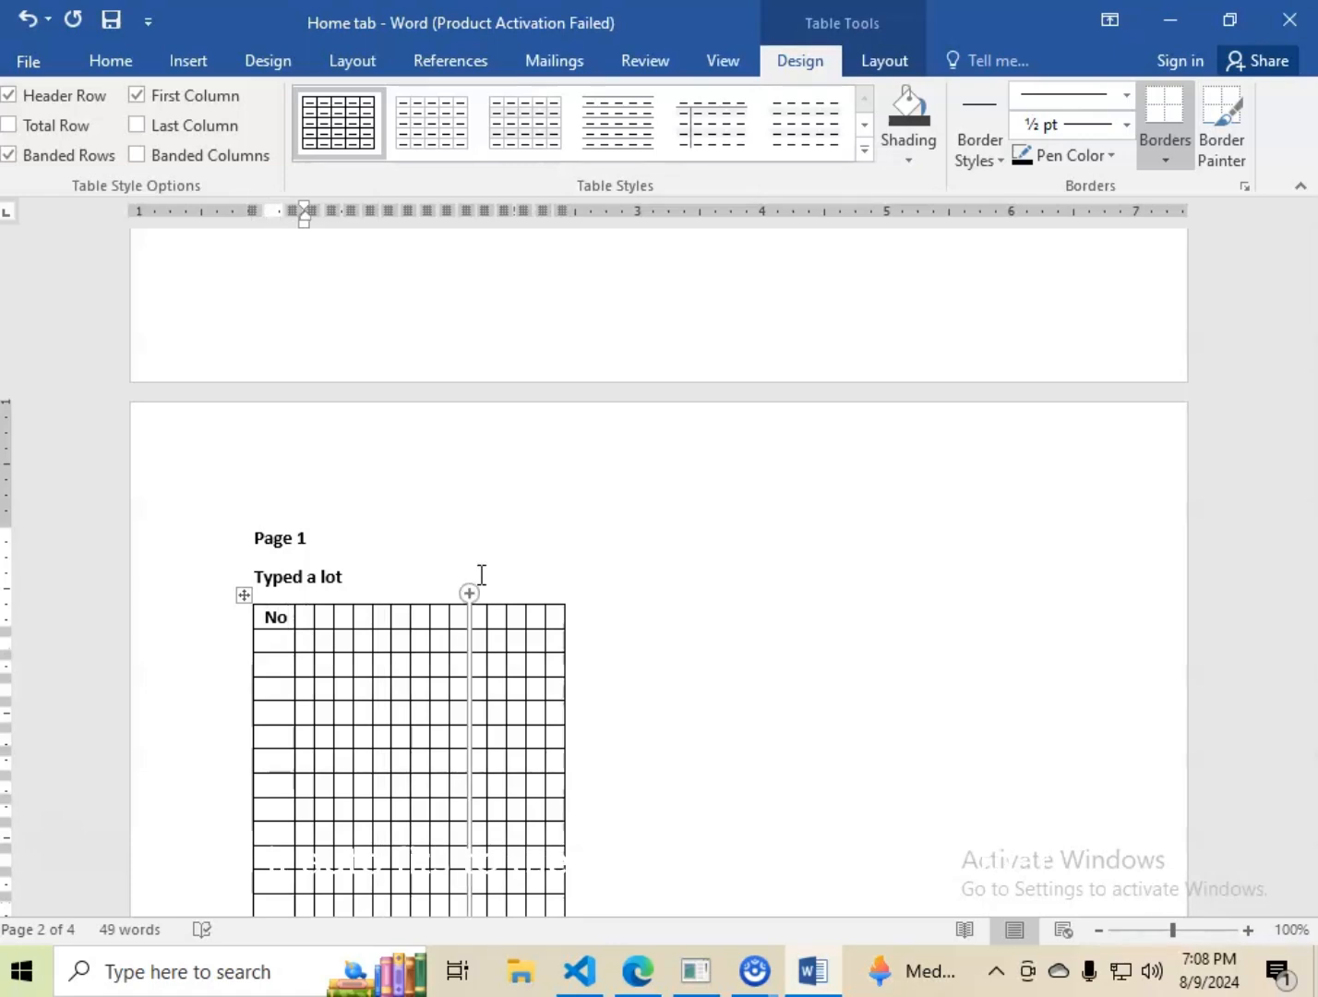
text(Date)
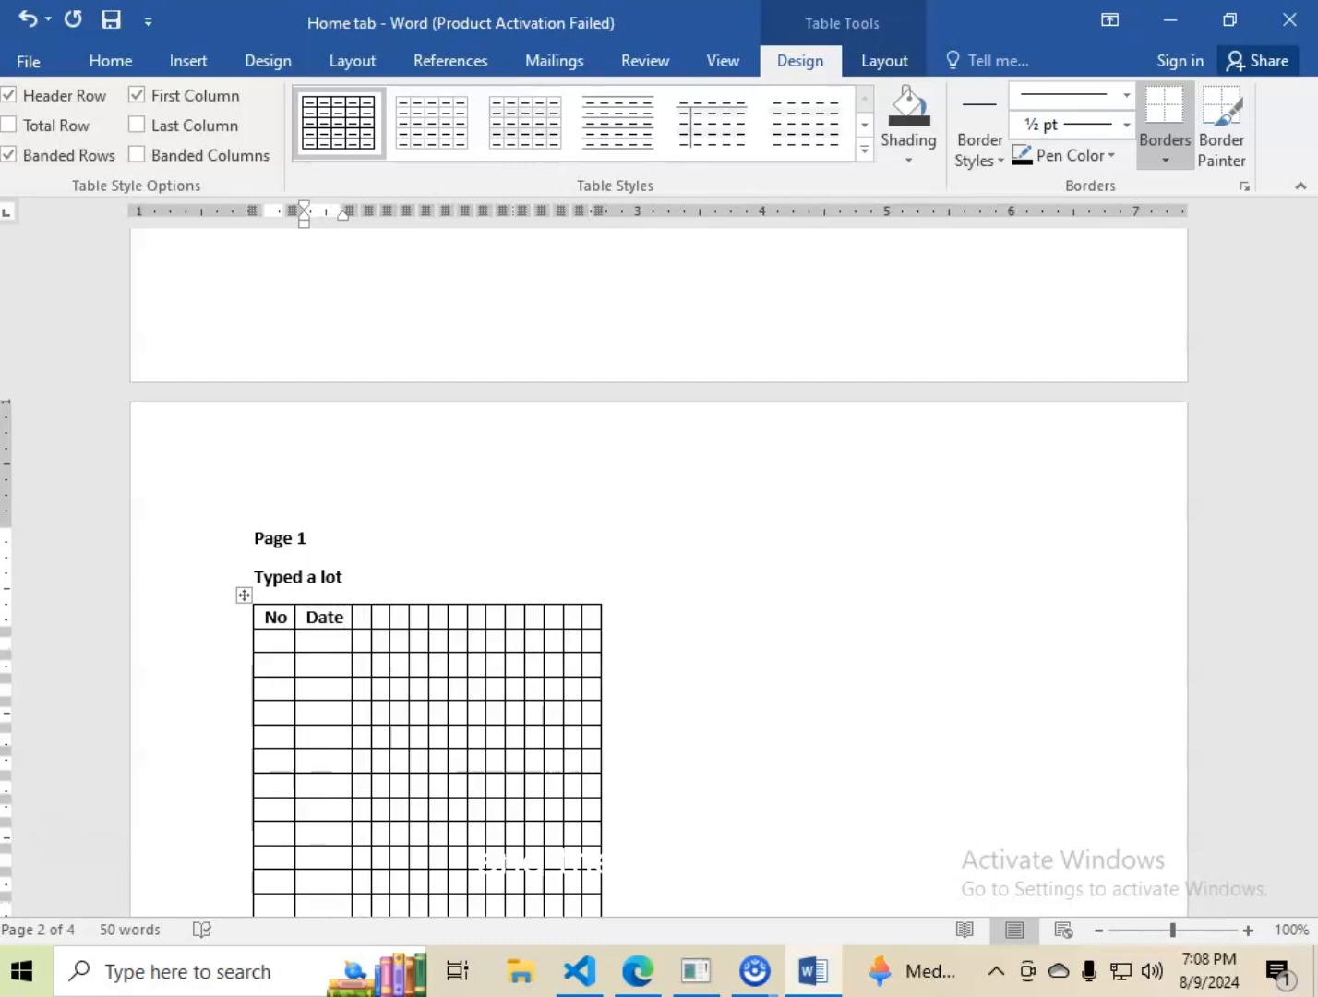
key(Tab)
text(Amoun)
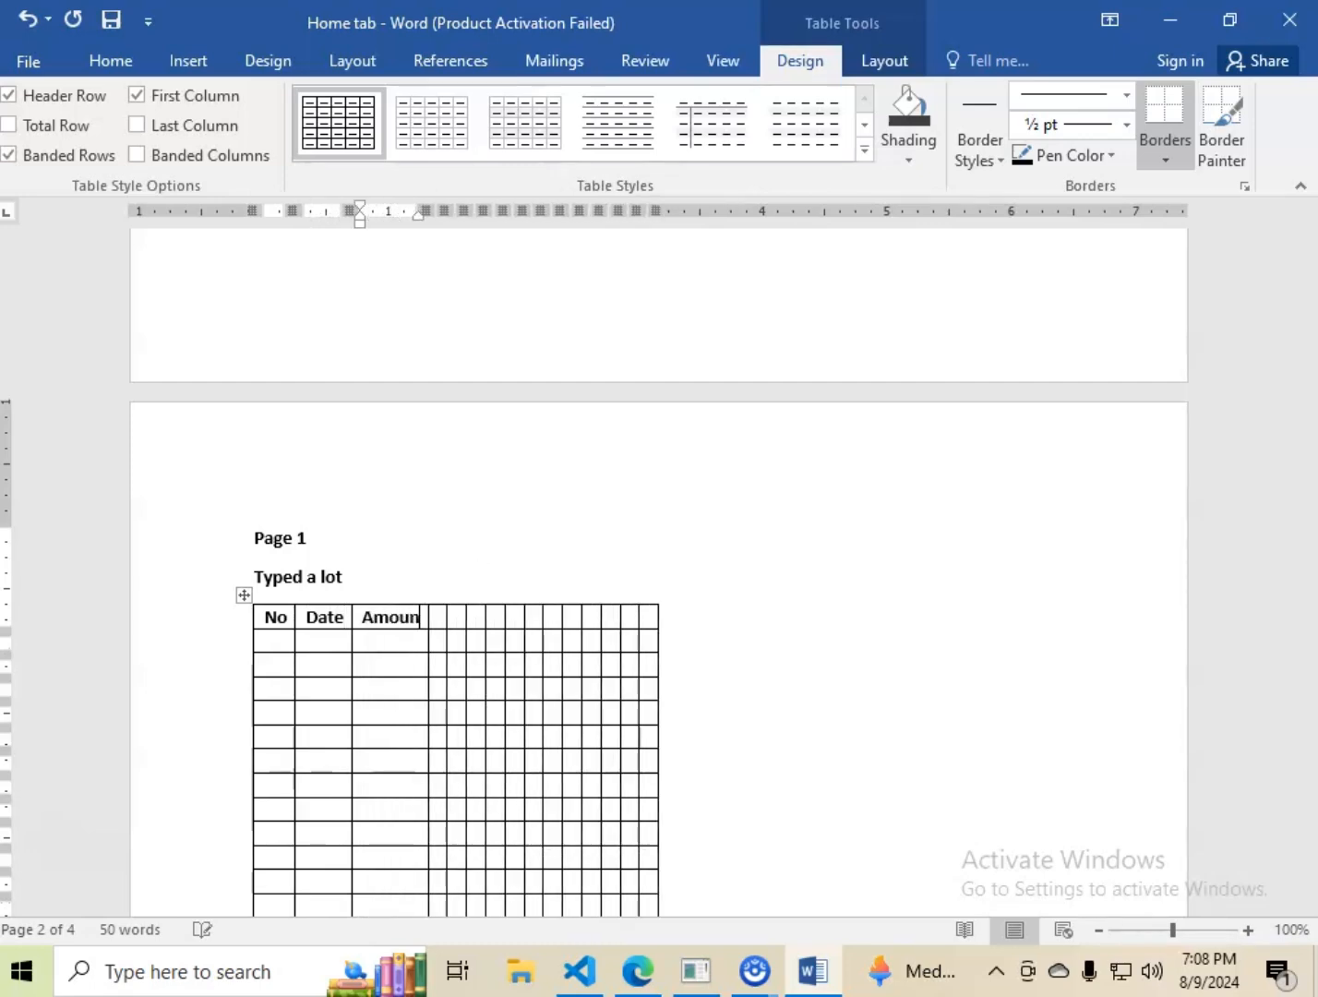
text(t)
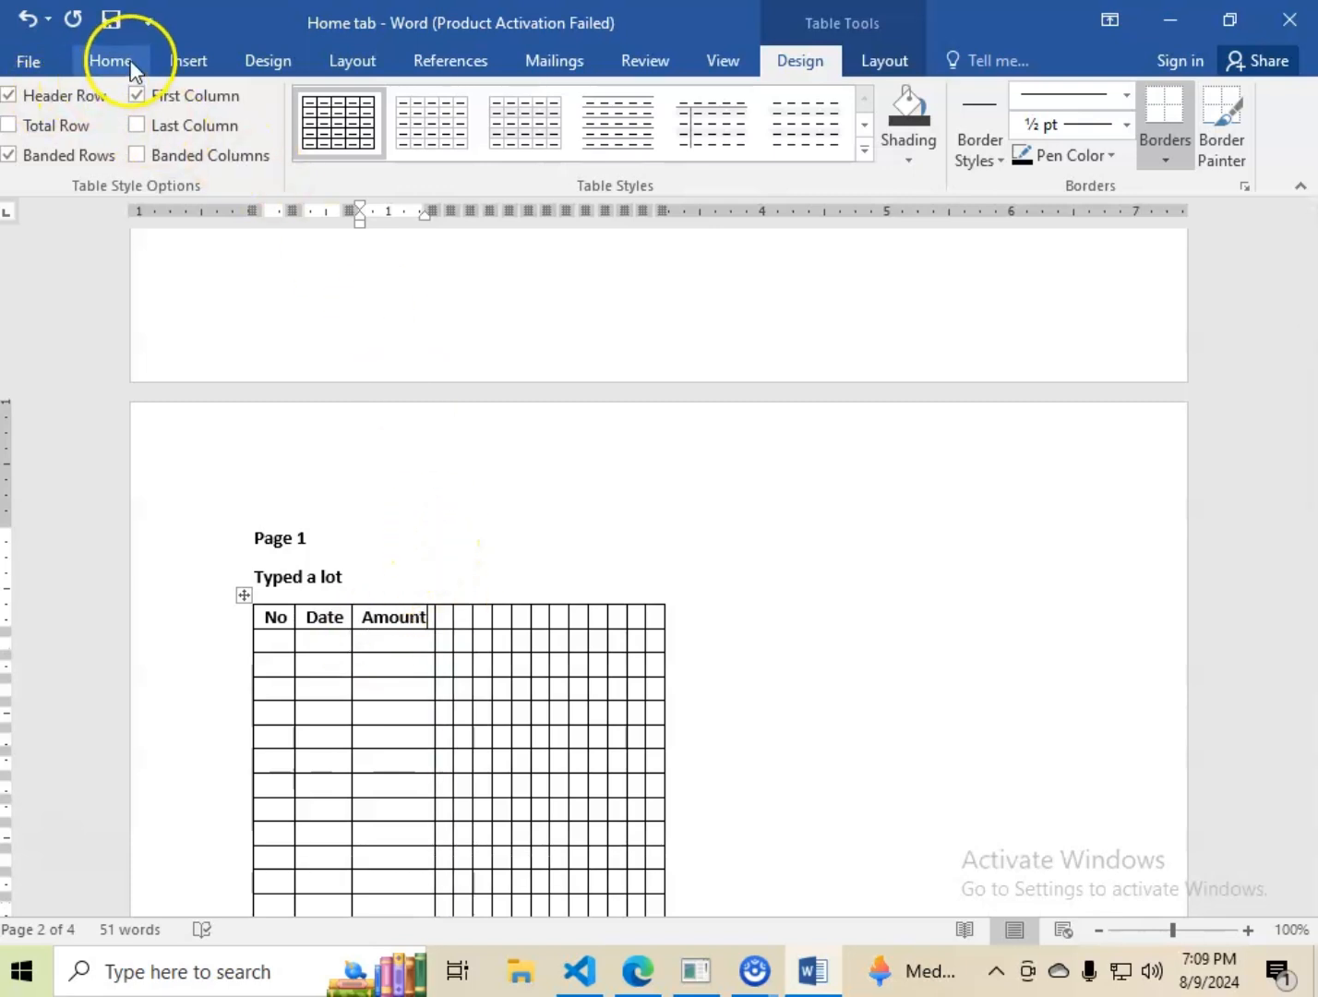
- Delete the whole table with the No, Date and Amount headings
click(244, 597)
key(BackSpace)
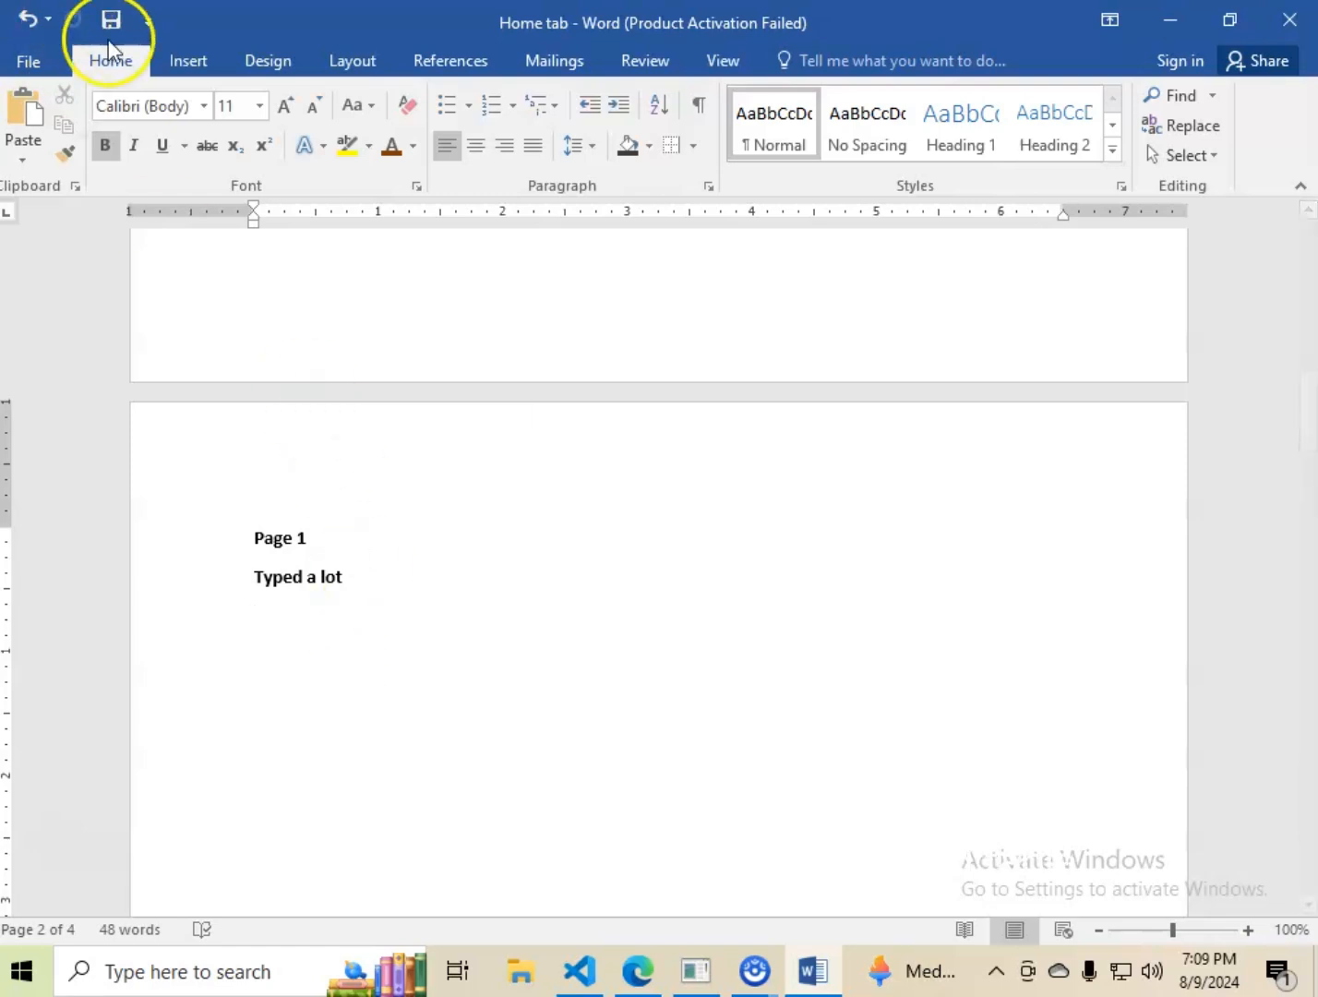
- Draw a freehand table about 6.4 inches wide below "Typed a lot" and add a horizontal line near its upper edge
click(189, 62)
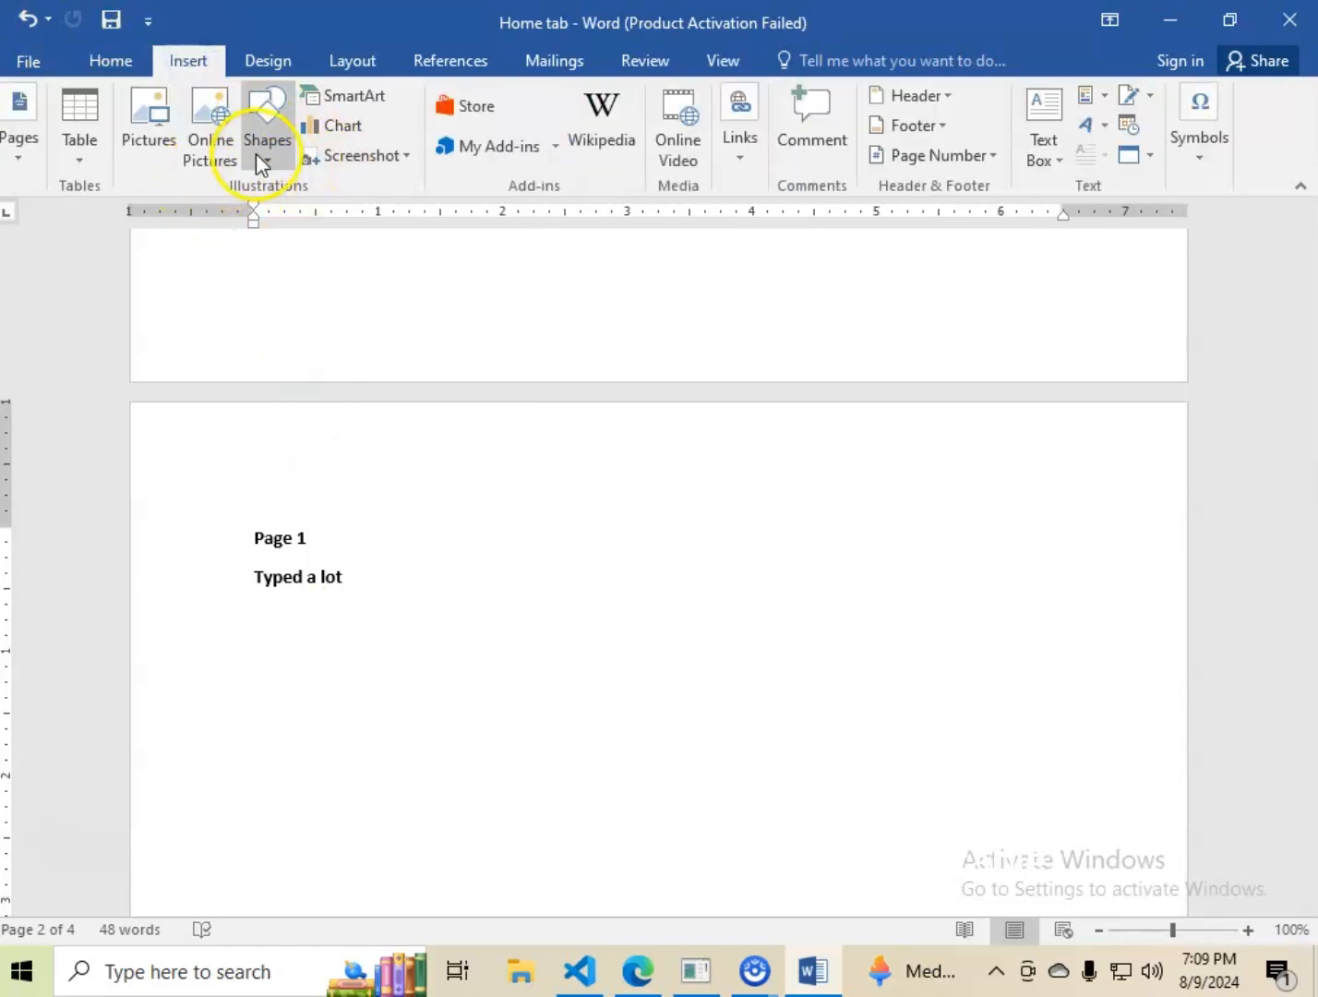
click(84, 154)
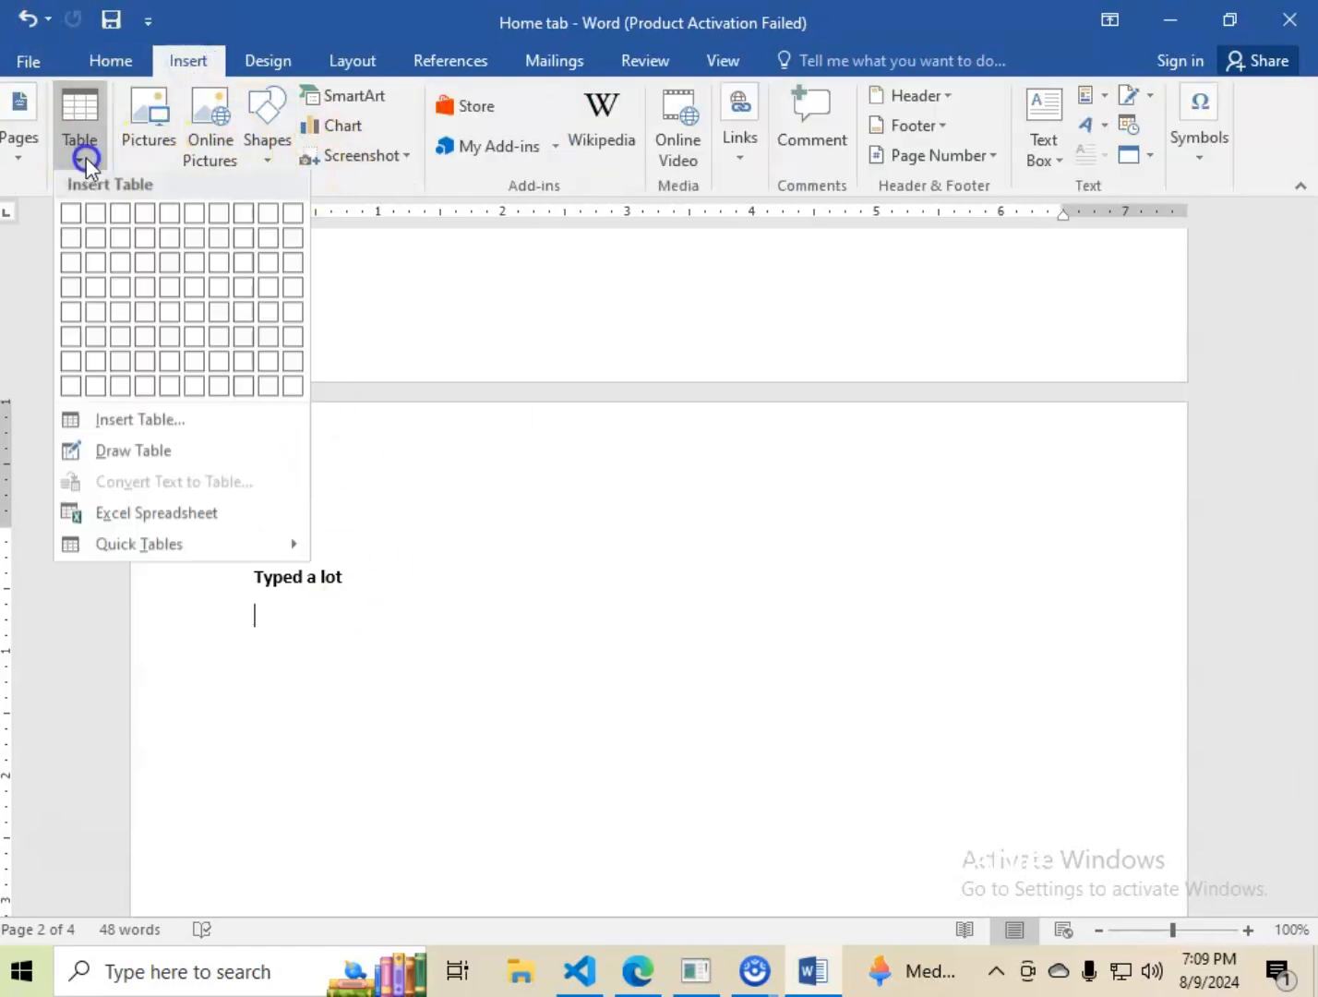
click(135, 453)
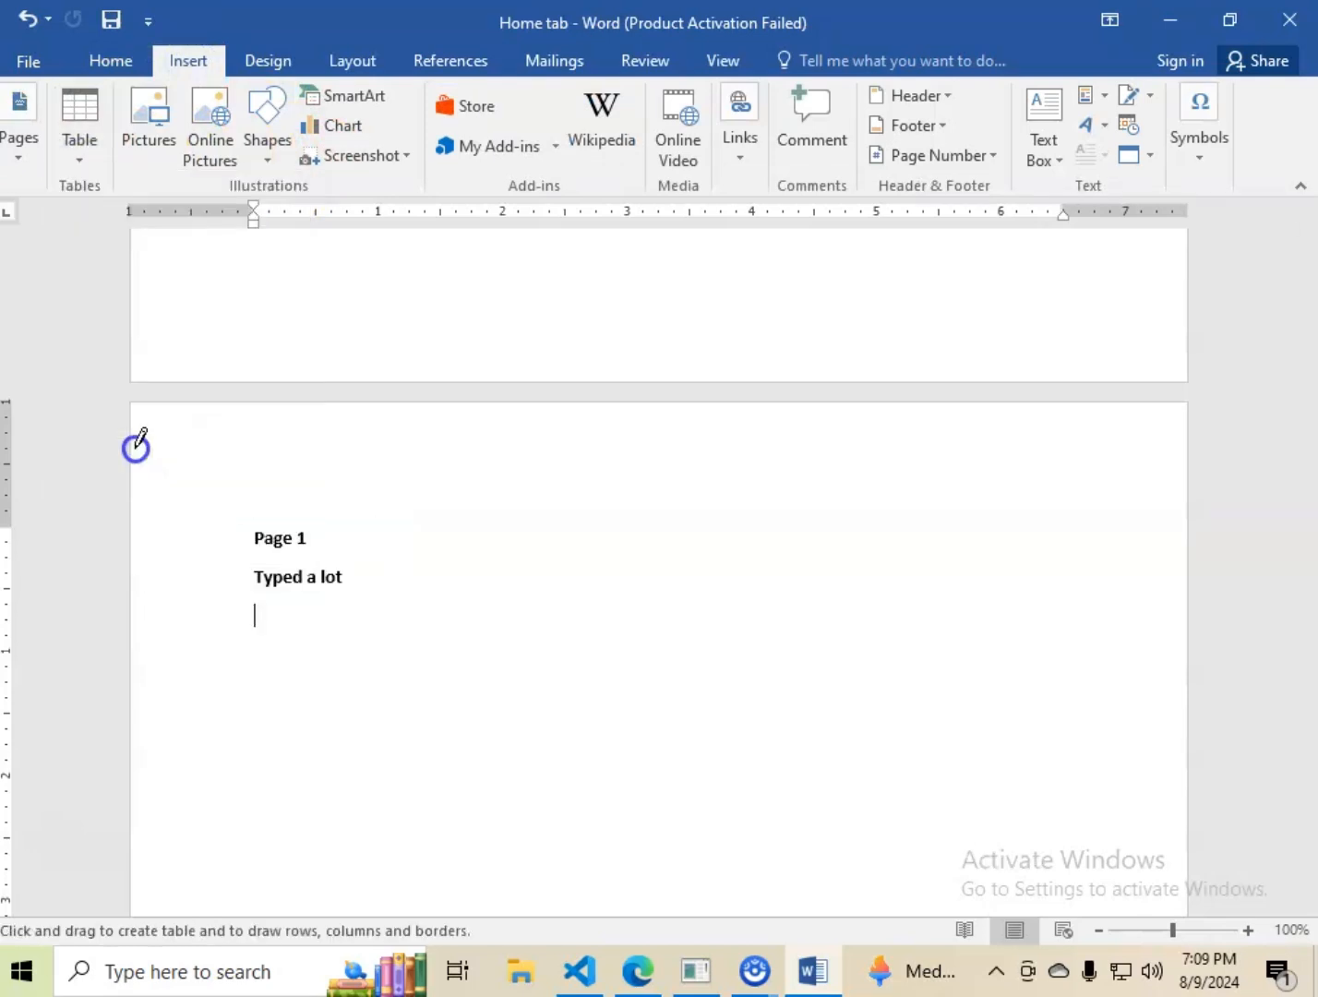
mouse_move(259, 648)
mouse_down()
mouse_move(824, 821)
mouse_move(1030, 824)
mouse_move(1024, 939)
mouse_move(1057, 754)
mouse_up()
drag(272, 463, 859, 469)
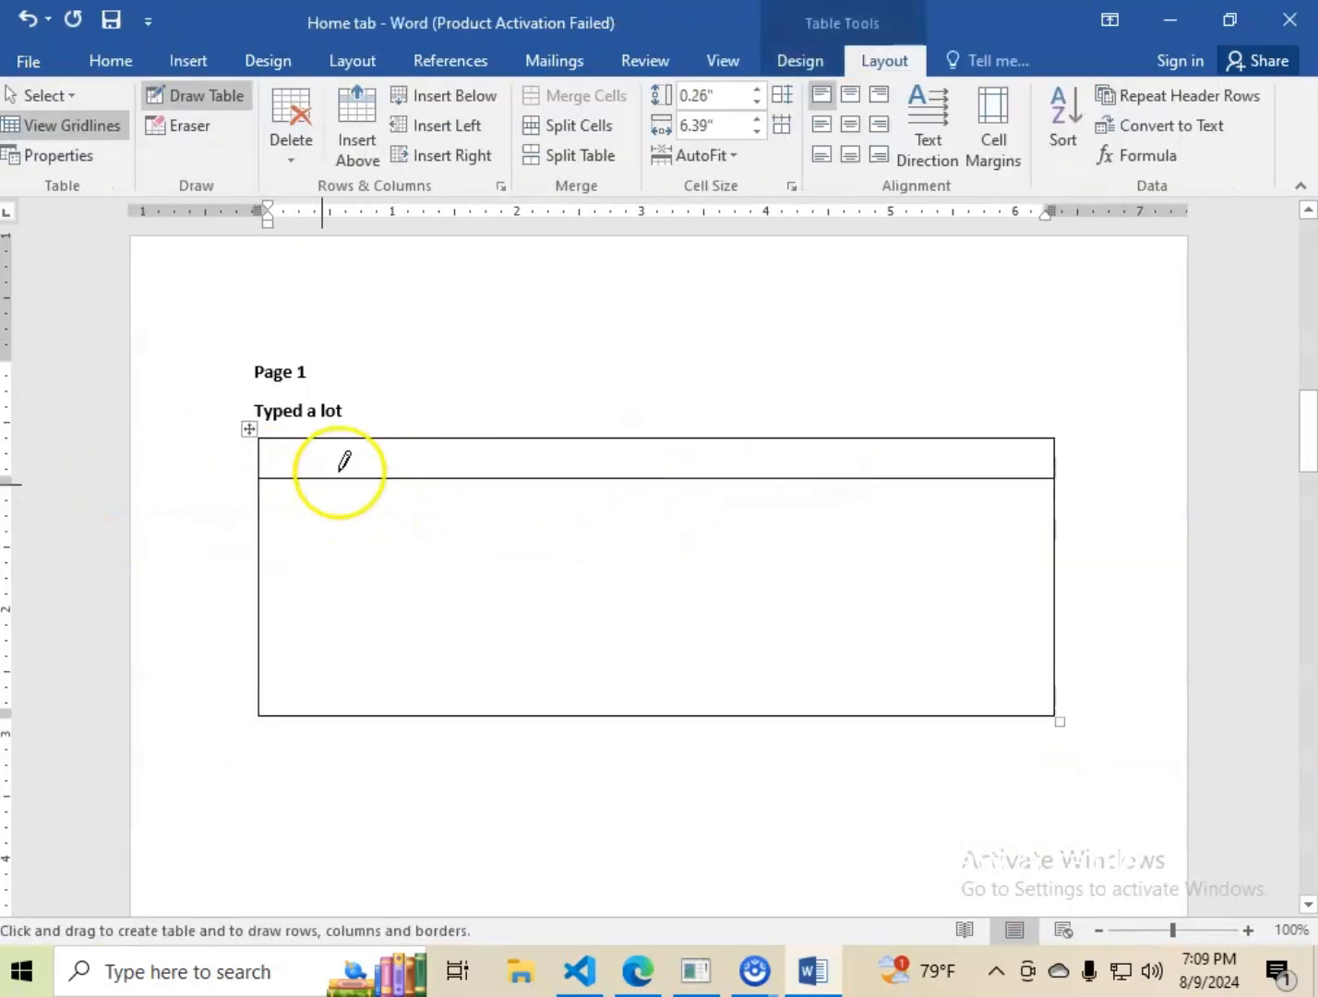
- Divide the drawn table into five columns with four vertical lines
drag(380, 435, 378, 618)
drag(527, 437, 528, 615)
drag(703, 441, 713, 617)
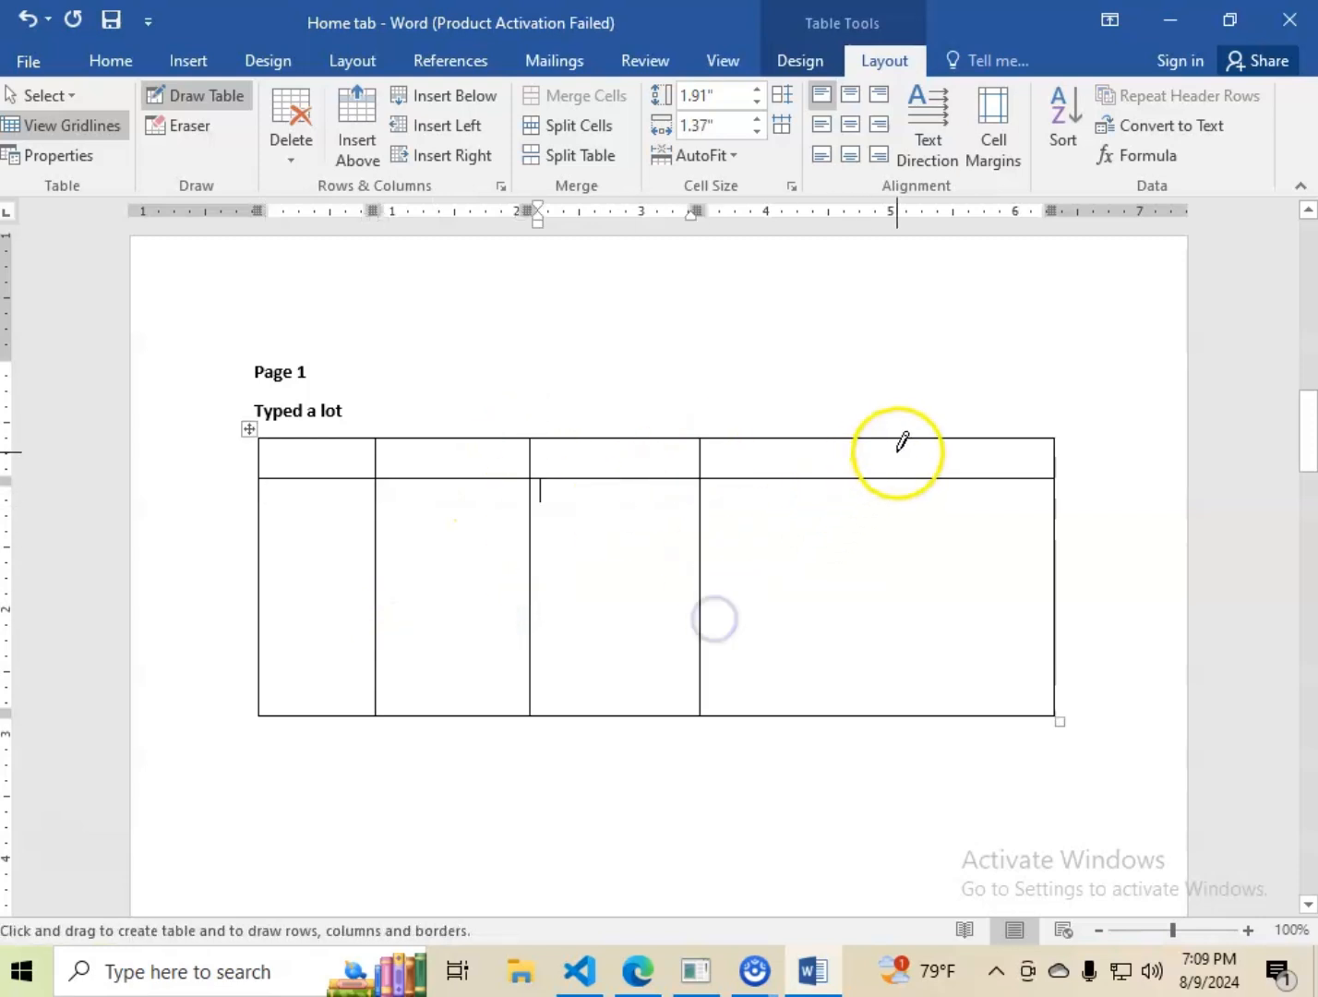
drag(895, 439, 887, 589)
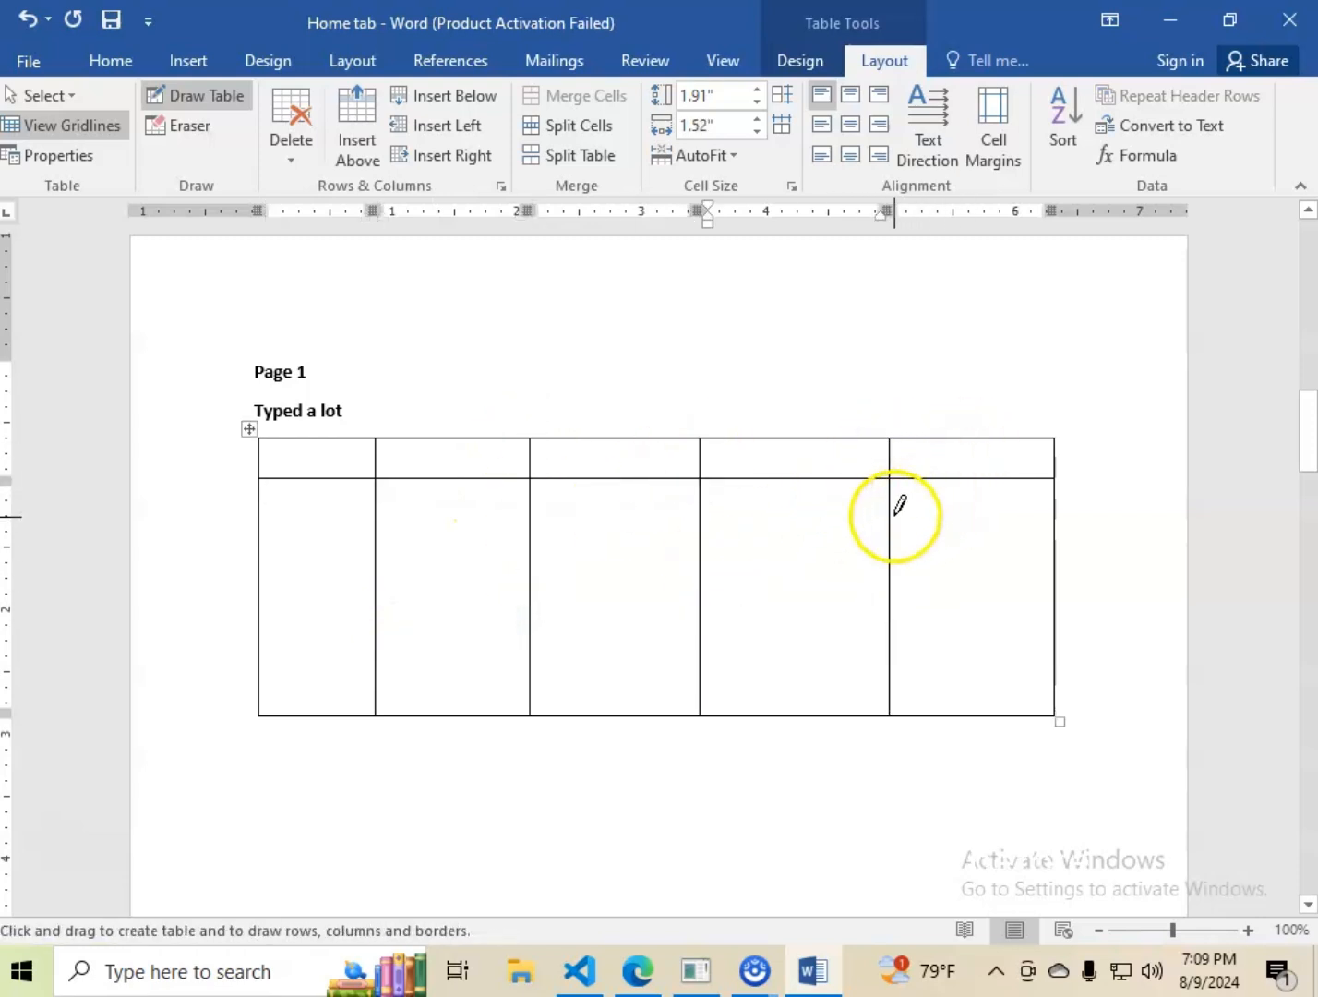
- Subdivide the table's lower row with horizontal lines across one, three or all five columns, and split one fourth-column cell into three small cells
drag(897, 522, 1021, 519)
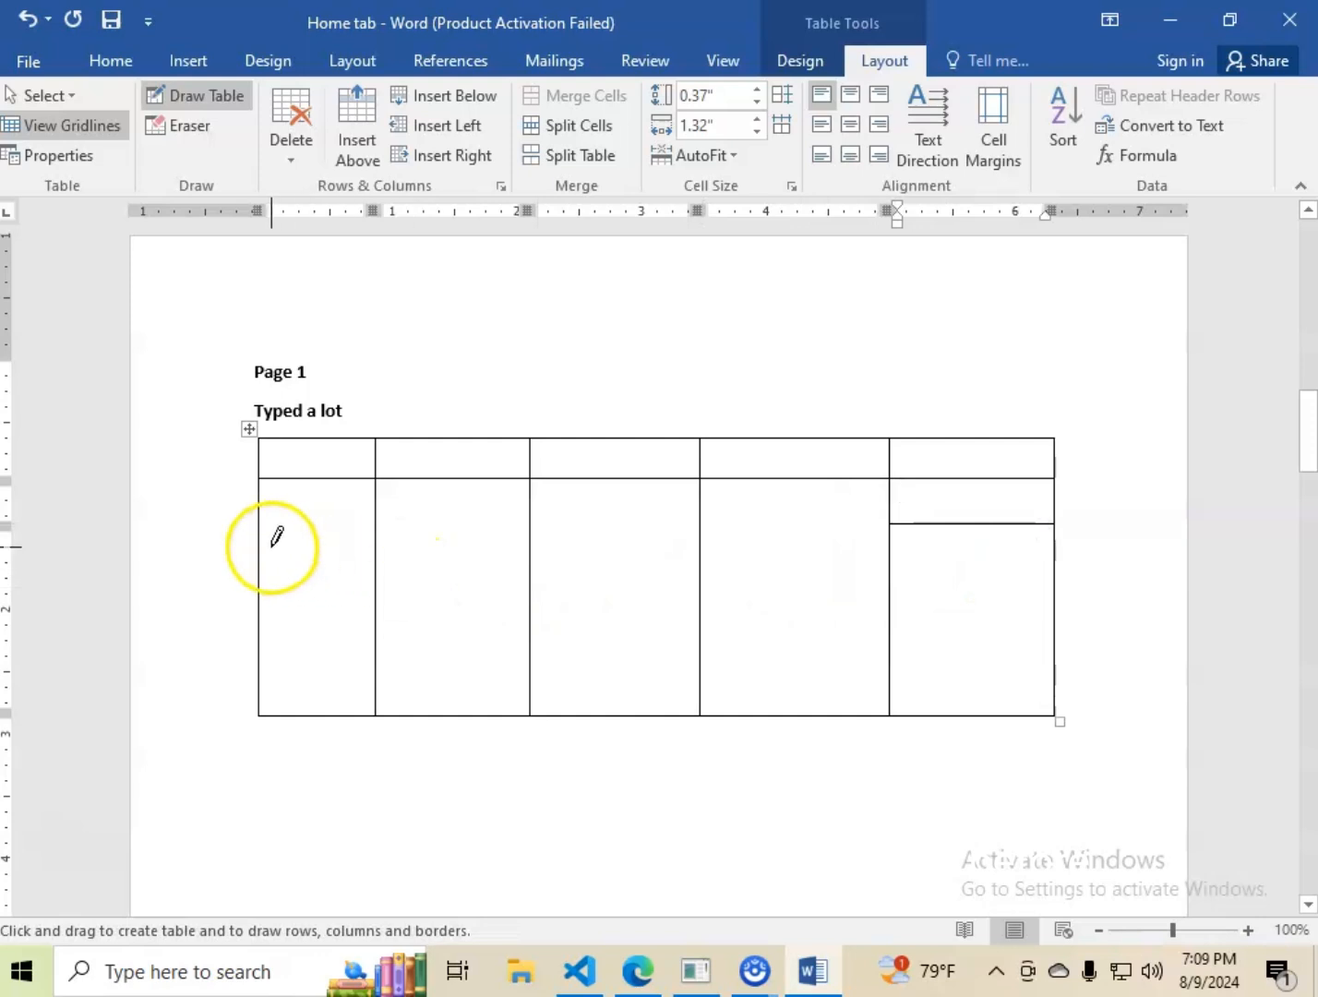
drag(273, 538, 997, 533)
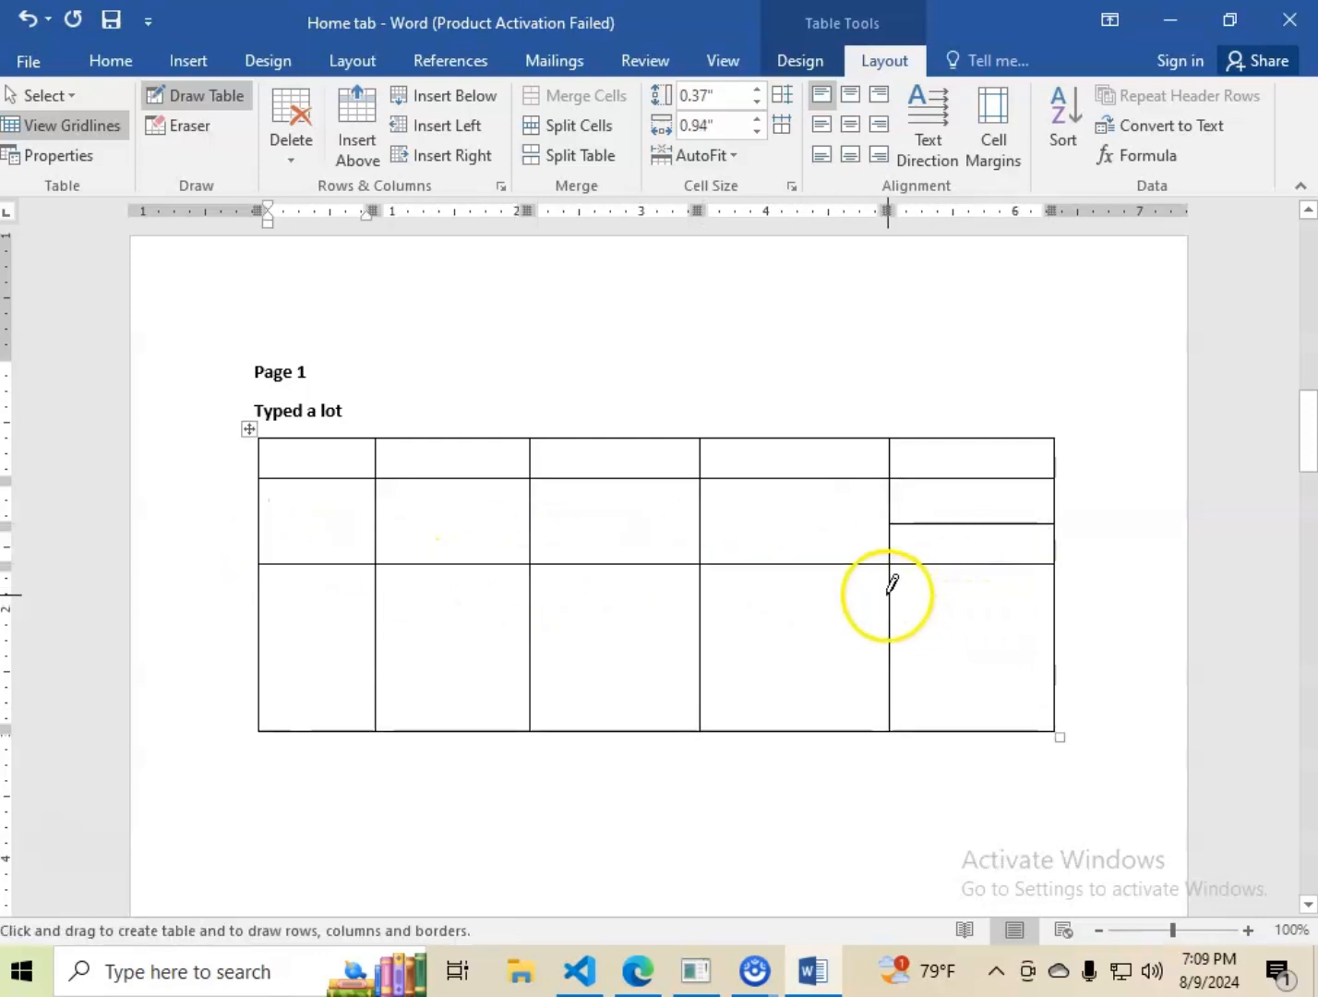
drag(707, 618, 876, 614)
mouse_move(754, 603)
mouse_down()
mouse_move(821, 553)
mouse_move(825, 600)
mouse_up()
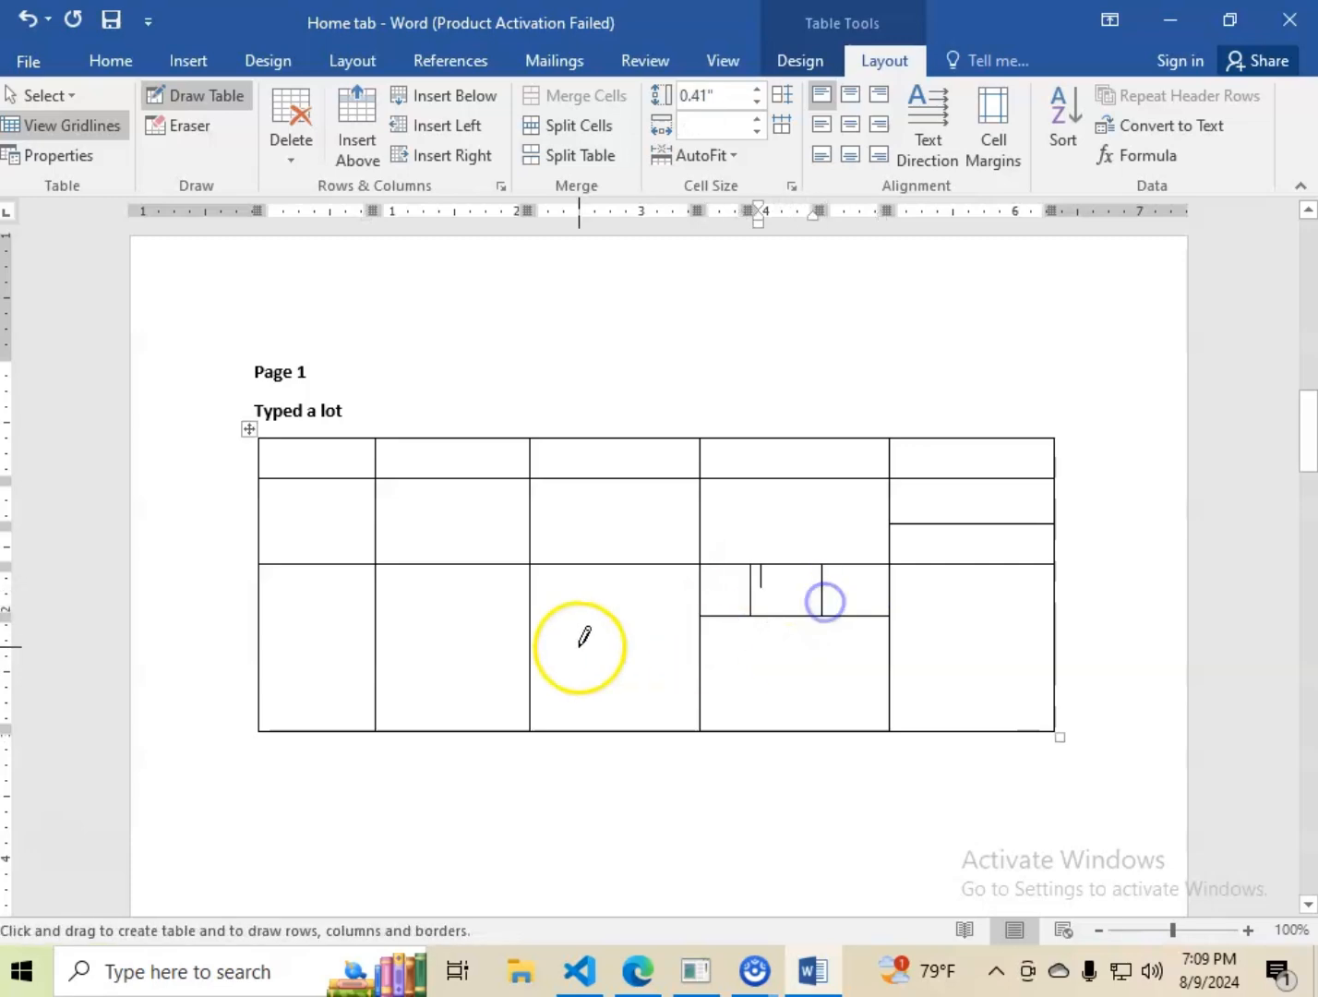
drag(533, 653, 1017, 637)
mouse_move(270, 676)
mouse_down()
mouse_move(706, 708)
mouse_move(1026, 700)
mouse_up()
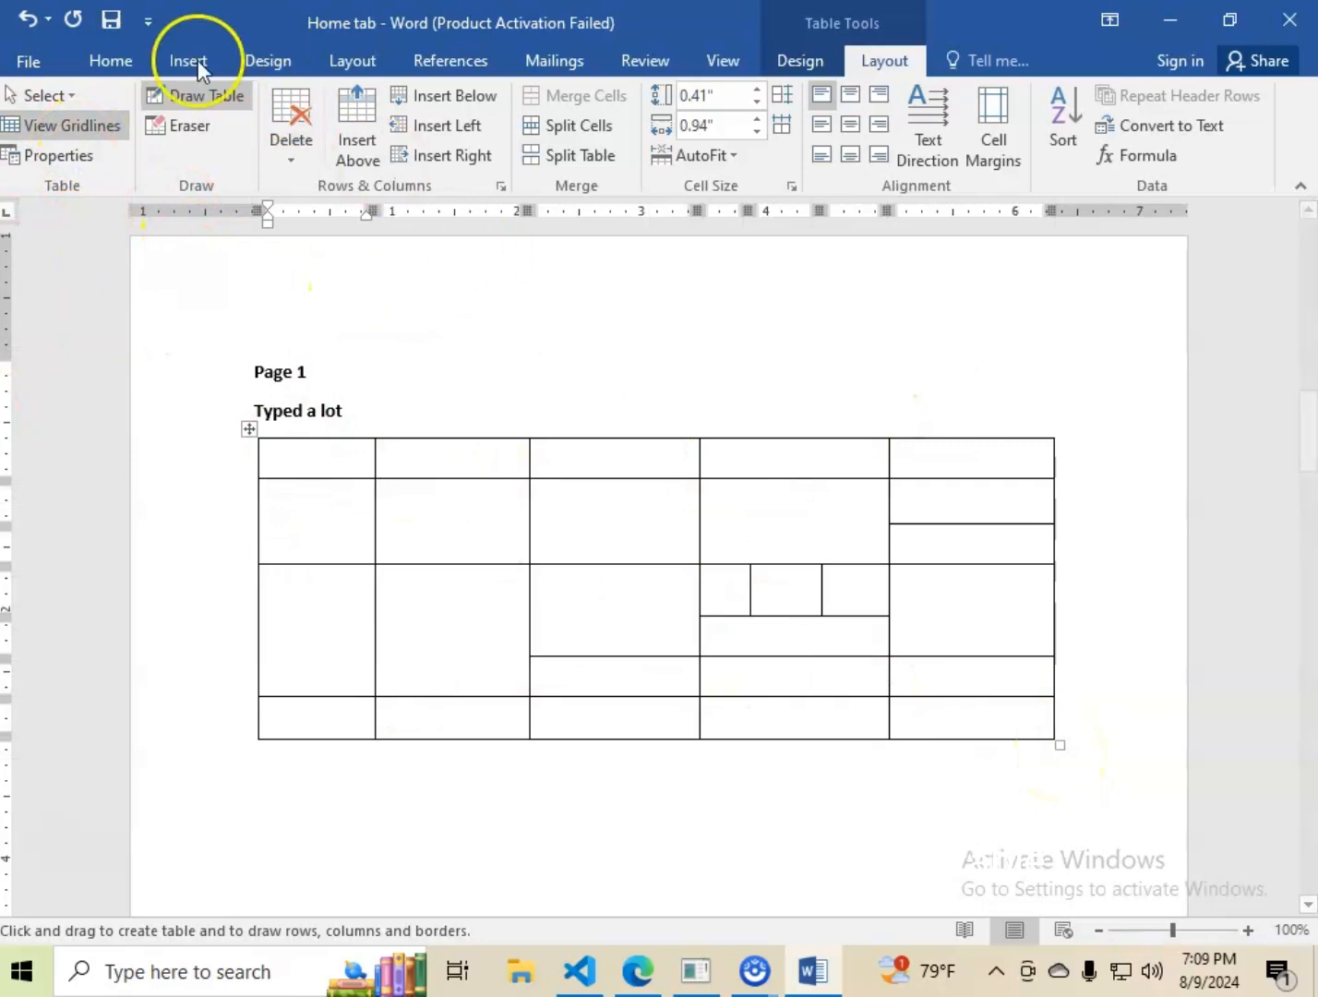
- Turn off the Draw Table tool through the border options
click(127, 60)
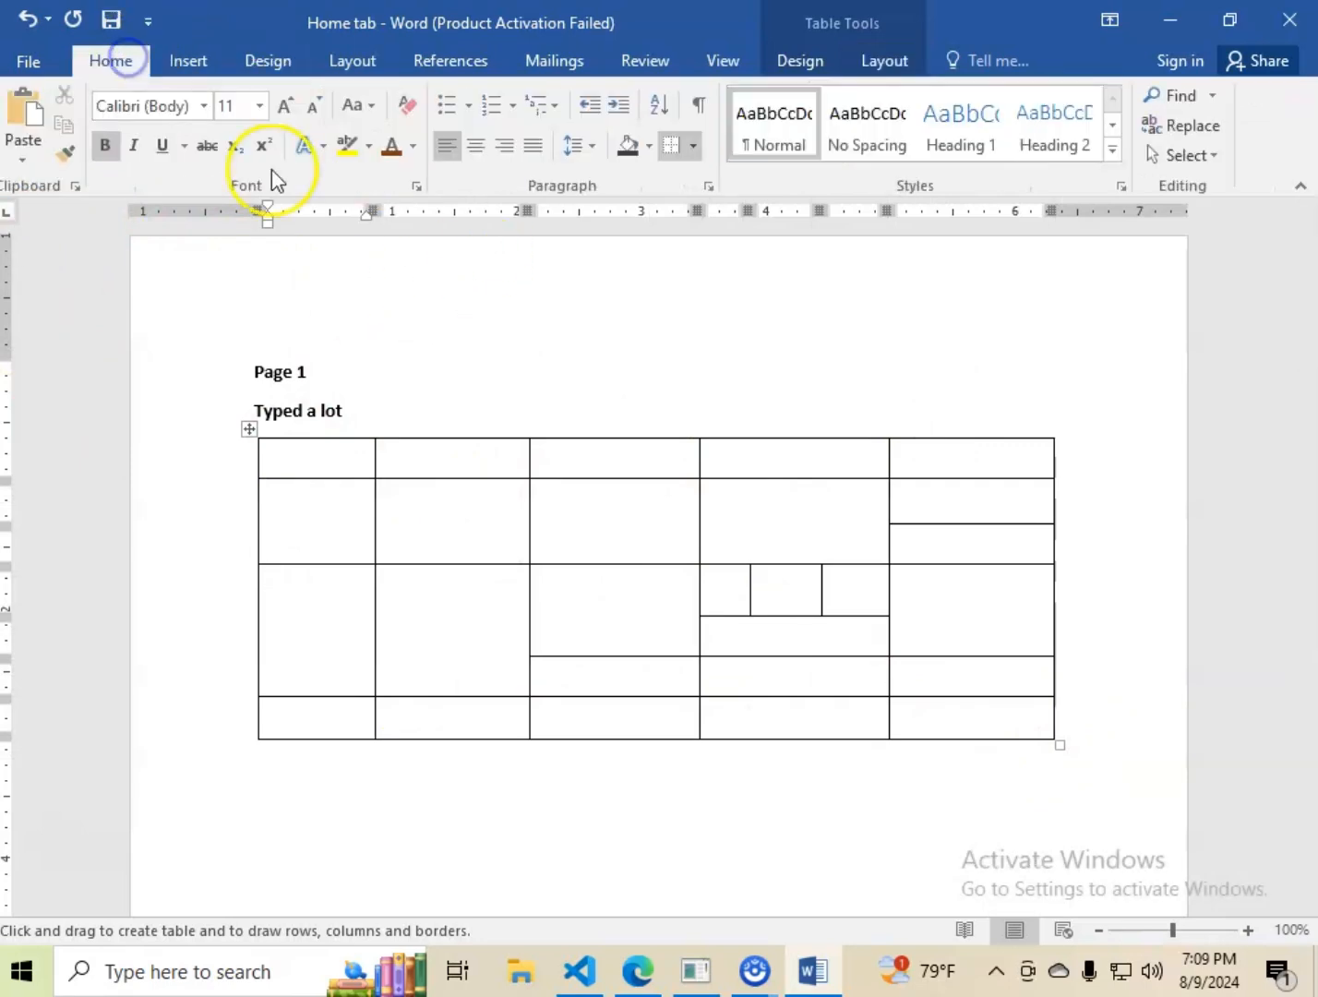
click(693, 146)
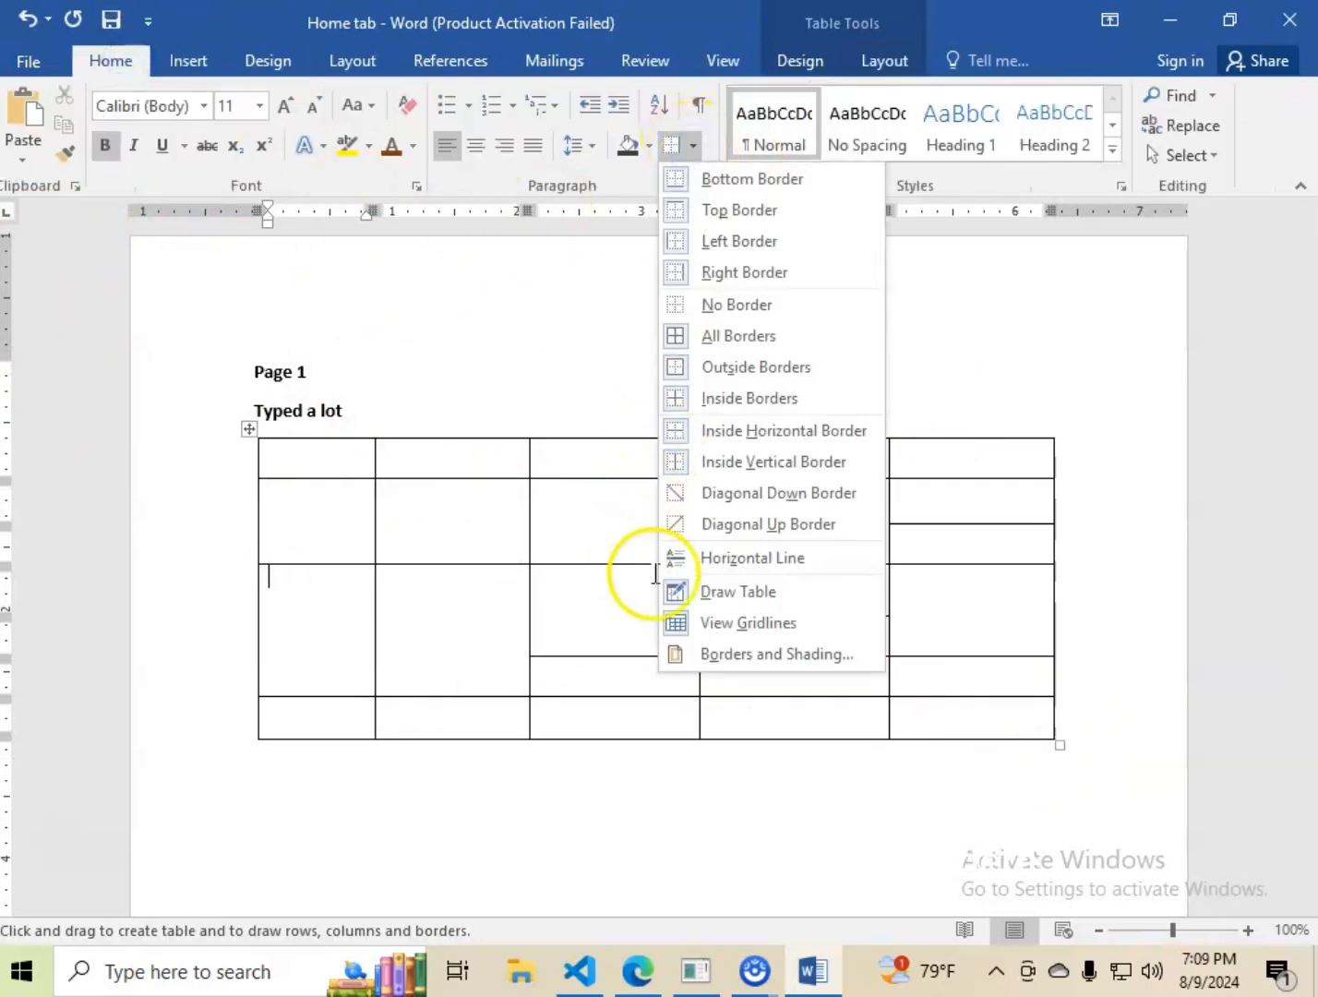
click(736, 596)
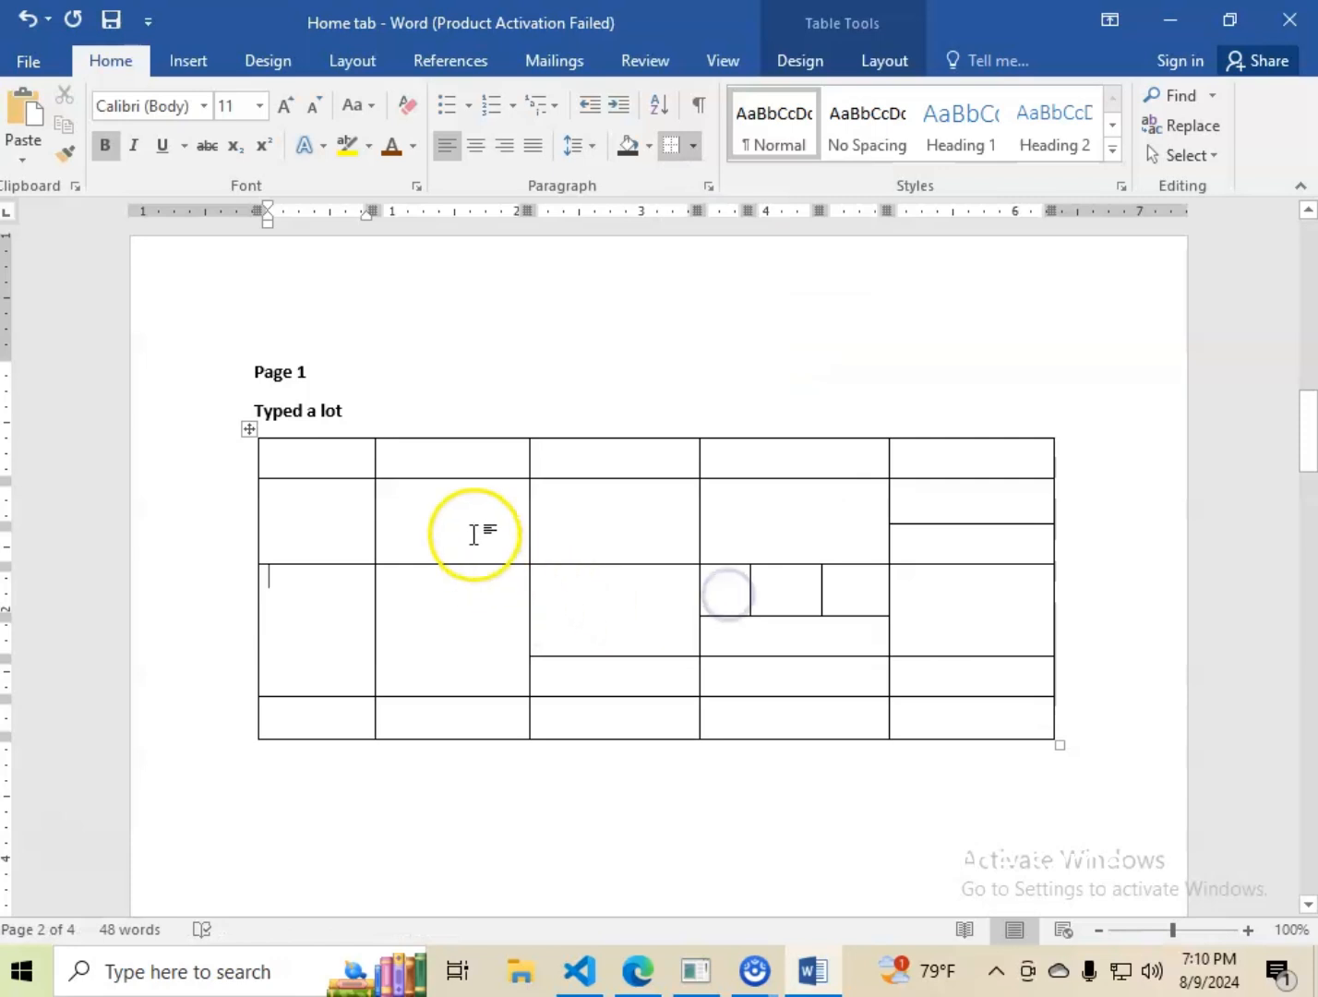
- Turn Draw Table back on, draw a one-cell table about 2.85 inches wide beside "Page 1", and undo it
click(693, 148)
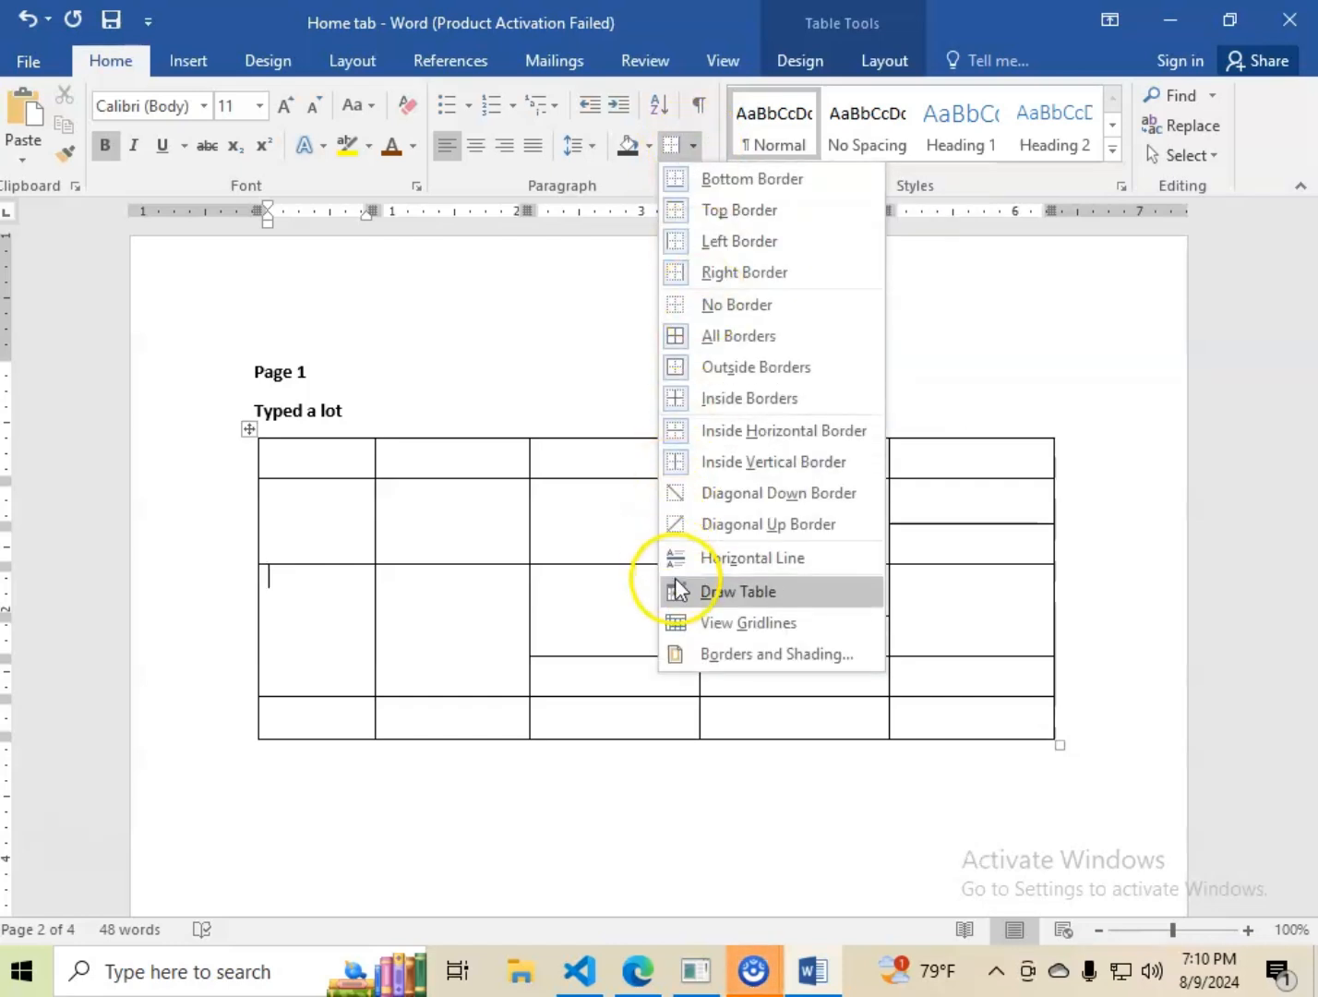
click(729, 593)
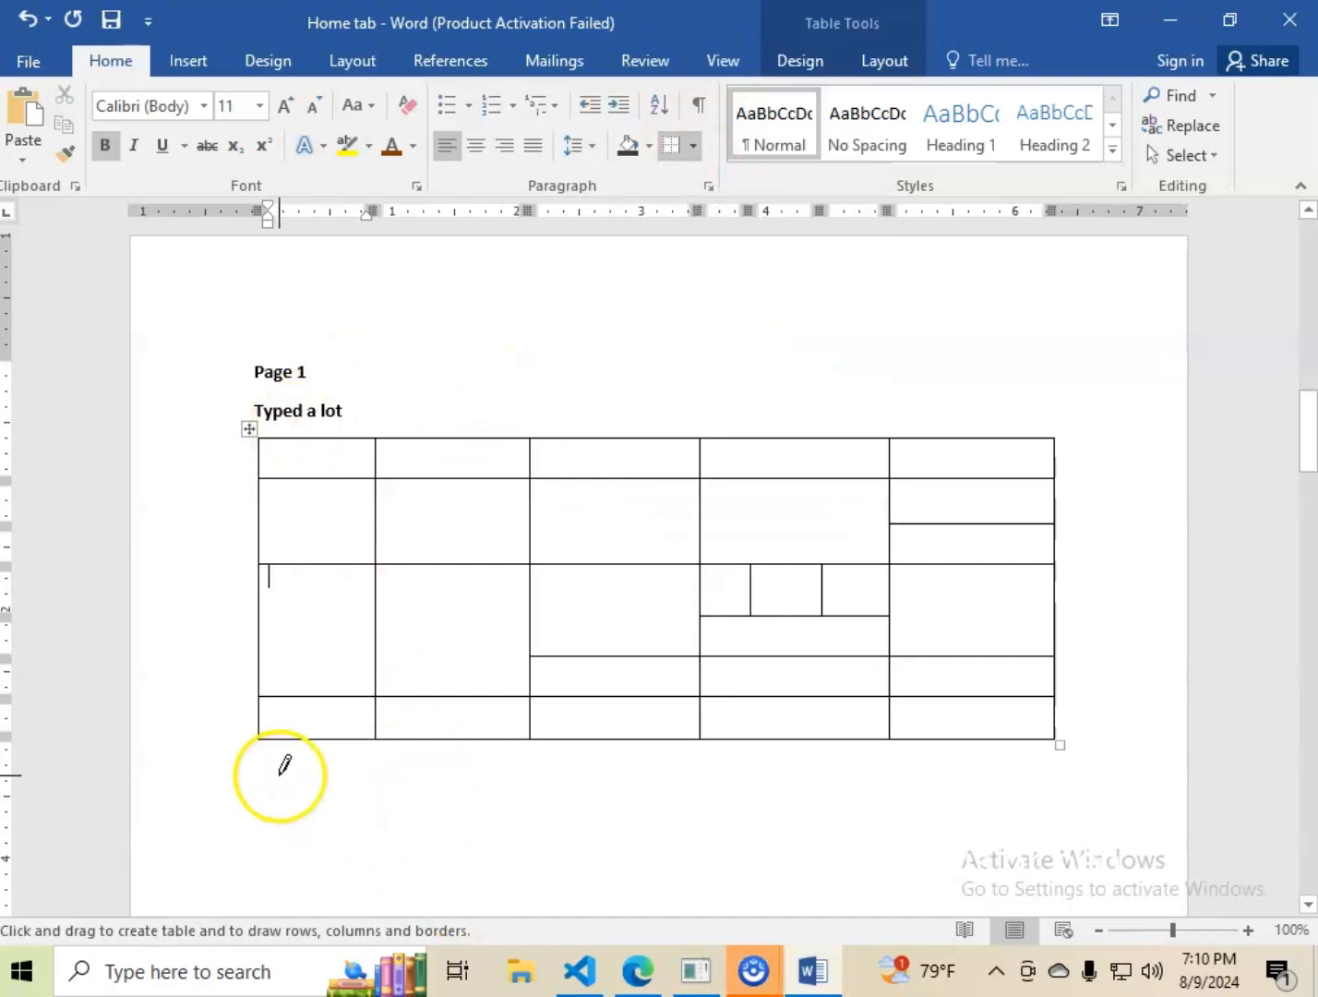
drag(259, 600, 631, 638)
drag(851, 367, 853, 377)
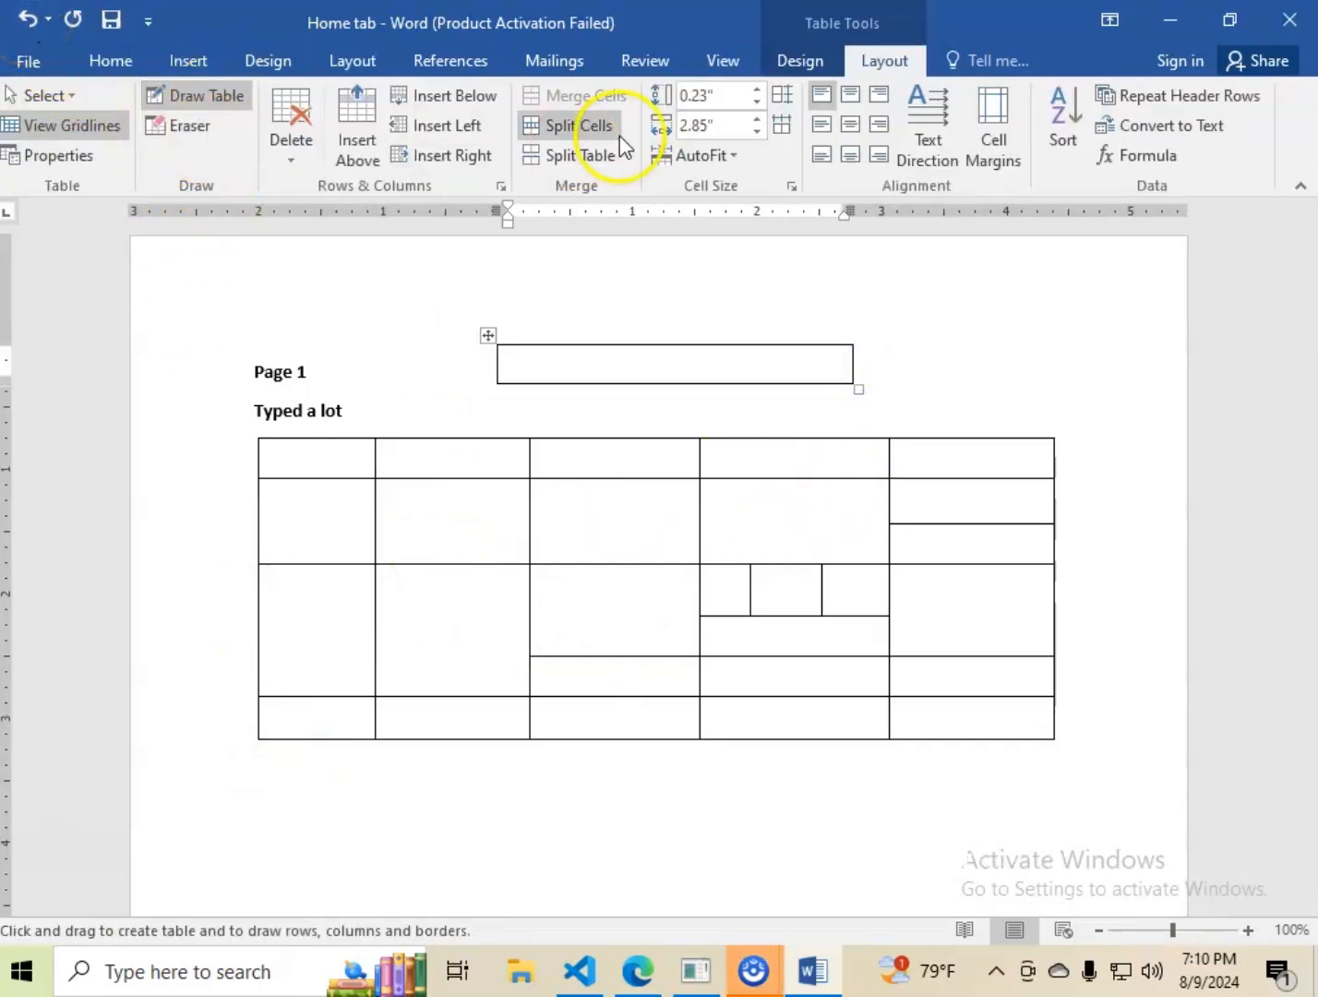
click(34, 20)
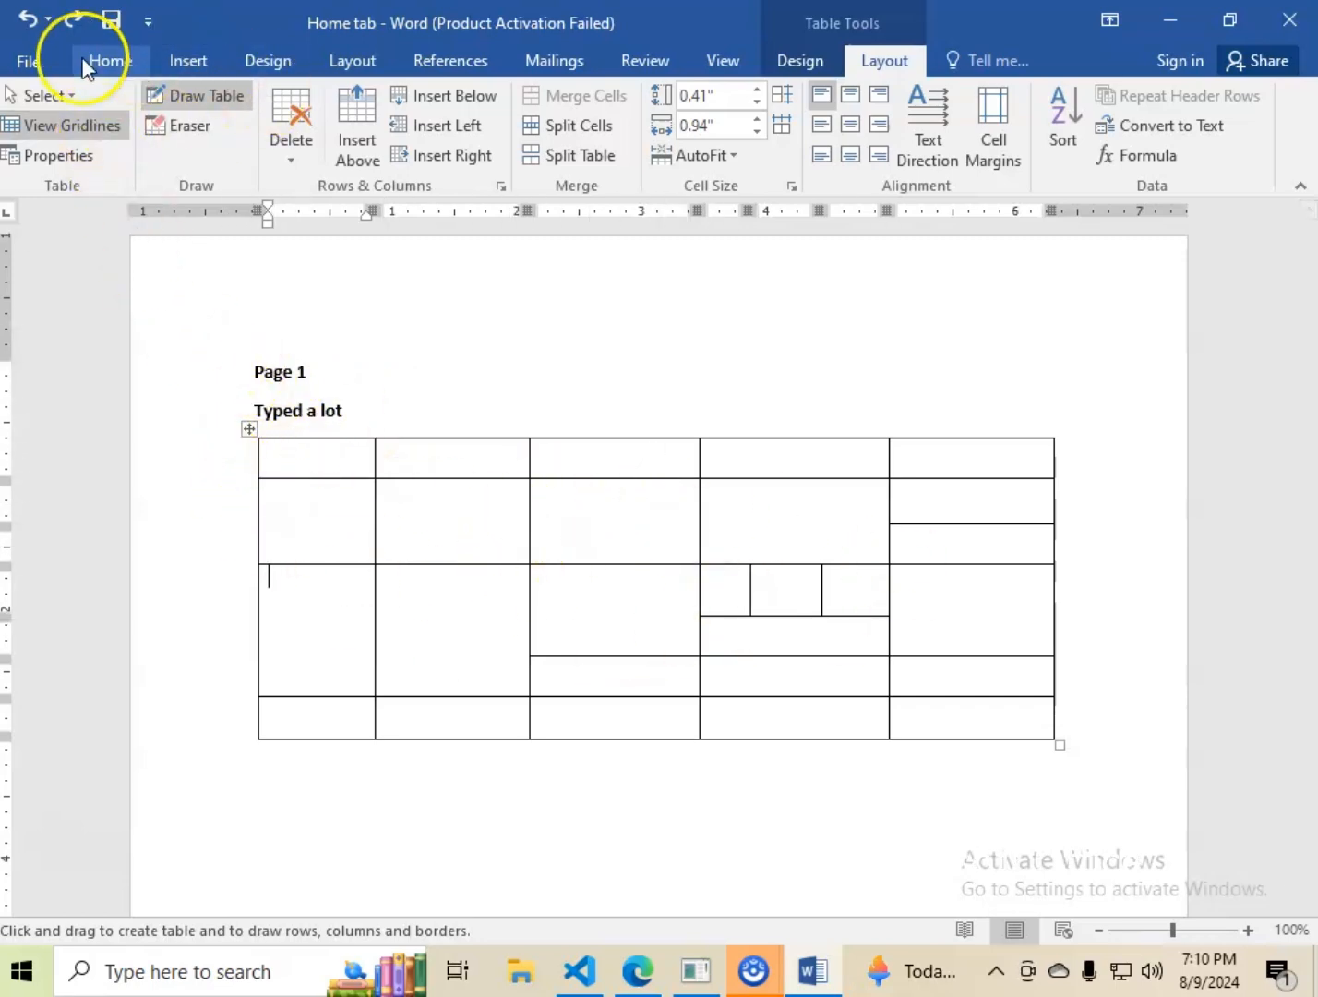
- Turn off the Draw Table tool through the table insertion options
click(190, 59)
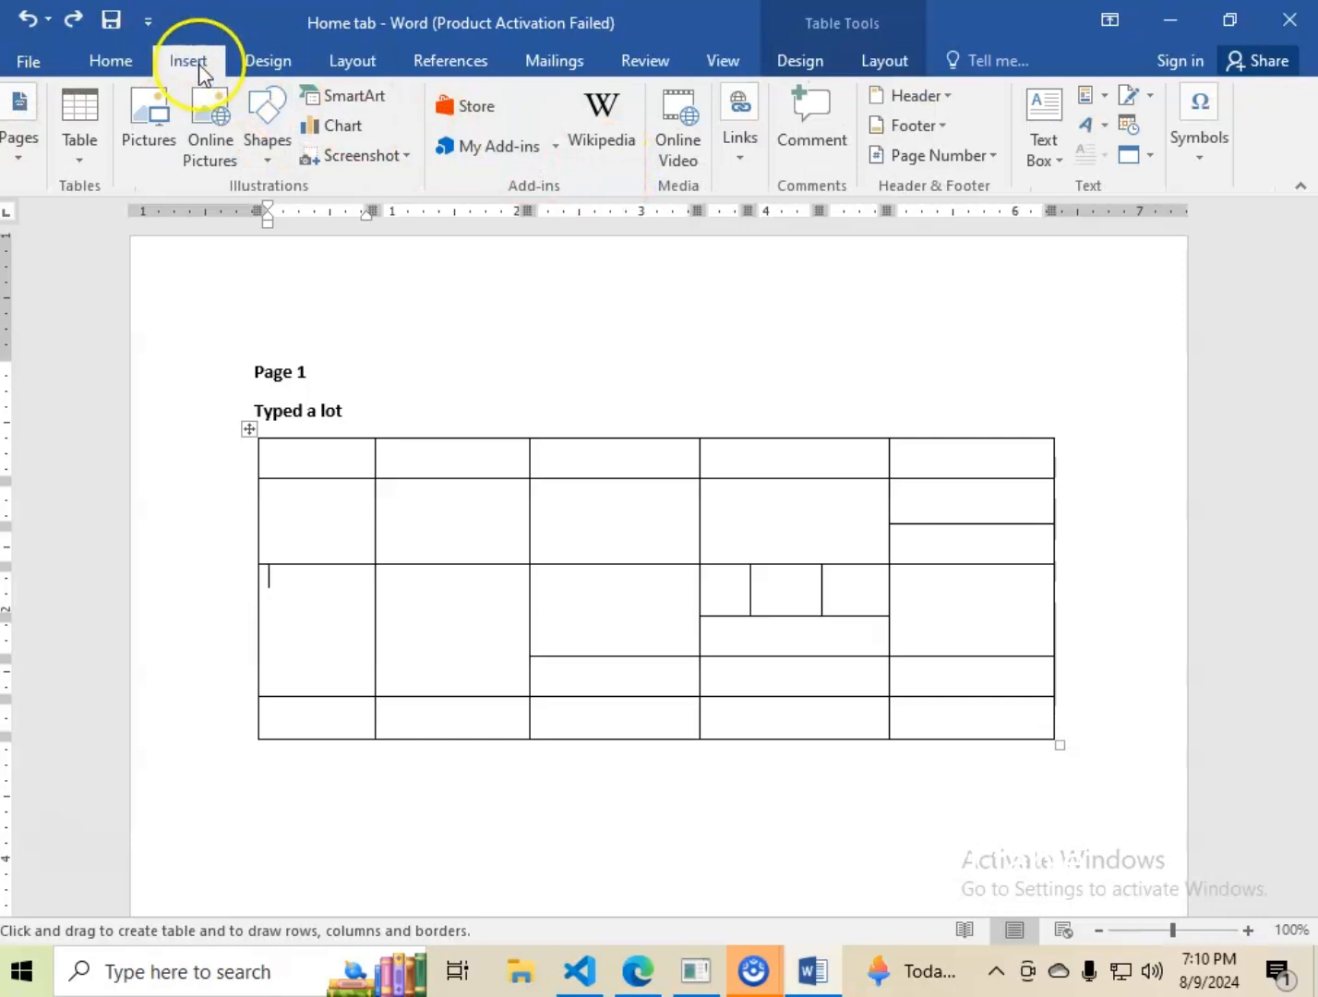
click(90, 160)
click(109, 454)
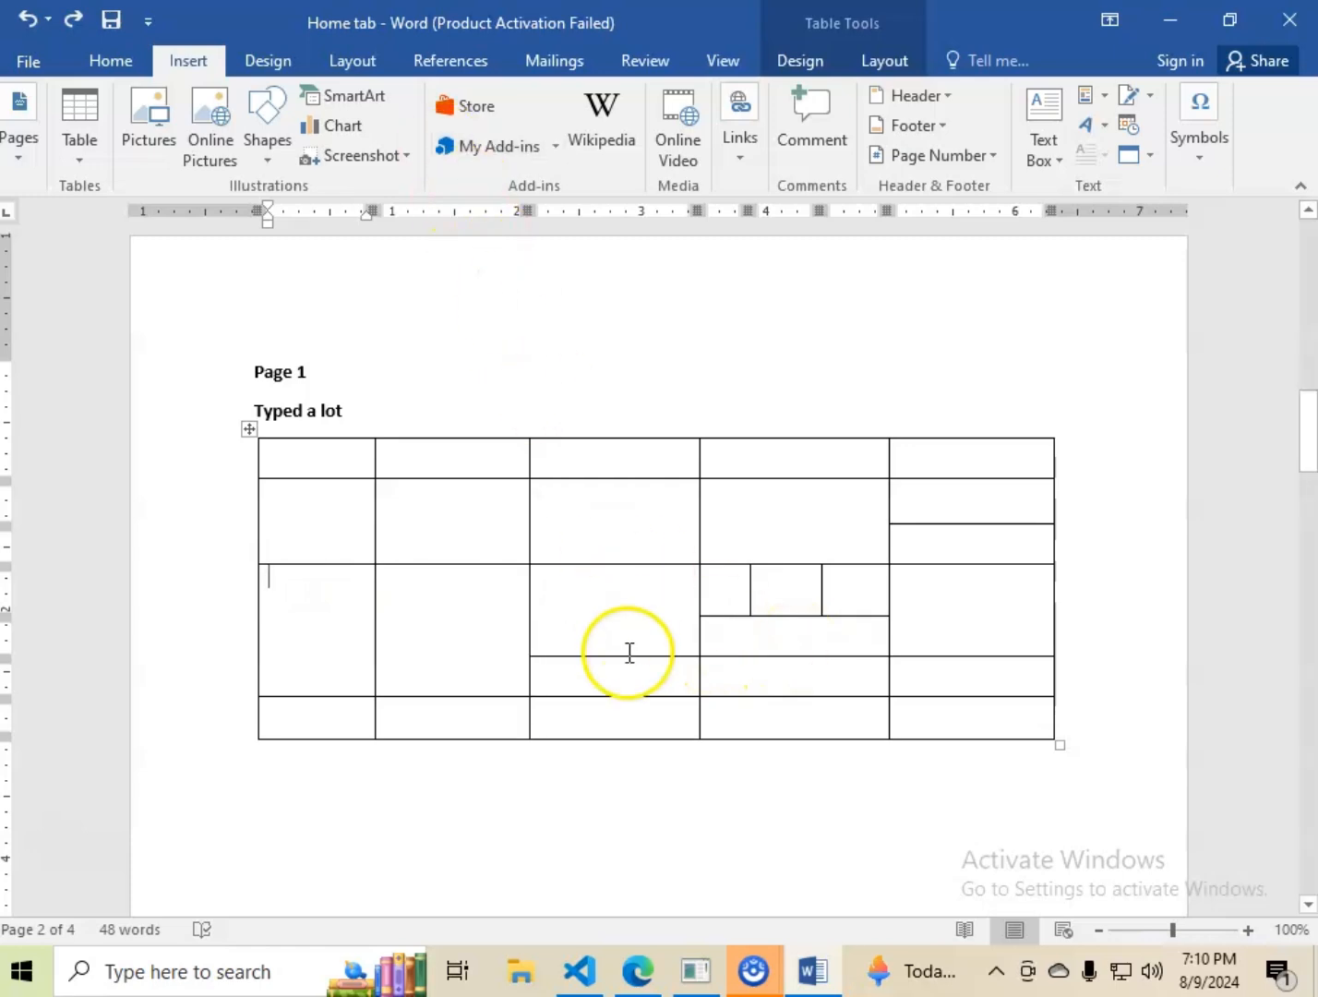
- Select the whole drawn table and rotate the text direction of all its cells to read downward
click(245, 426)
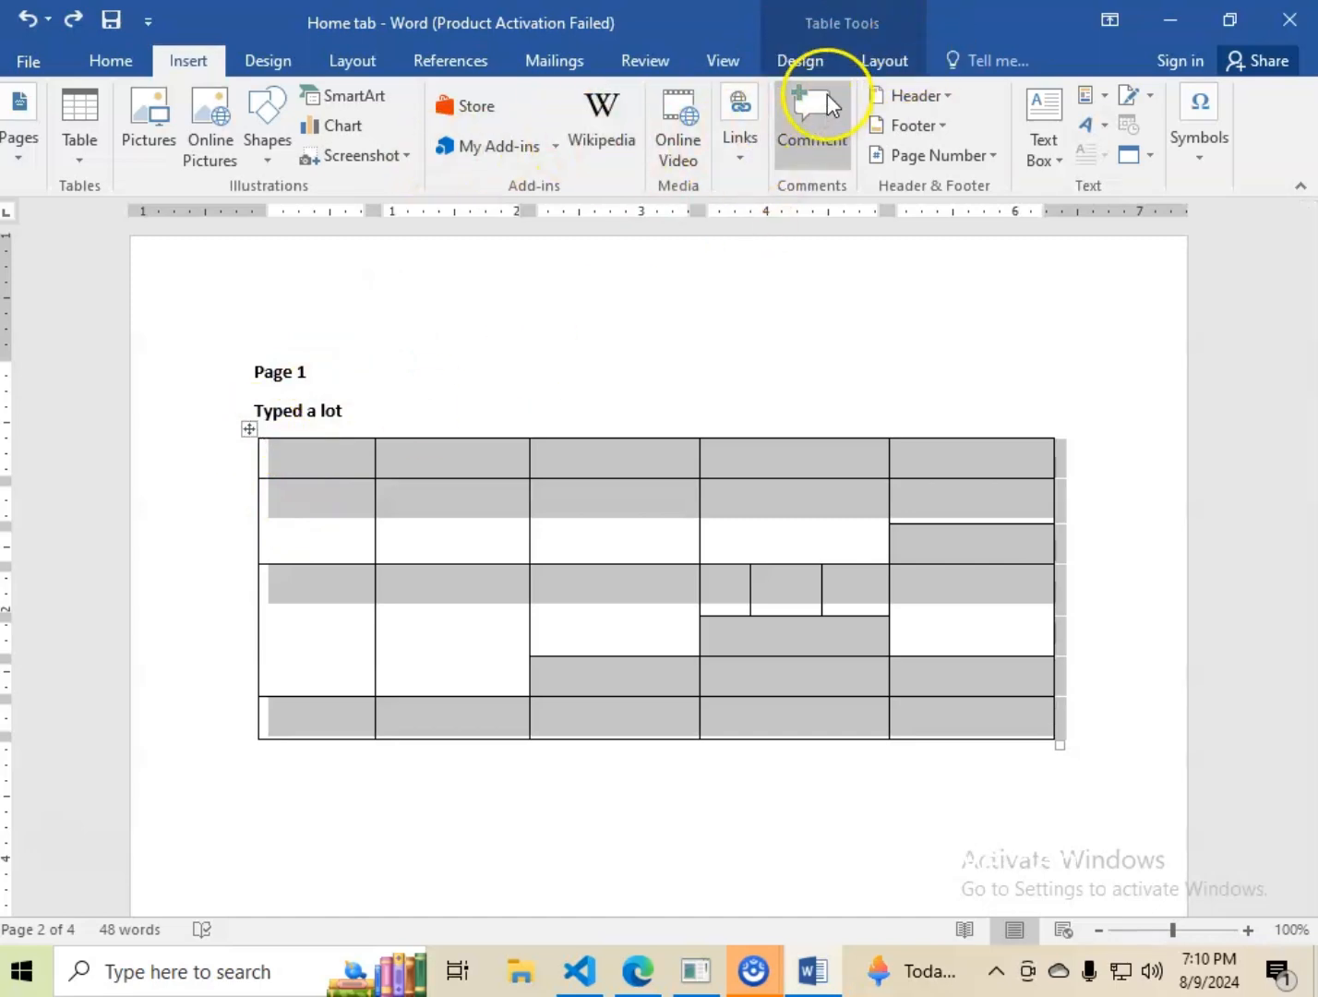
click(793, 61)
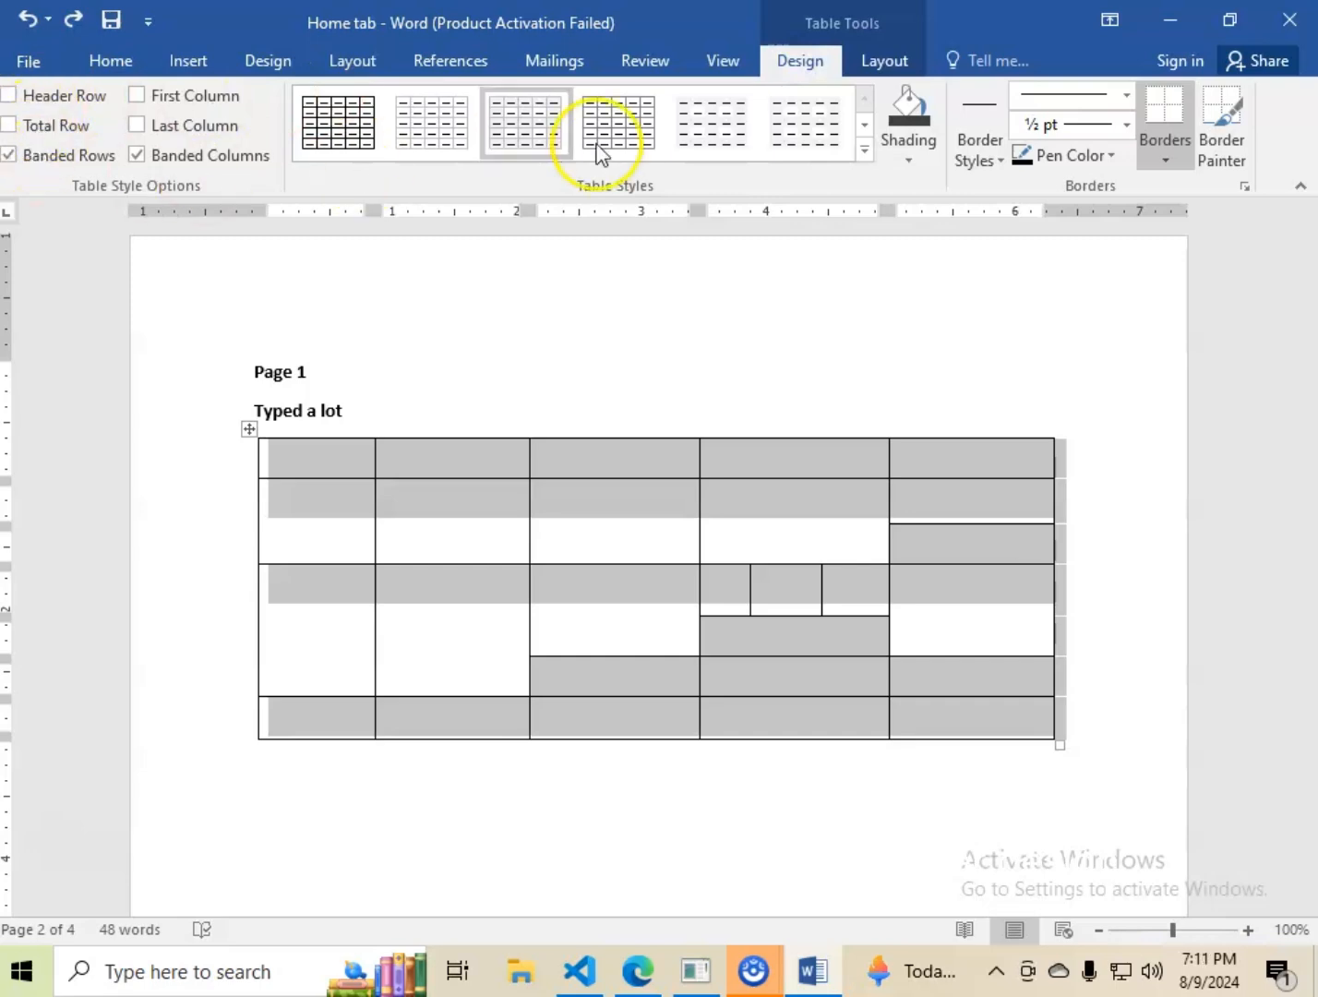
click(872, 60)
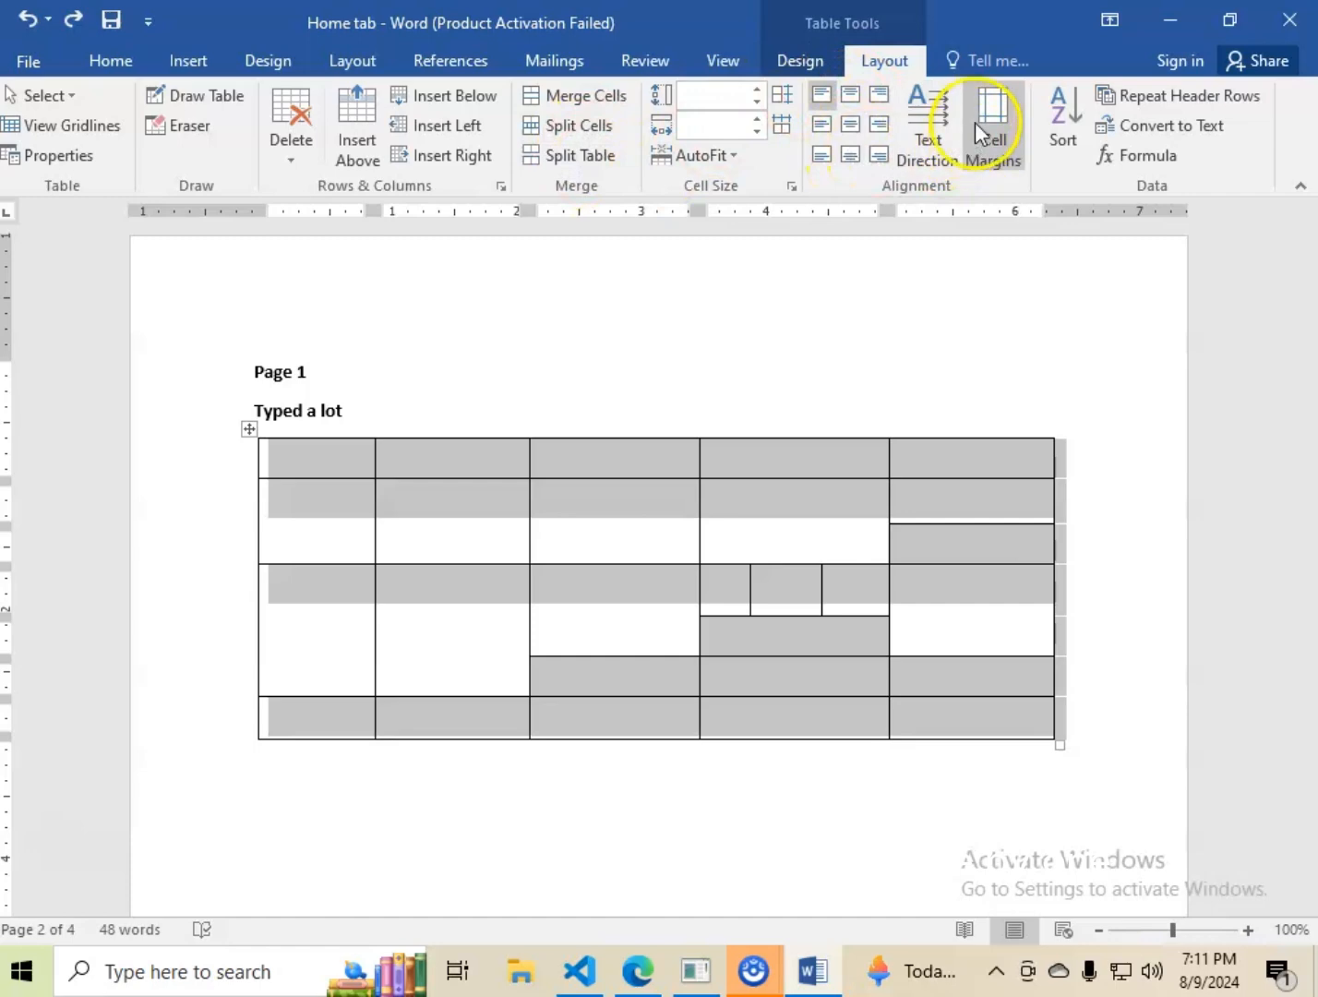
click(930, 152)
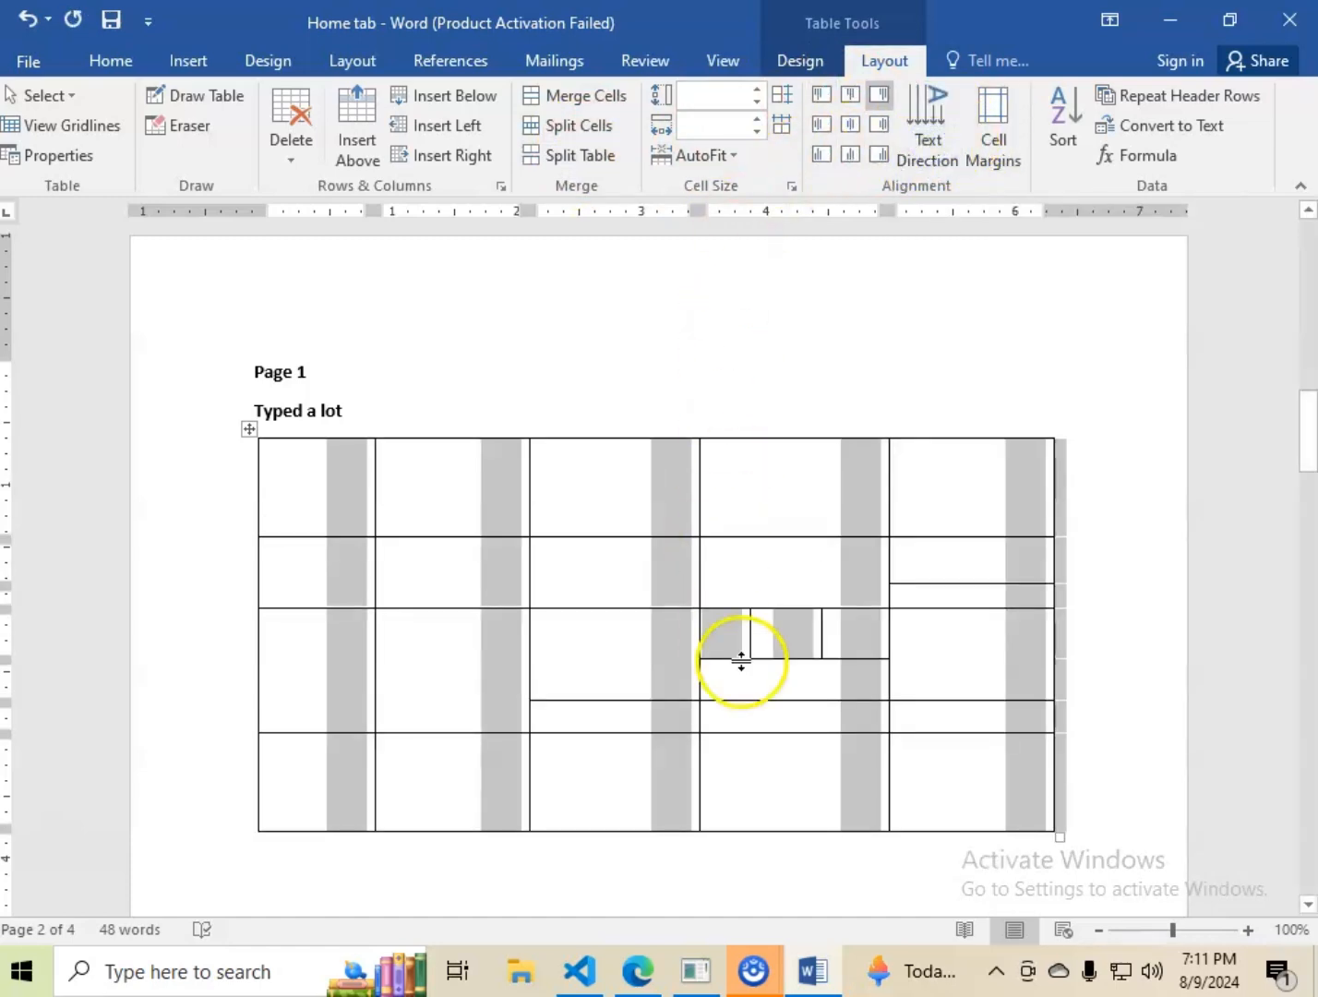
- Cycle the text direction of the first row's second cell through upward and horizontal, ending with downward text
click(420, 495)
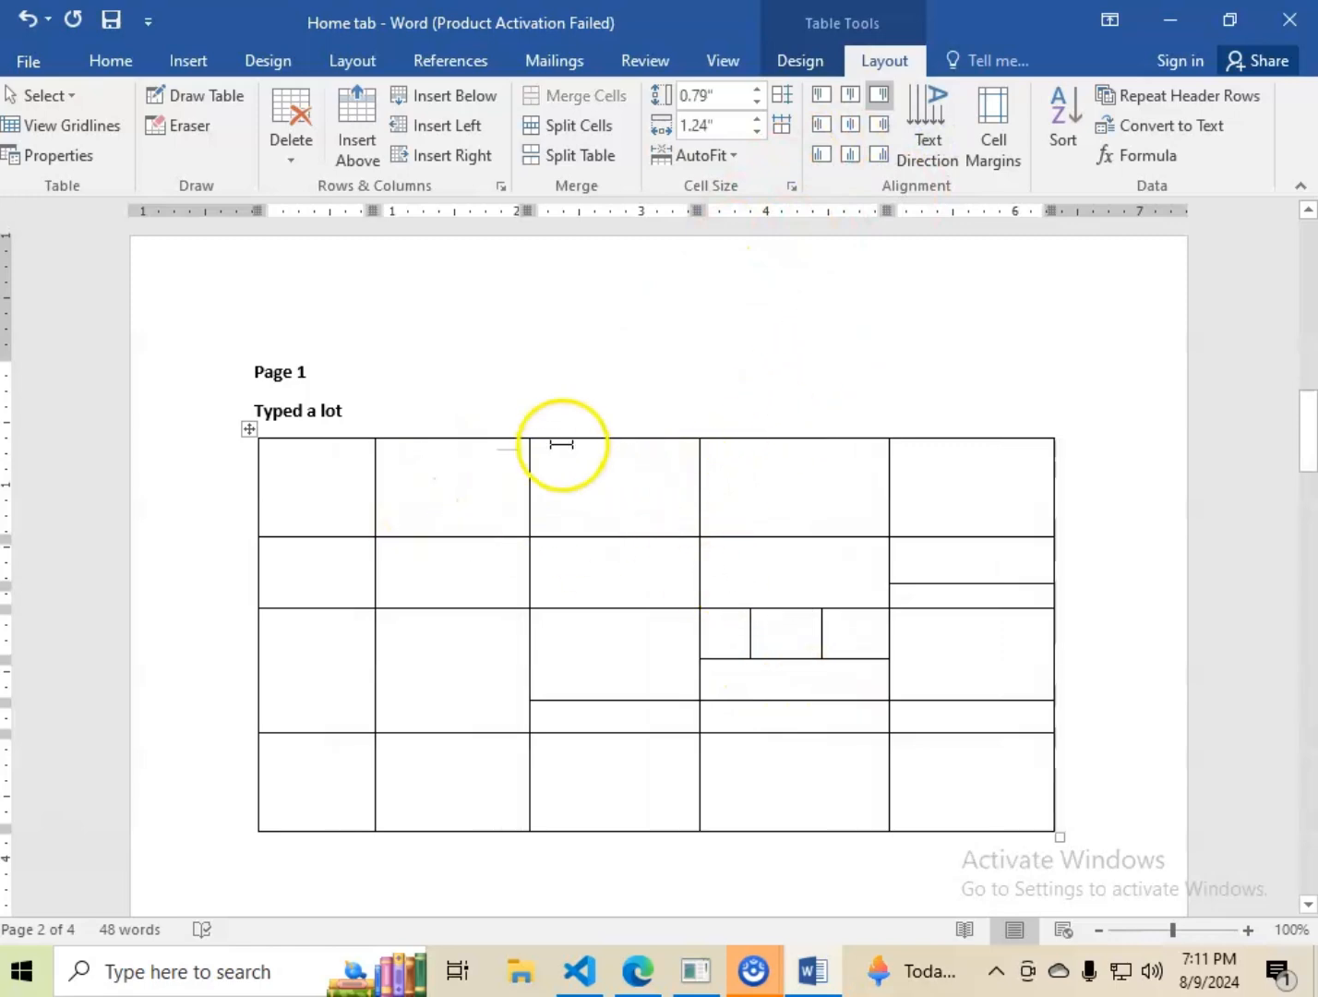
click(938, 125)
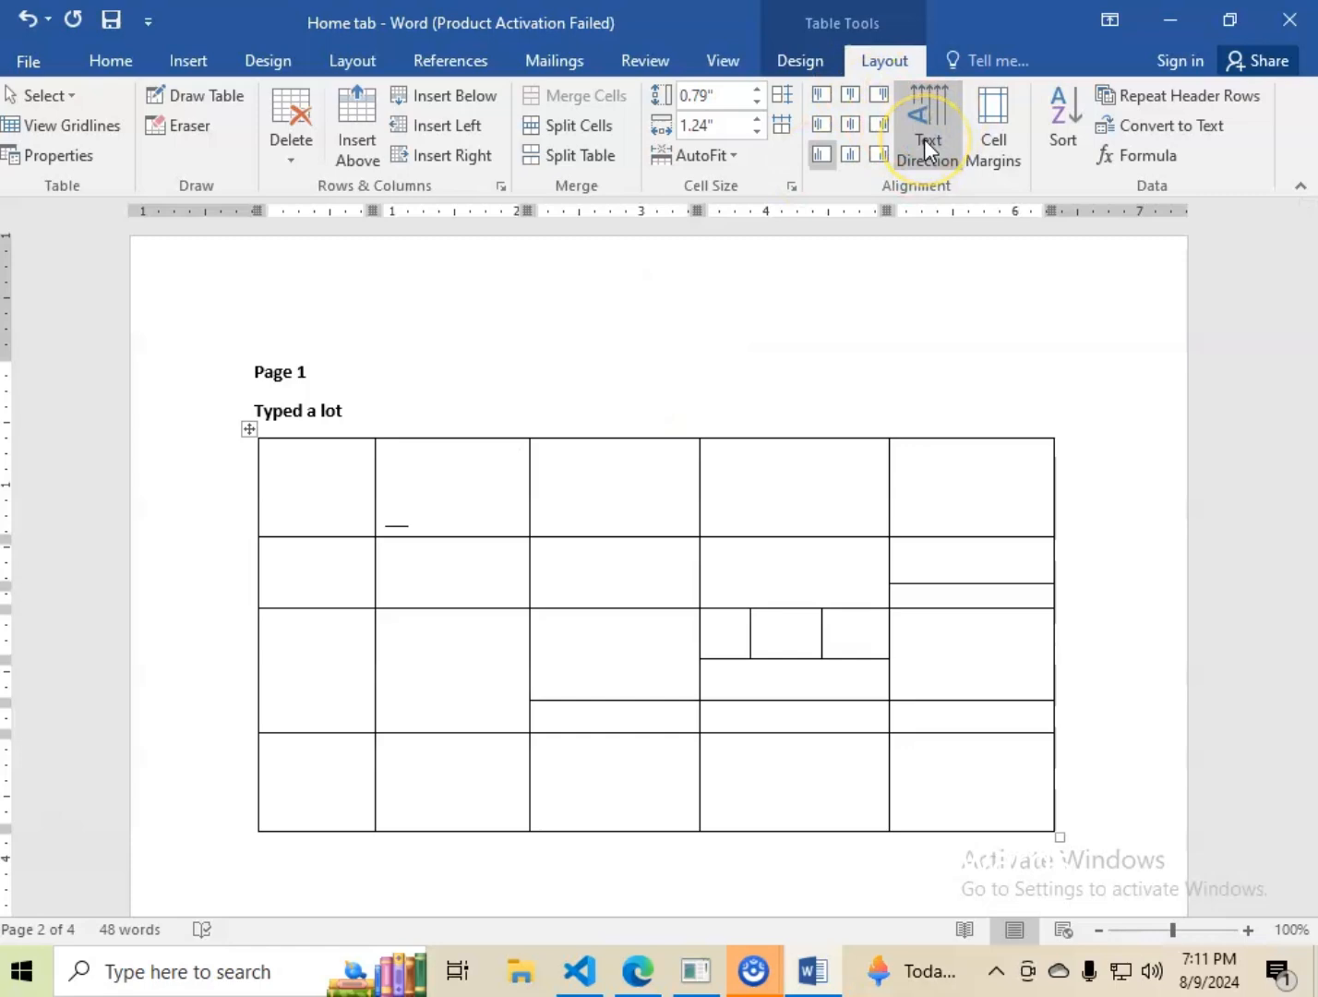
click(925, 140)
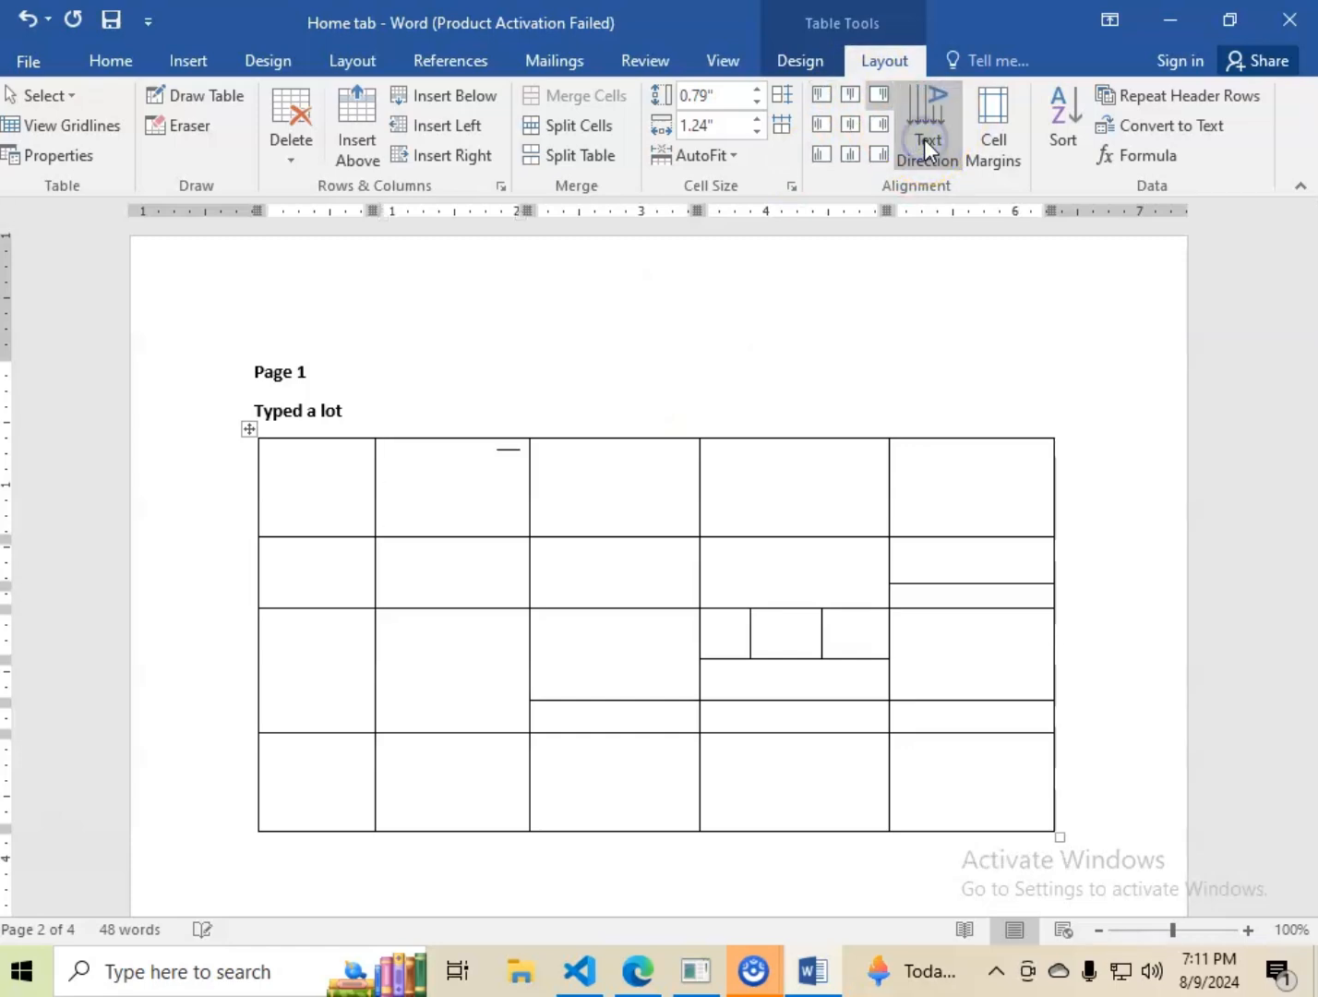
click(926, 143)
click(926, 144)
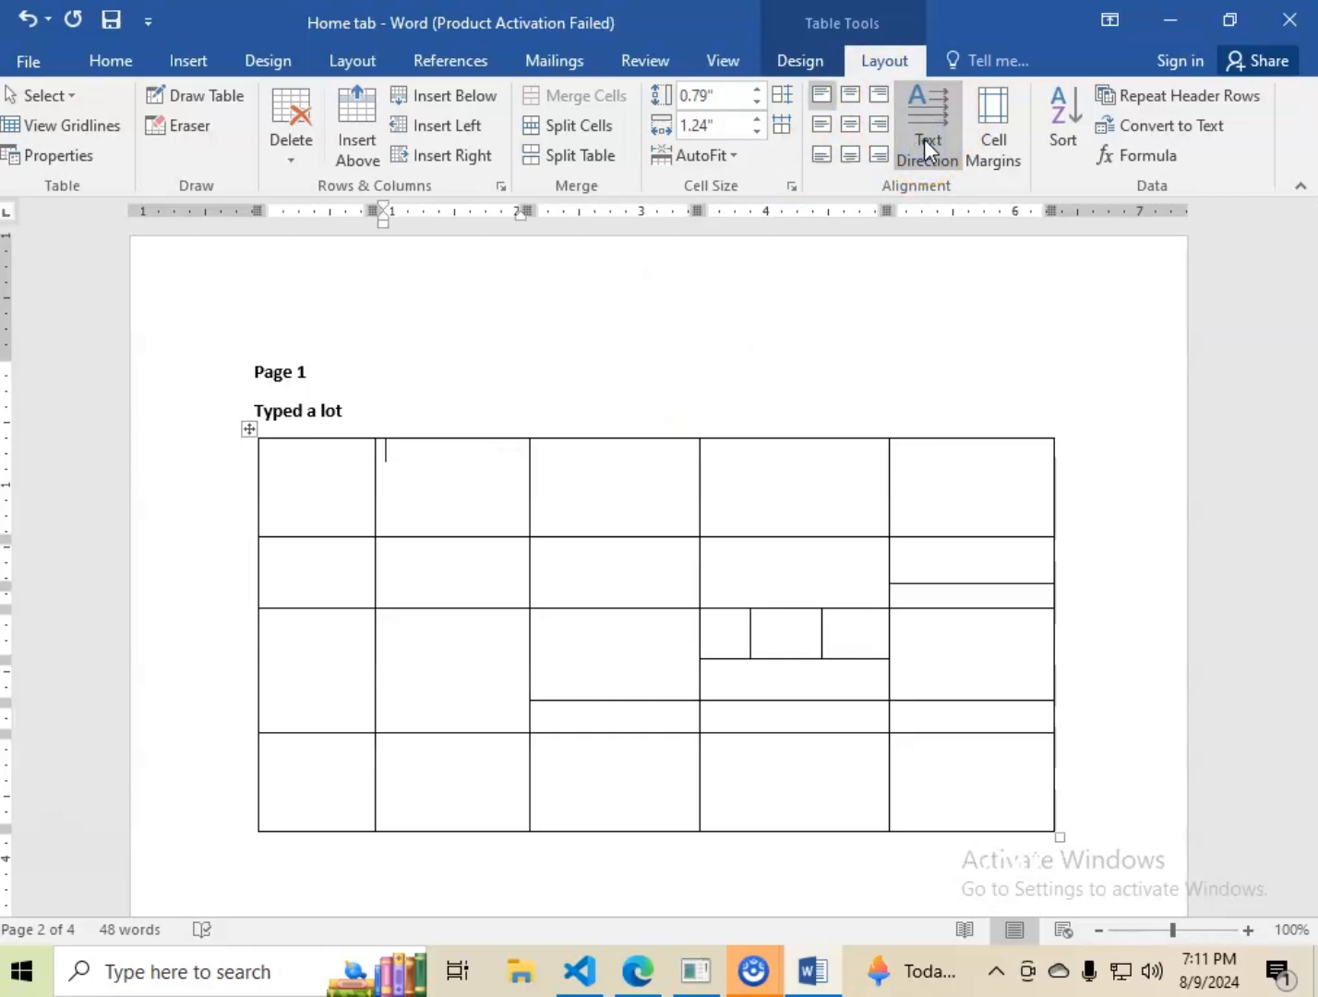
click(927, 143)
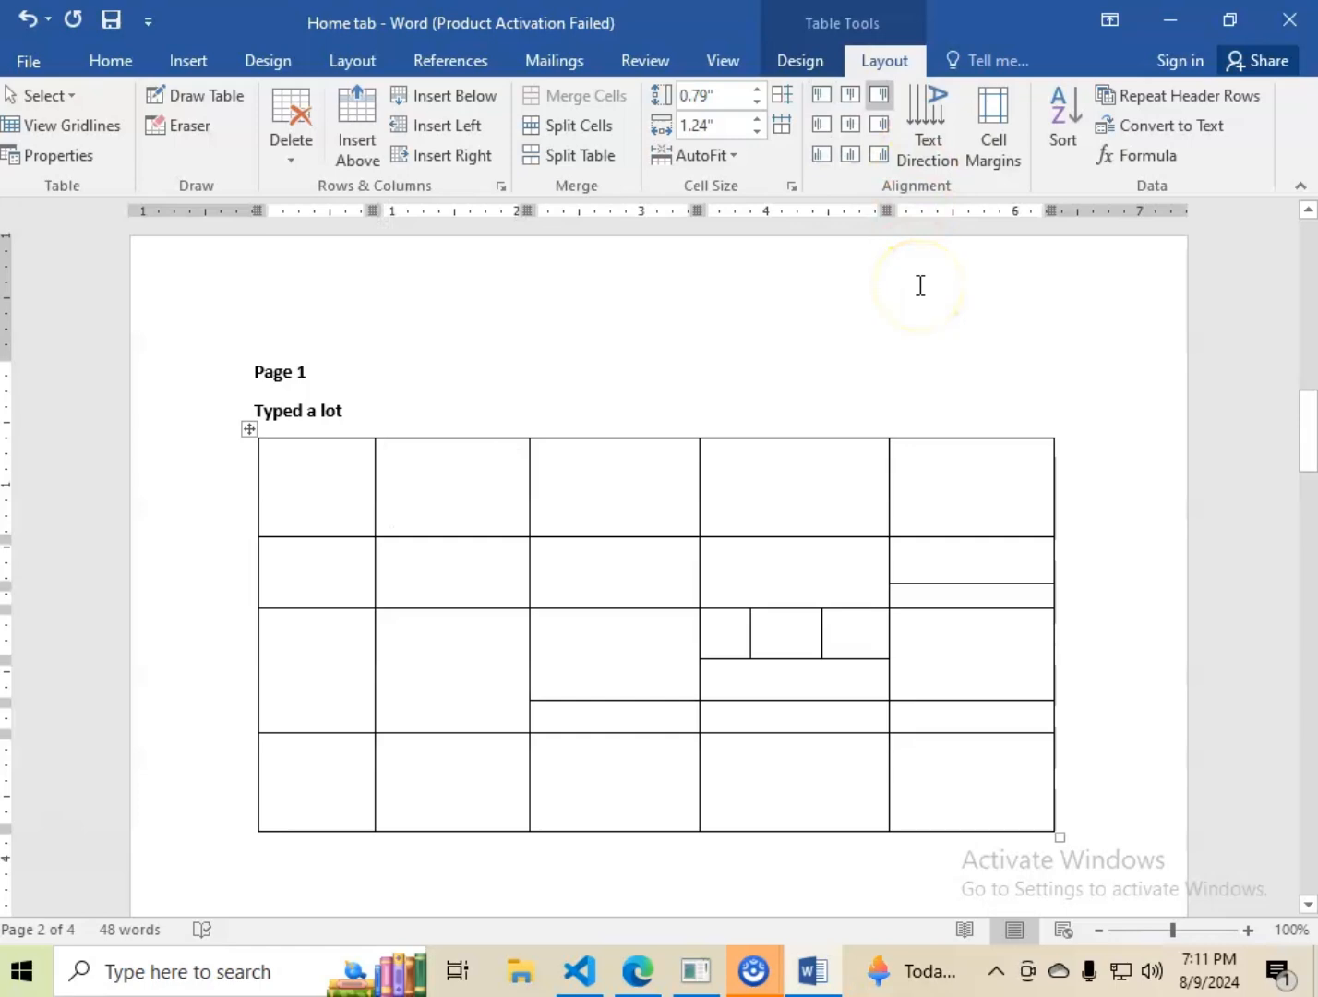
- Enter "tuesday" in the first row's second cell and save the document
text(tuesday)
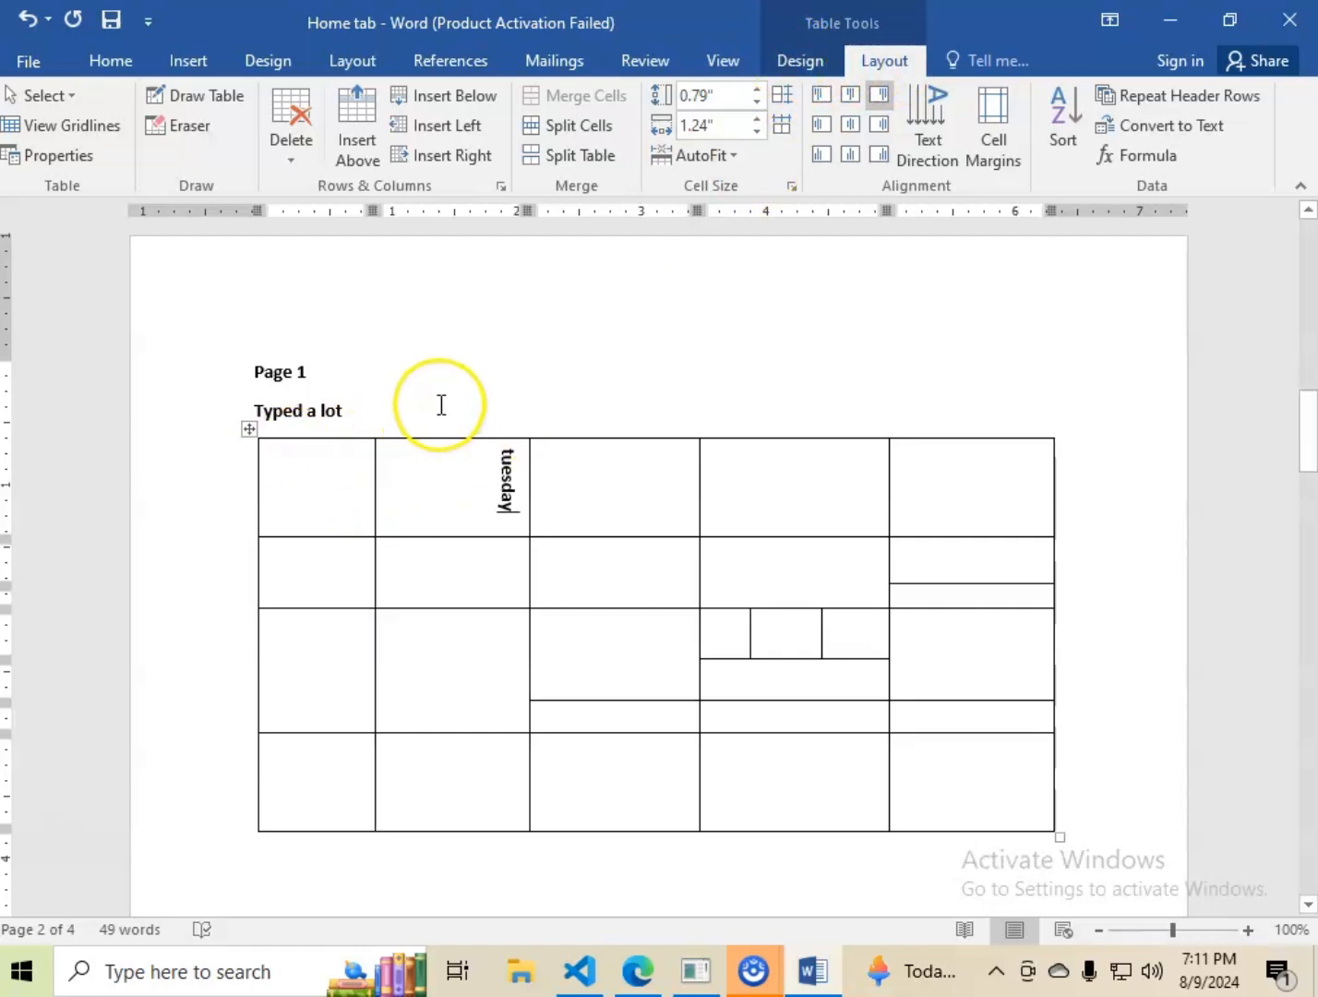
key(ctrl+s)
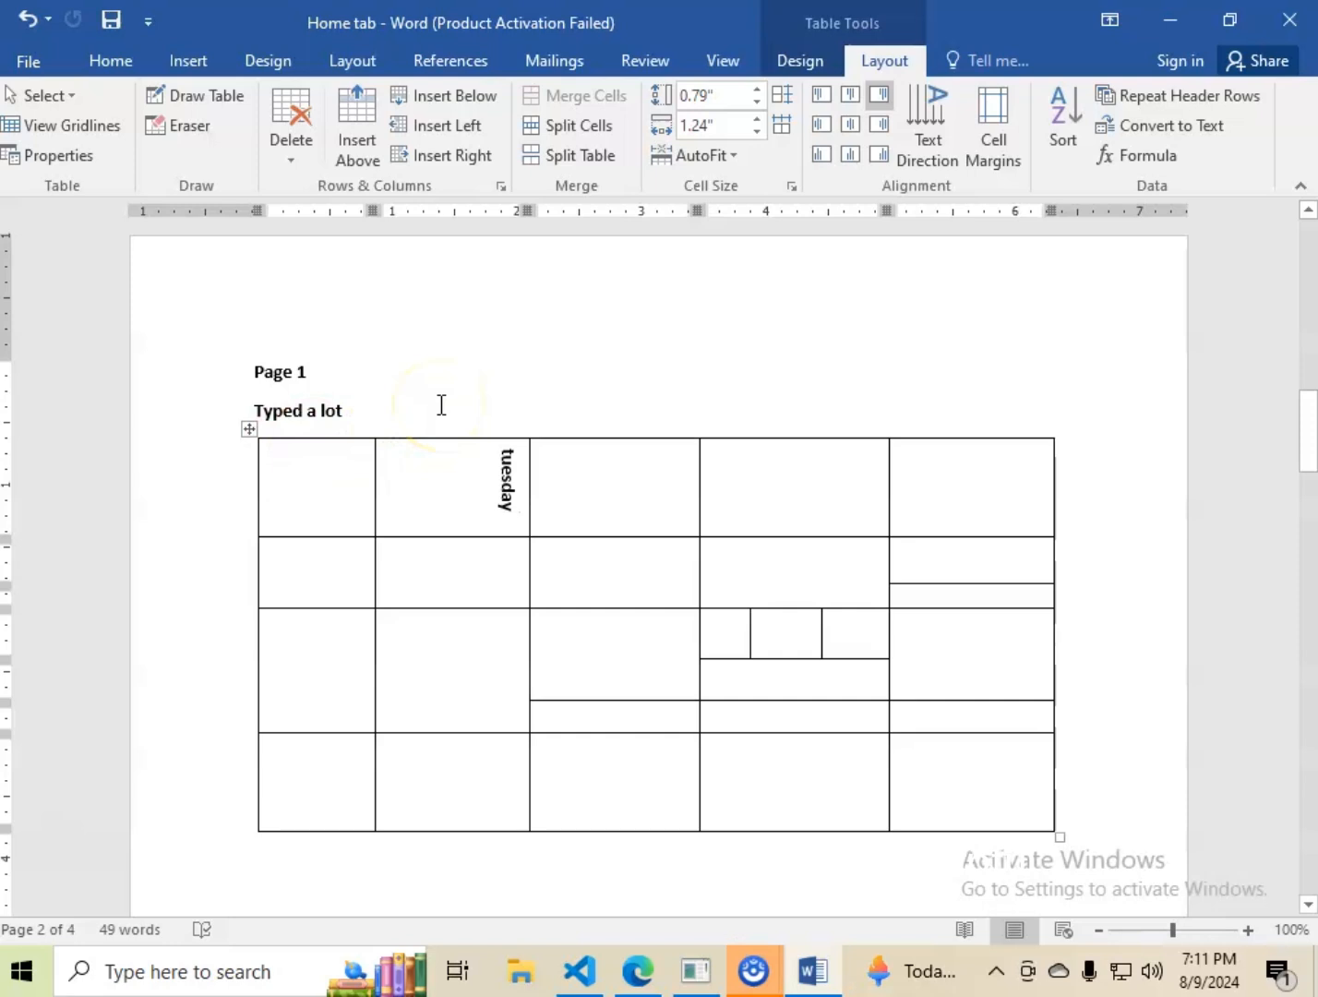